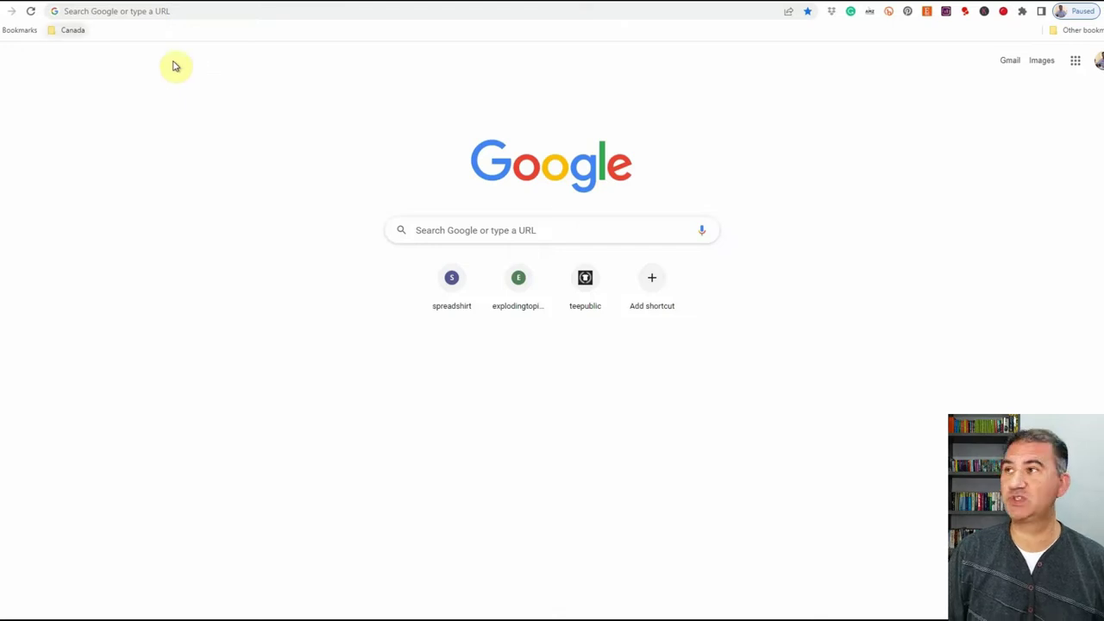
Go to Canva and create a new Instagram Reel design at 1080 × 1920 px.
left_click(12, 11)
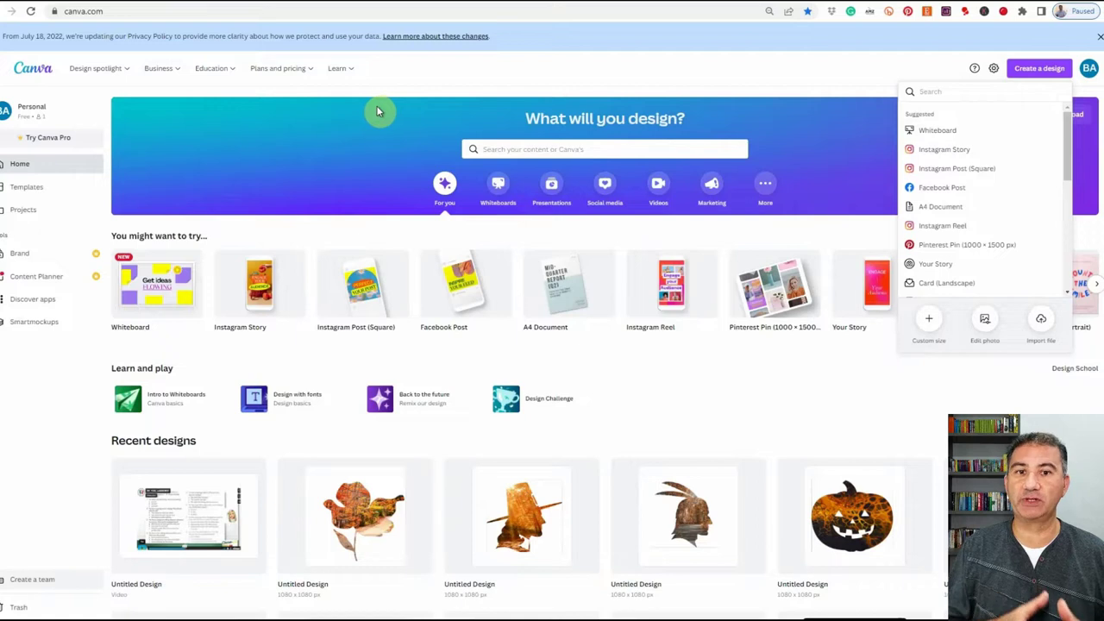
left_click(897, 69)
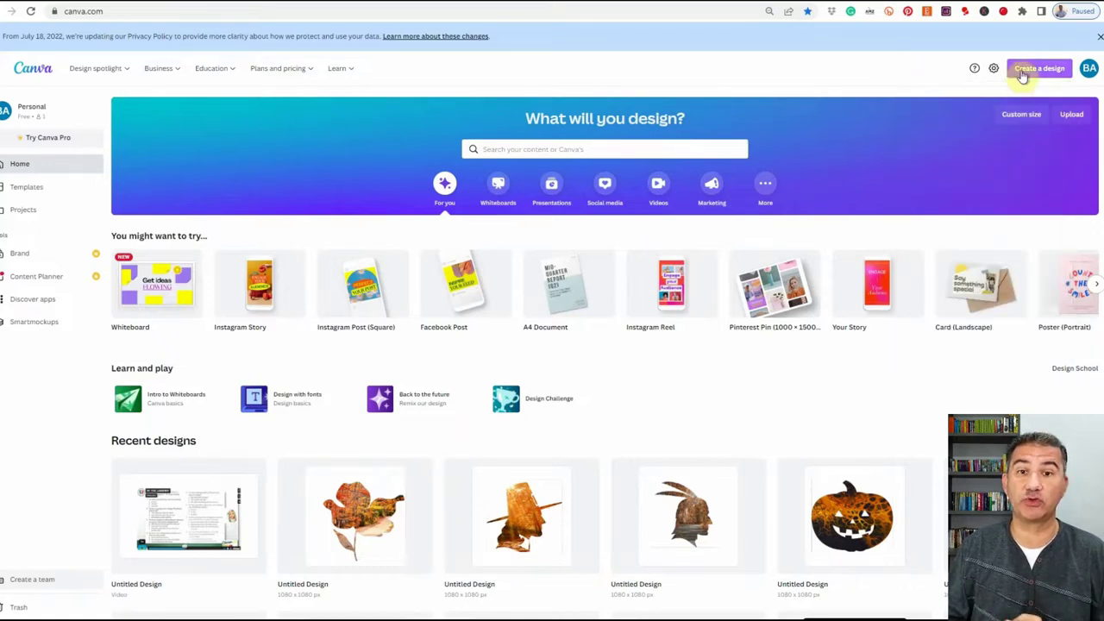
left_click(1018, 72)
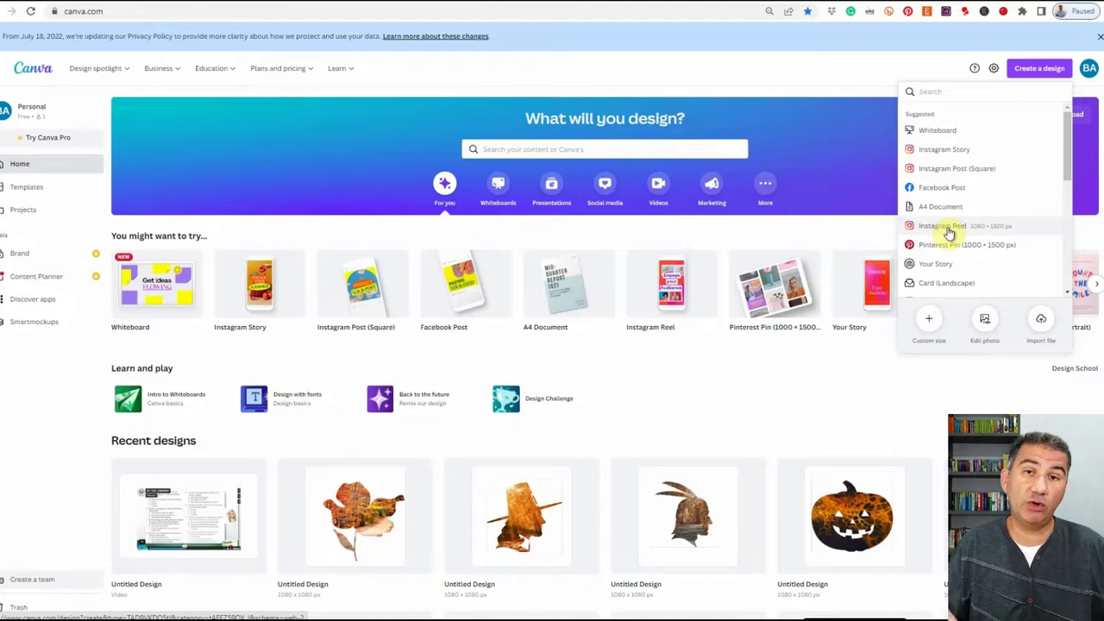
left_click(948, 233)
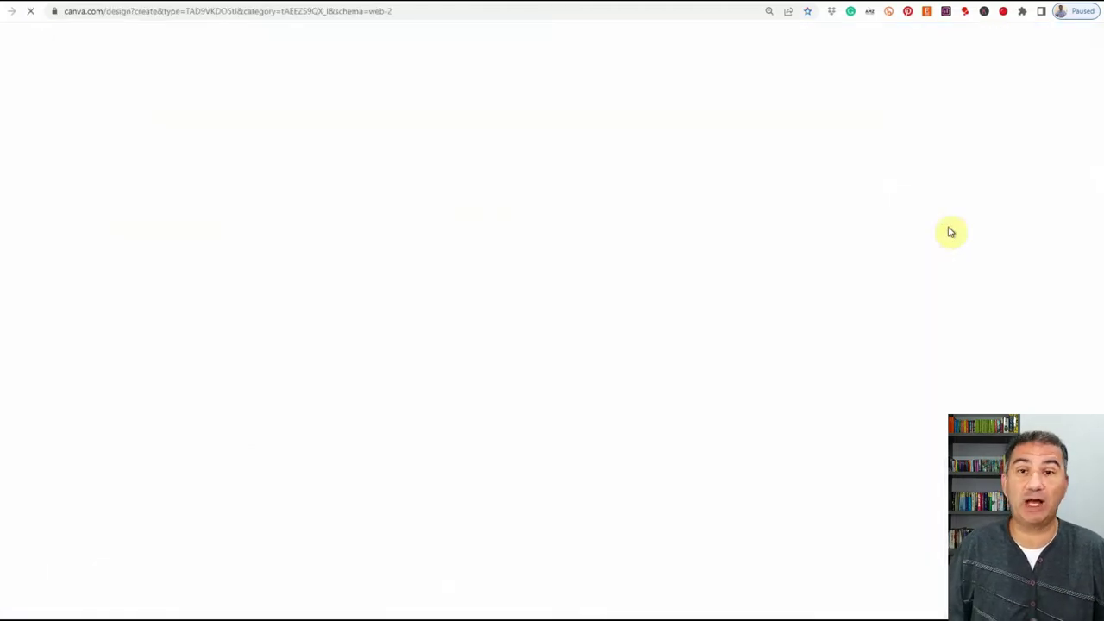
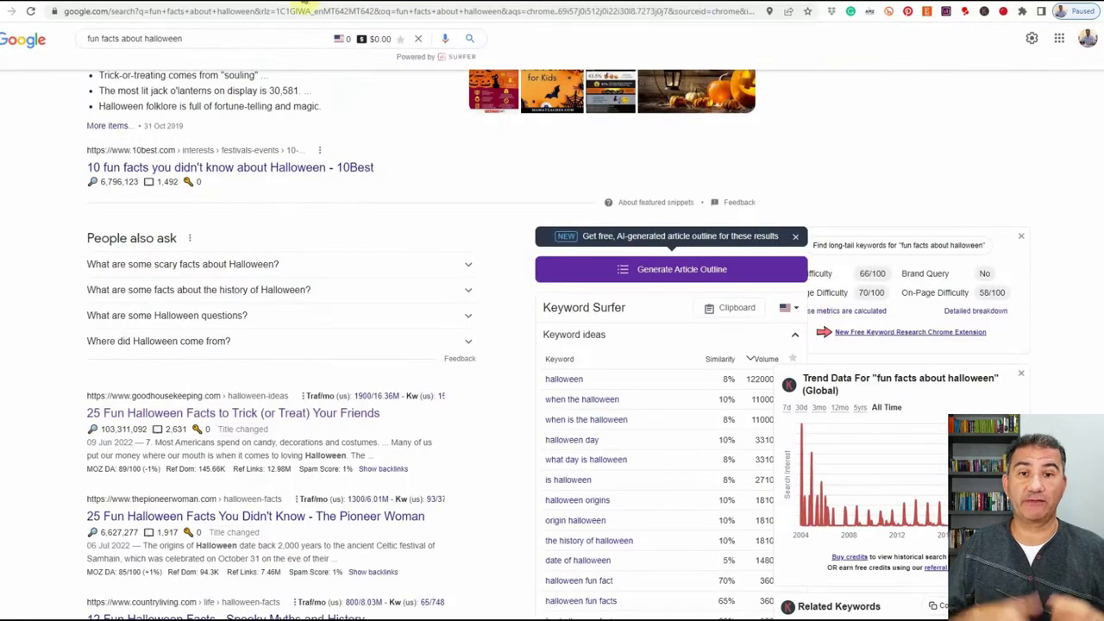
Open the Good Housekeeping article "25 Fun Halloween Facts to Trick (or Treat) Your Friends" from the search results and dismiss its newsletter pop-up.
scroll(172, 207, "up", 3)
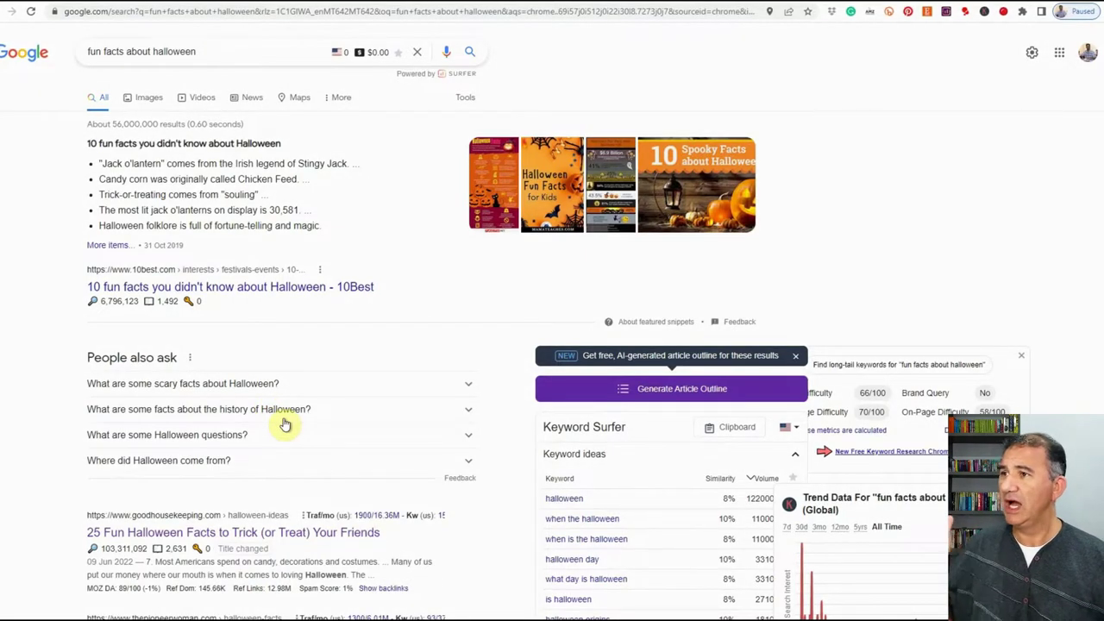
scroll(284, 424, "down", 1)
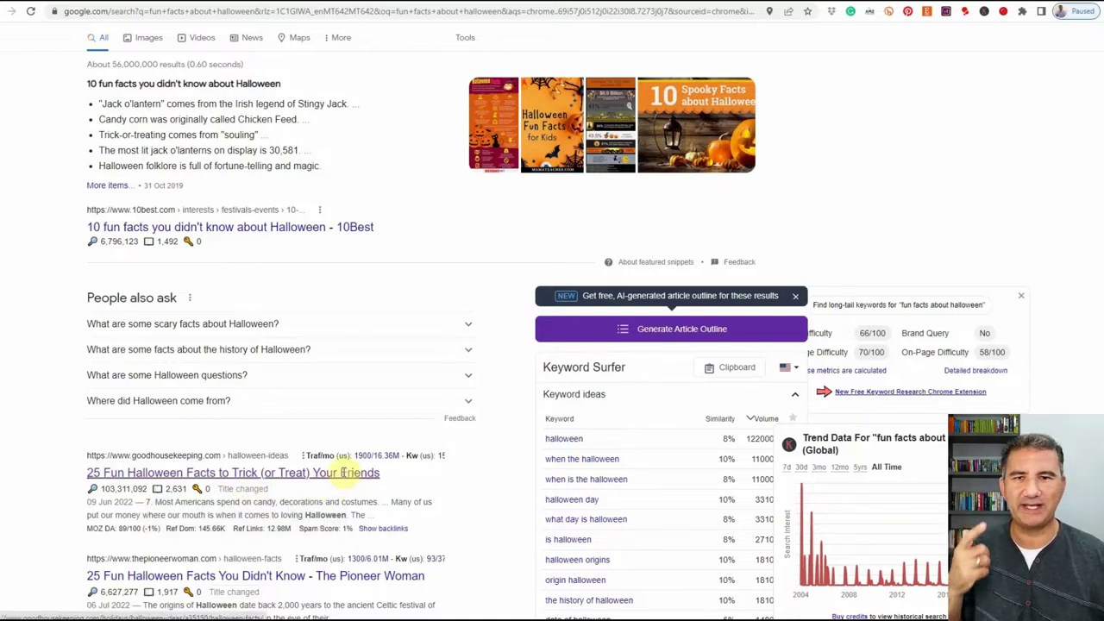
left_click(346, 474)
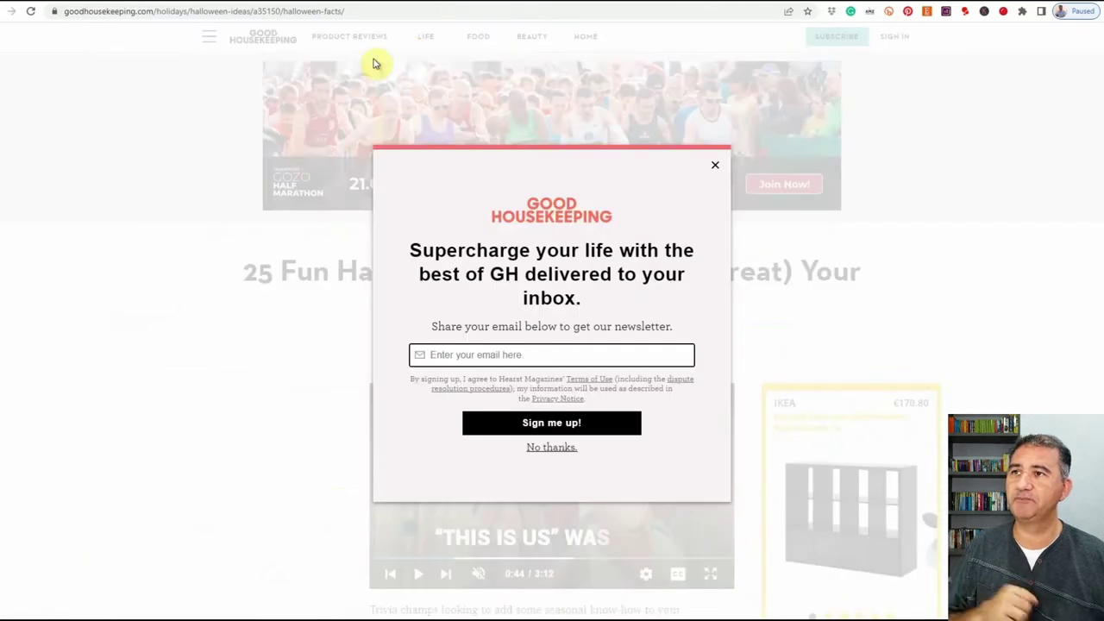
left_click(714, 169)
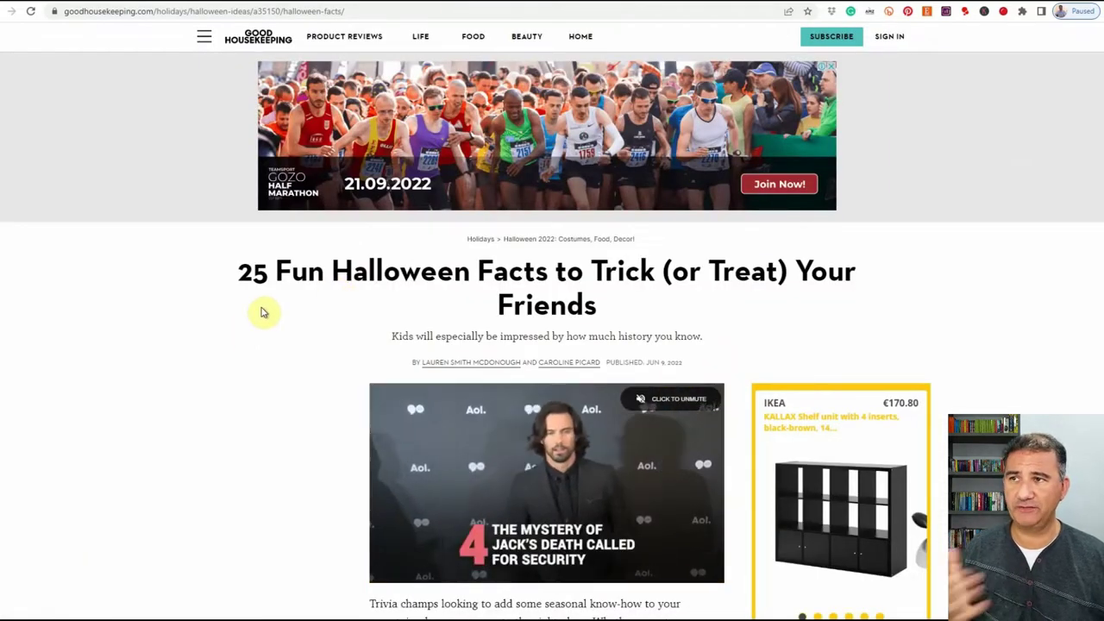
scroll(264, 313, "down", 6)
scroll(263, 312, "down", 1)
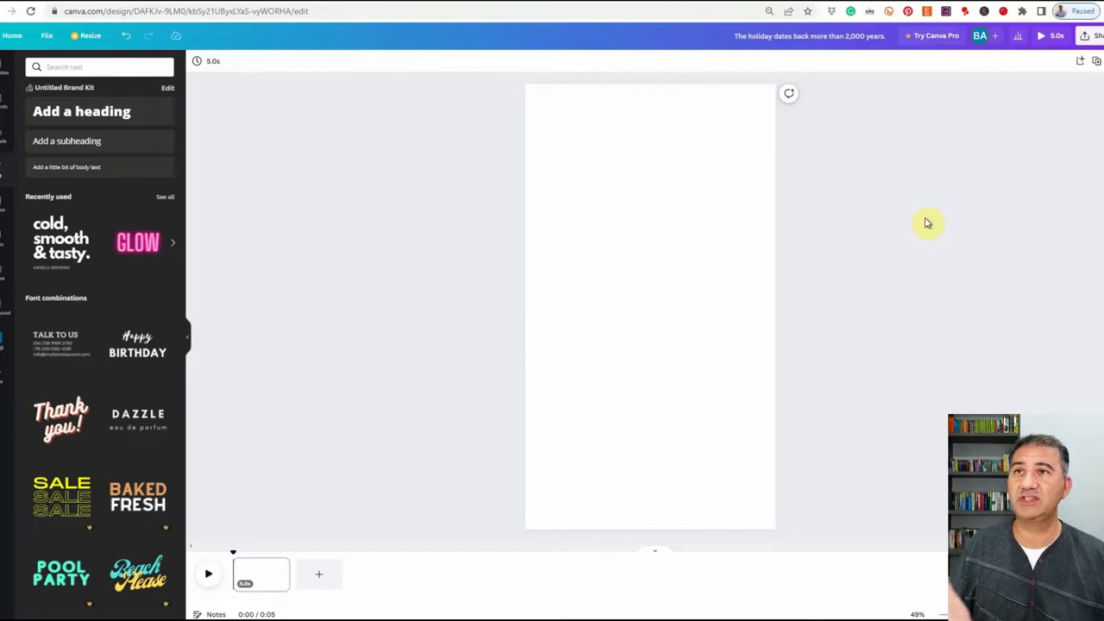
Return to the Good Housekeeping article and copy its headline starting from "5 Fun Halloween Facts", leaving out the leading 2.
left_click(810, 35)
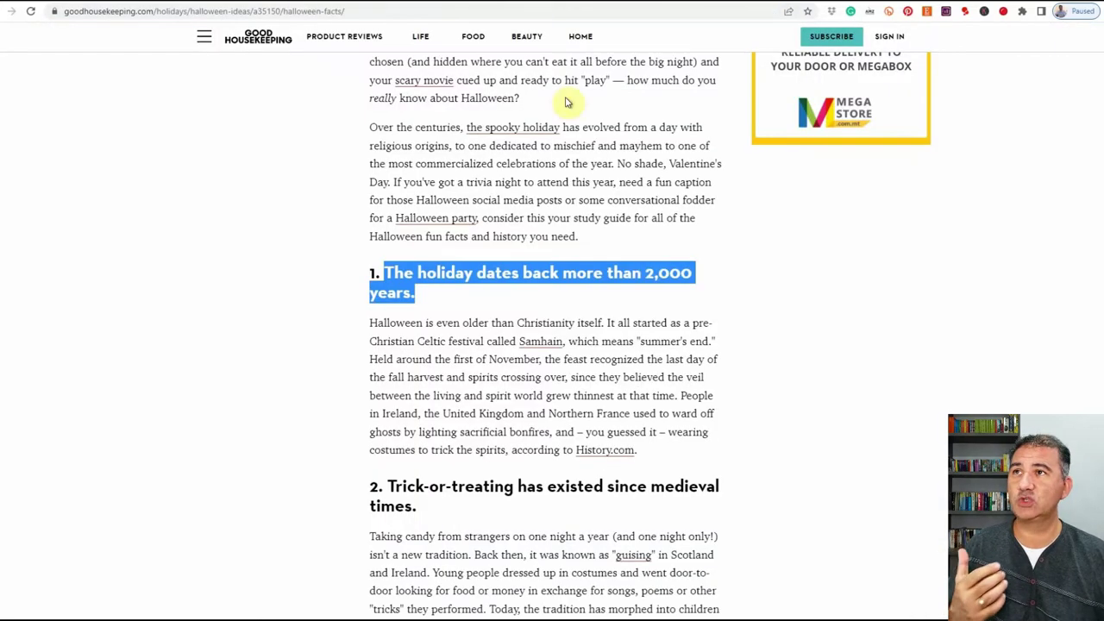
scroll(671, 290, "up", 4)
scroll(671, 289, "up", 3)
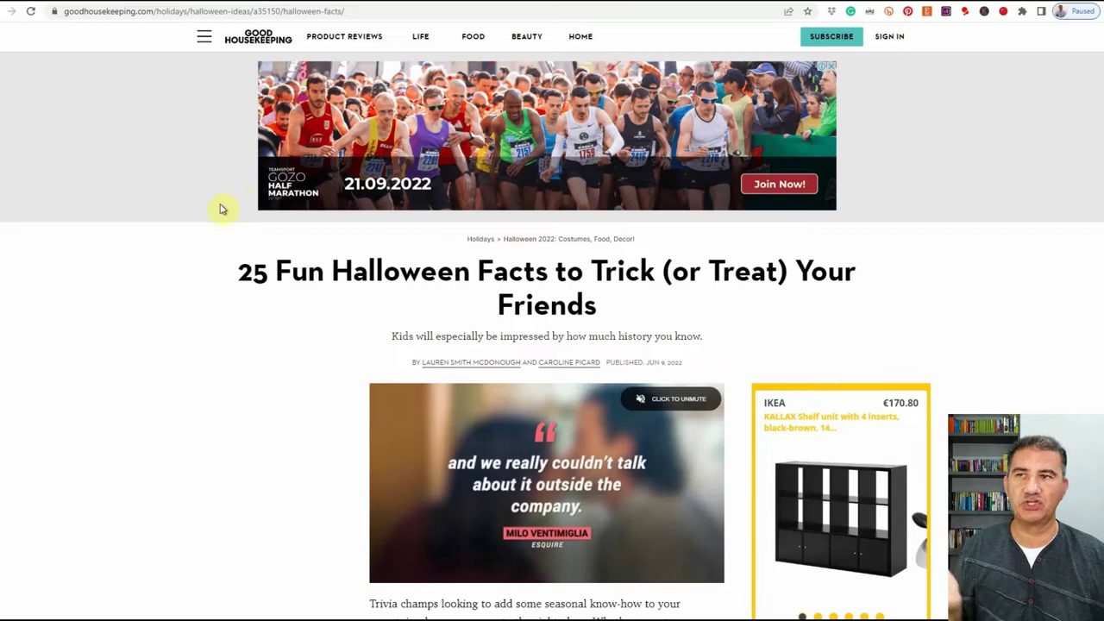
left_click_drag(252, 272, 601, 311)
right_click(559, 288)
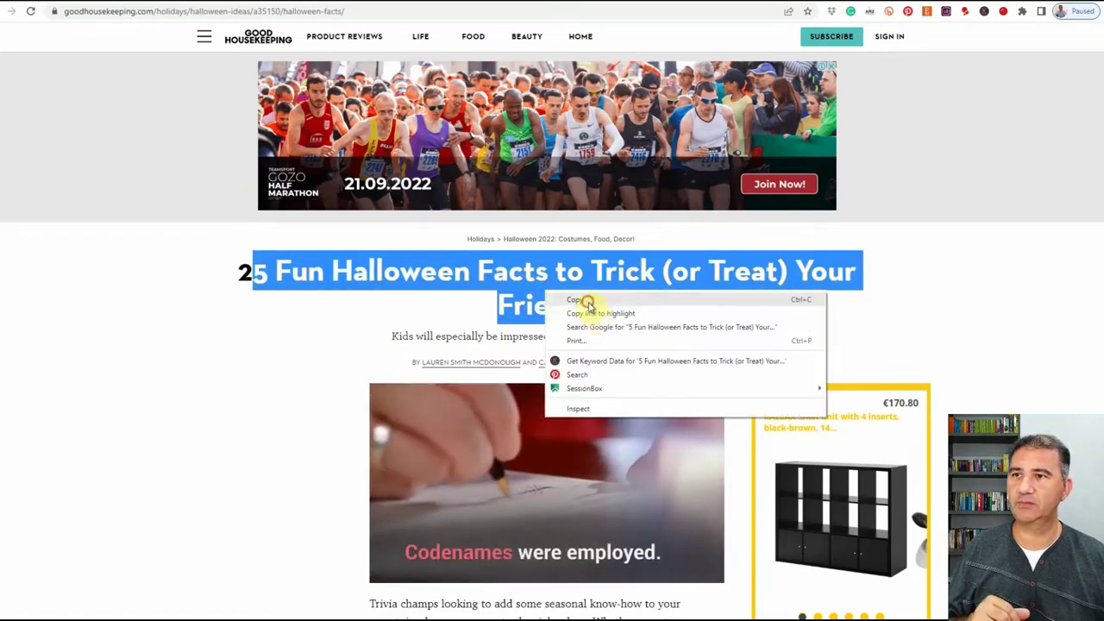
left_click(579, 297)
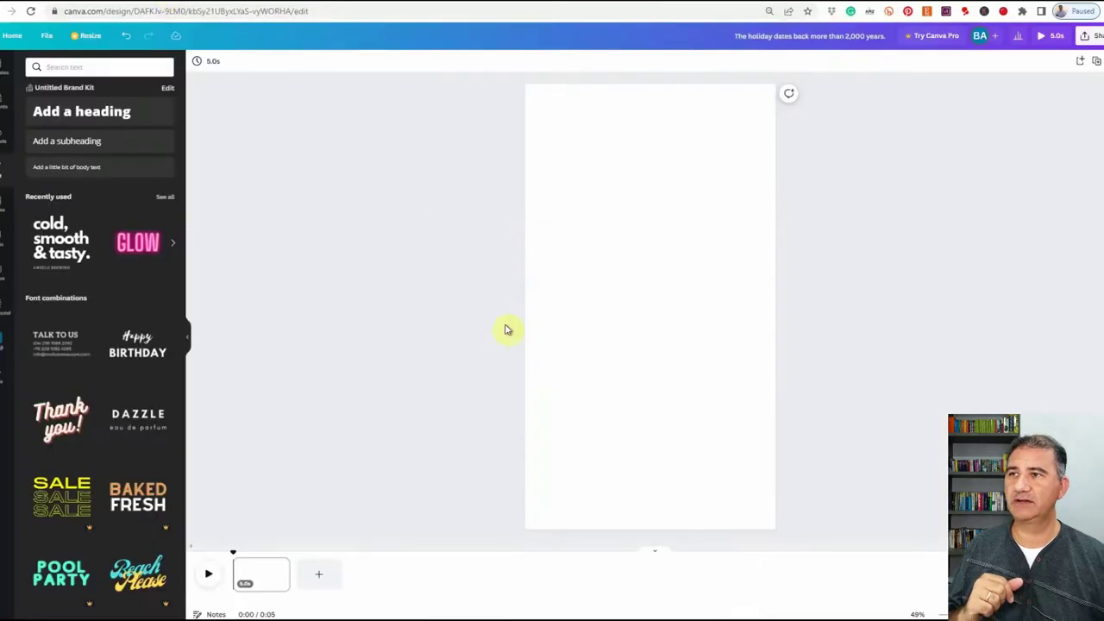
Add the "cold, smooth & tasty." text combination to the Canva page and replace its heading with the copied headline.
left_click(56, 244)
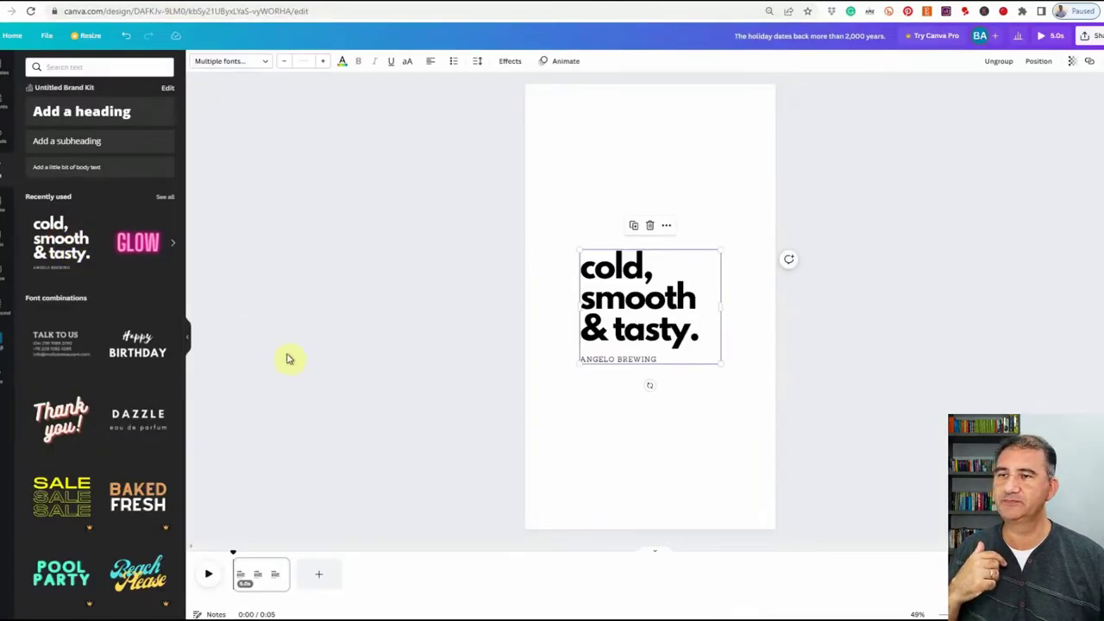
left_click(602, 299)
double_click(600, 302)
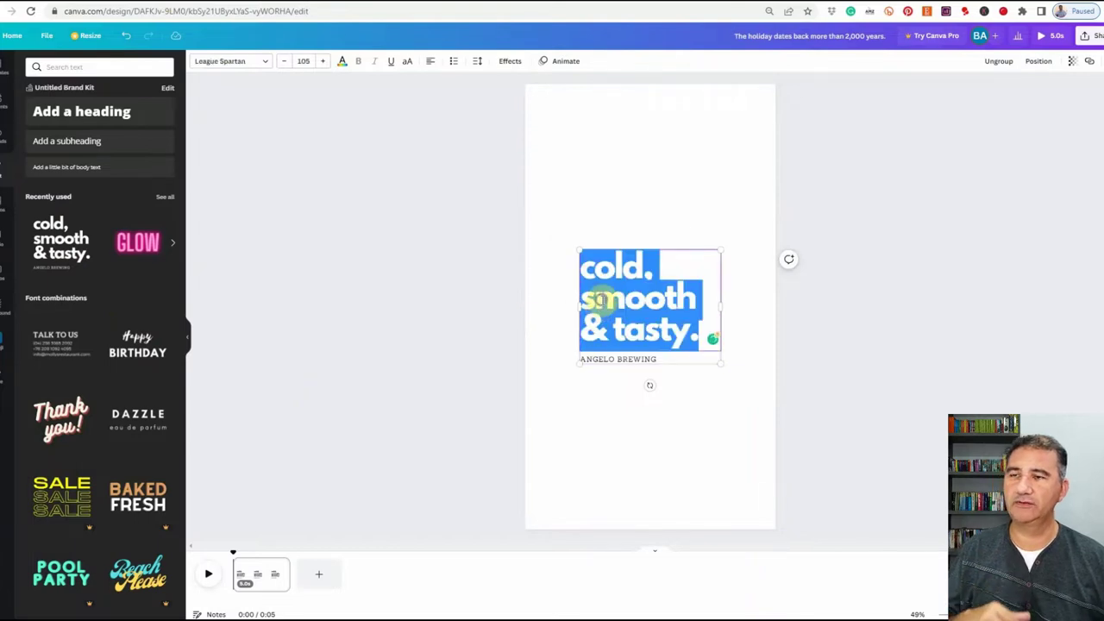
right_click(602, 304)
left_click(627, 357)
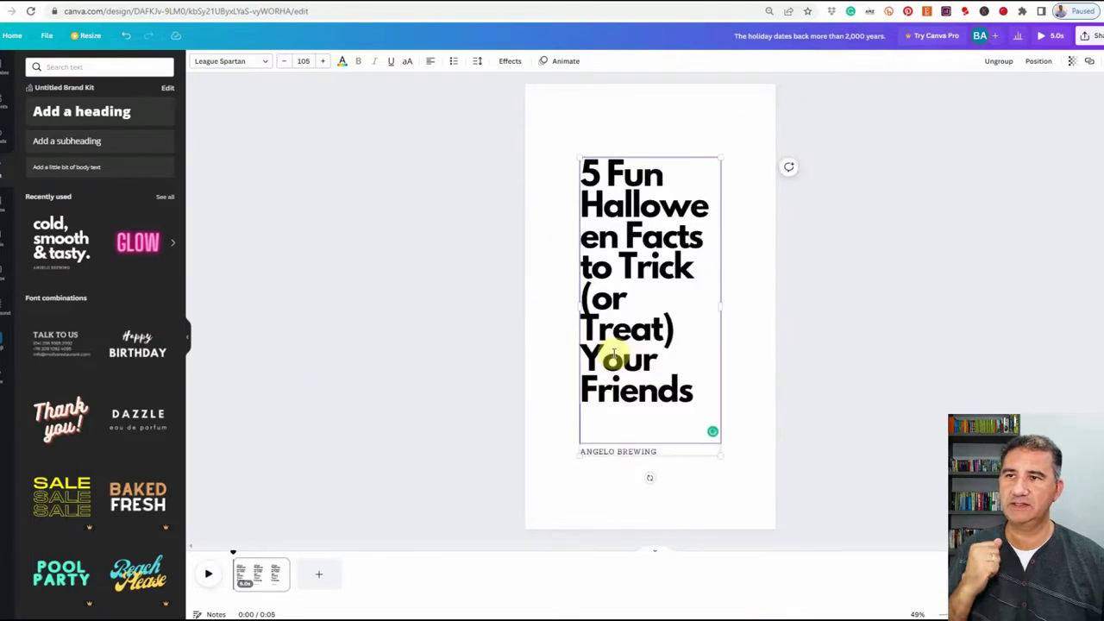
Widen the headline text box to nearly the full page width and delete the "ANGELO BREWING" line beneath it.
left_click_drag(723, 305, 767, 313)
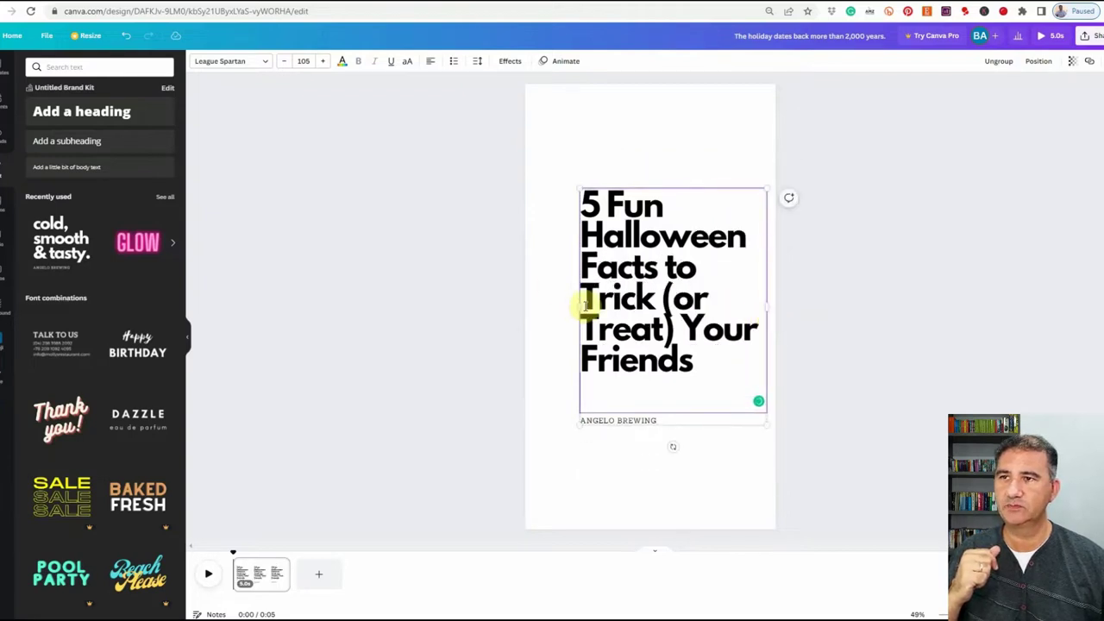
left_click_drag(569, 304, 534, 303)
left_click(571, 404)
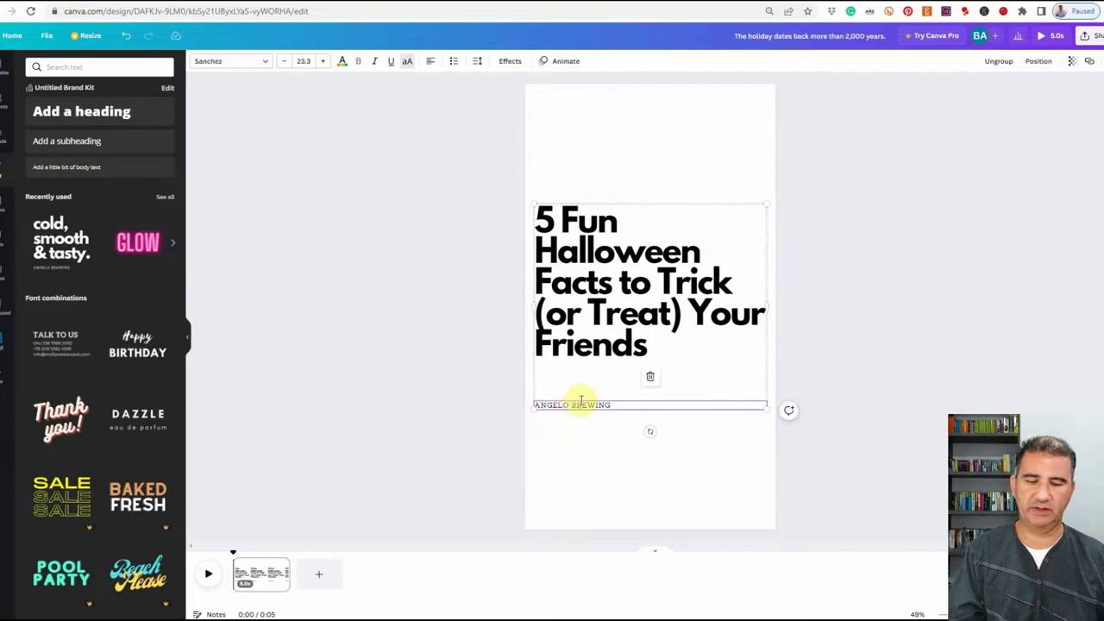
left_click(649, 377)
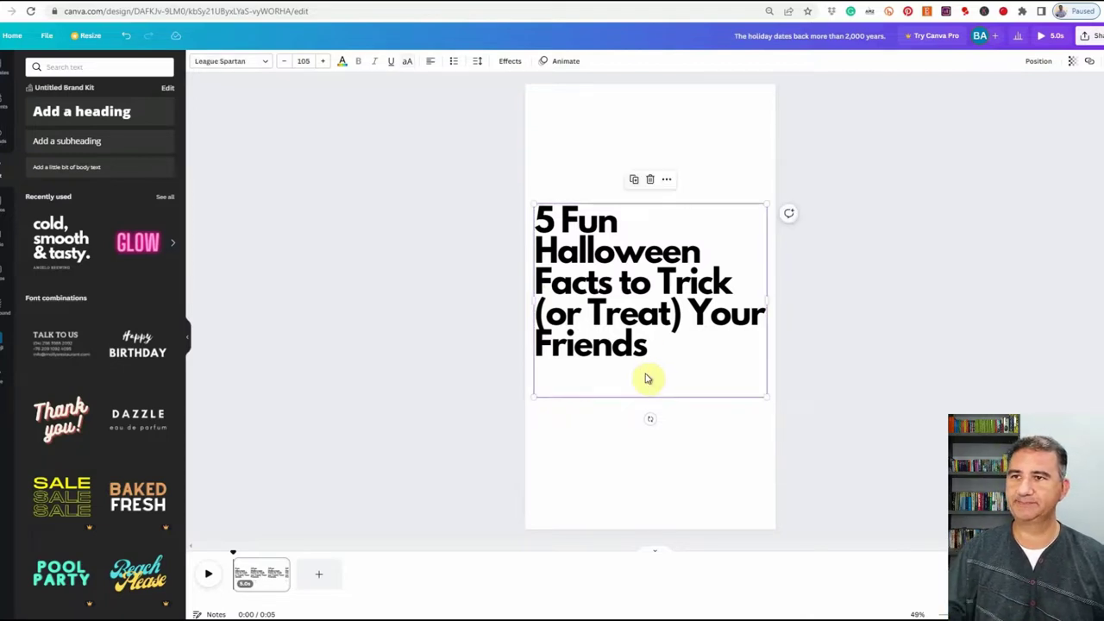
Set the headline's line spacing to 1.08 and center-align its text.
double_click(601, 314)
triple_click(601, 315)
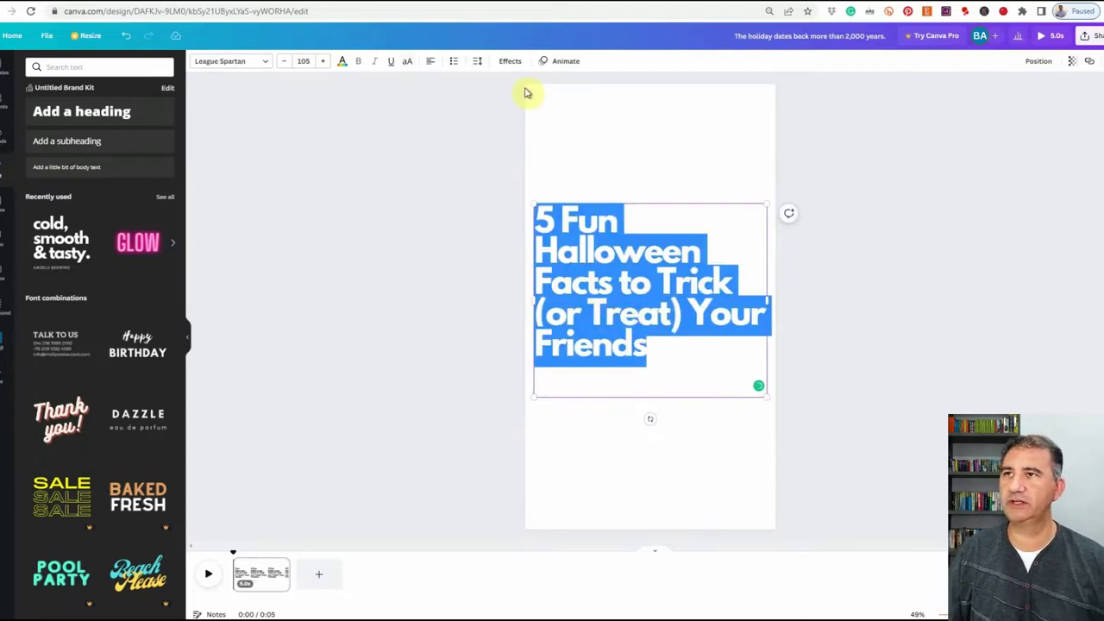
left_click(476, 66)
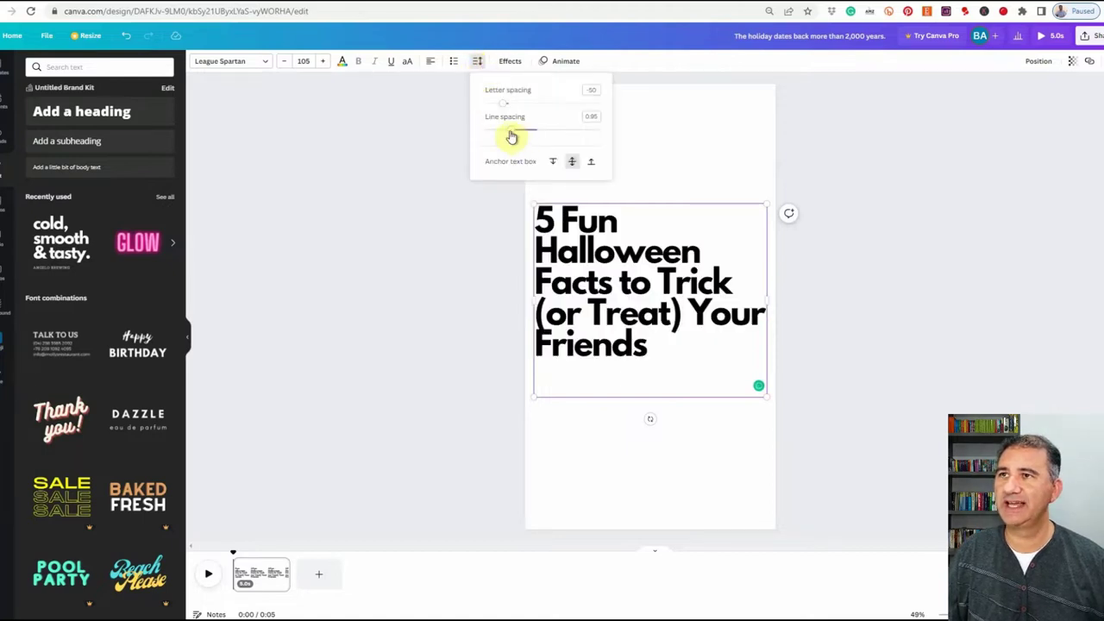
left_click_drag(512, 135, 521, 137)
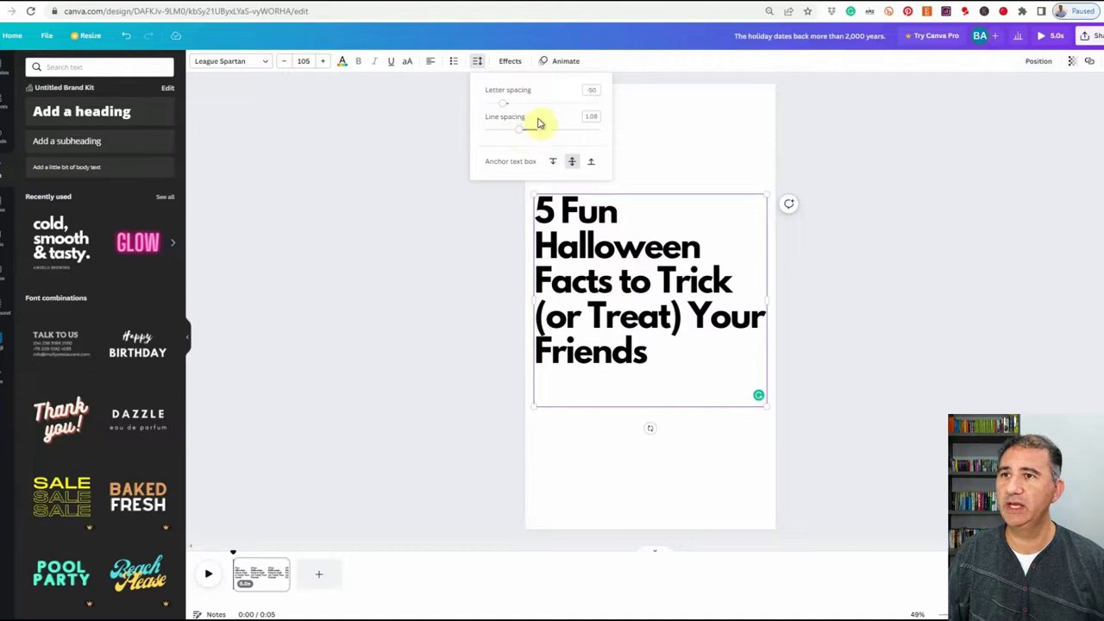
left_click(431, 65)
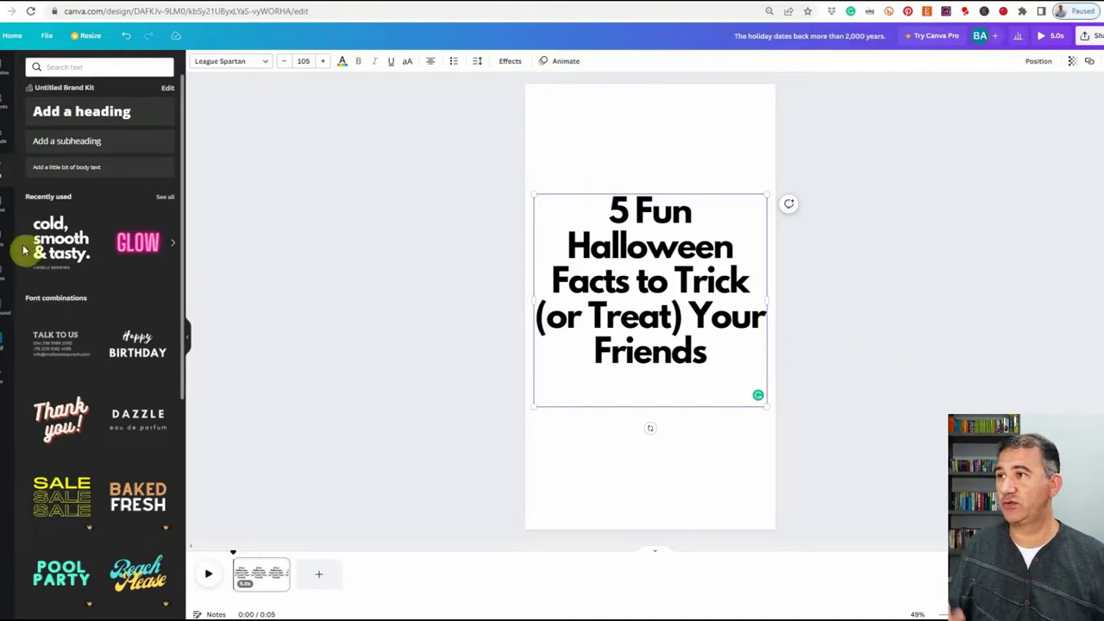
Search Canva's video library for "halloween".
left_click(3, 269)
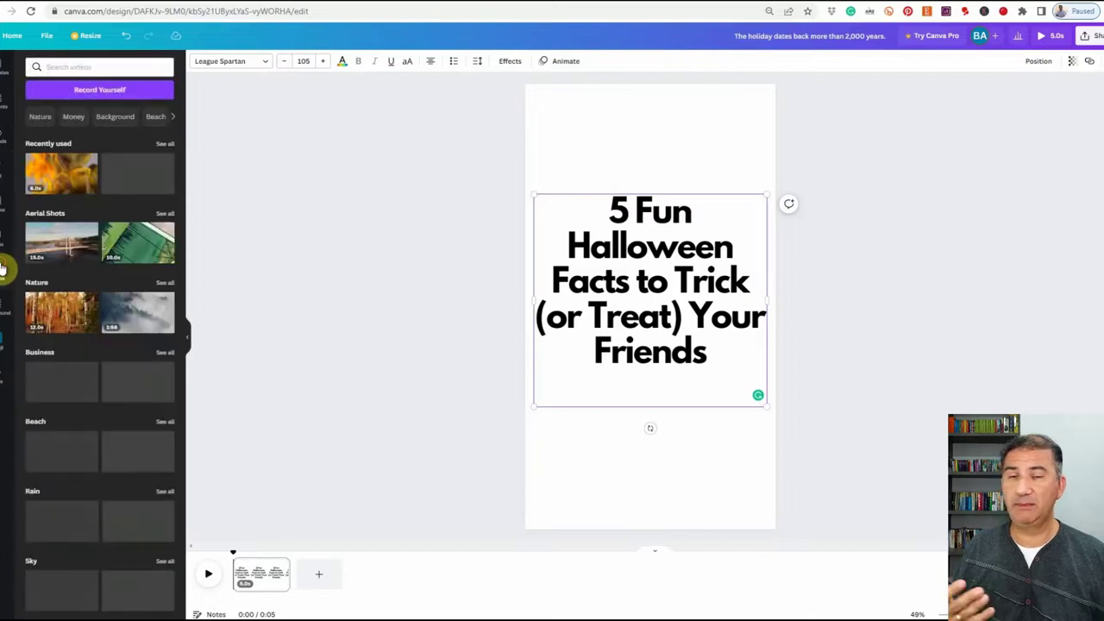
left_click(94, 69)
type("ha")
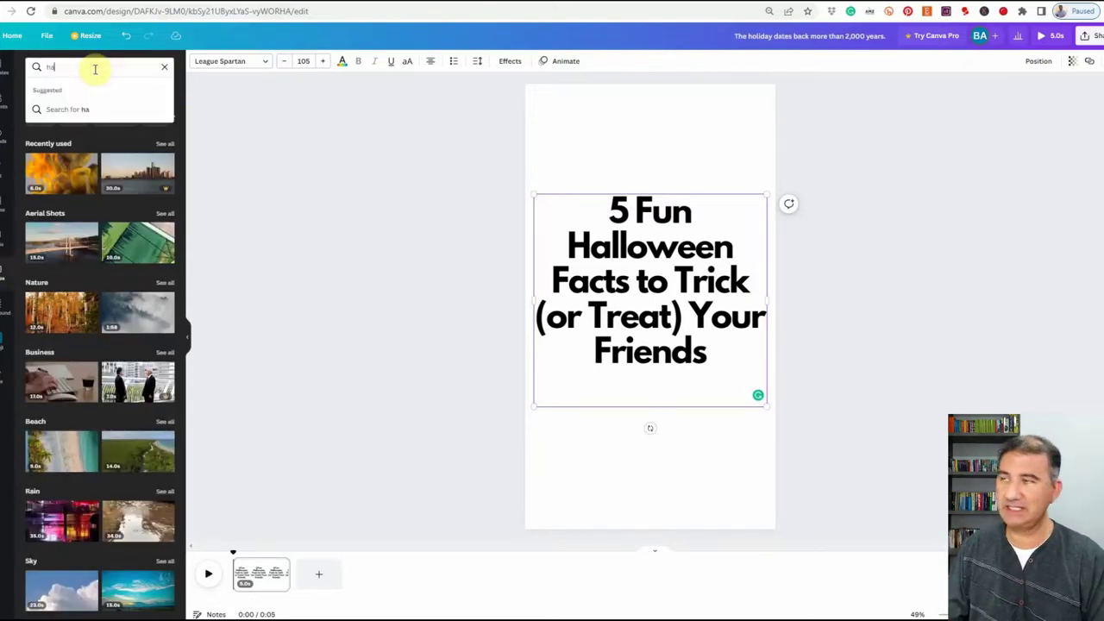
type("lloween")
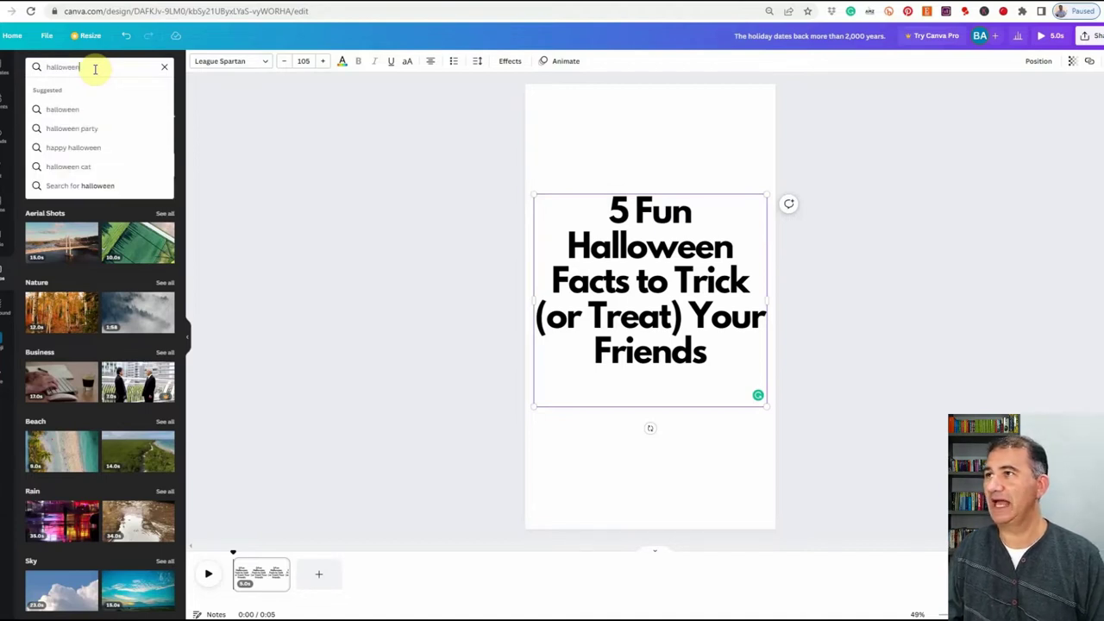
key("Return")
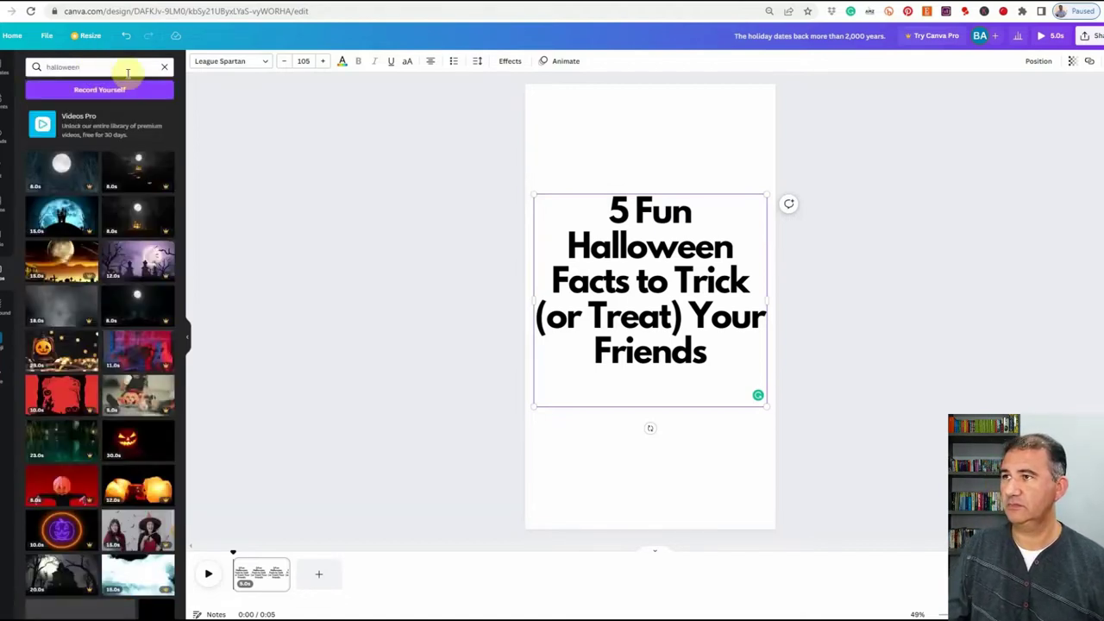
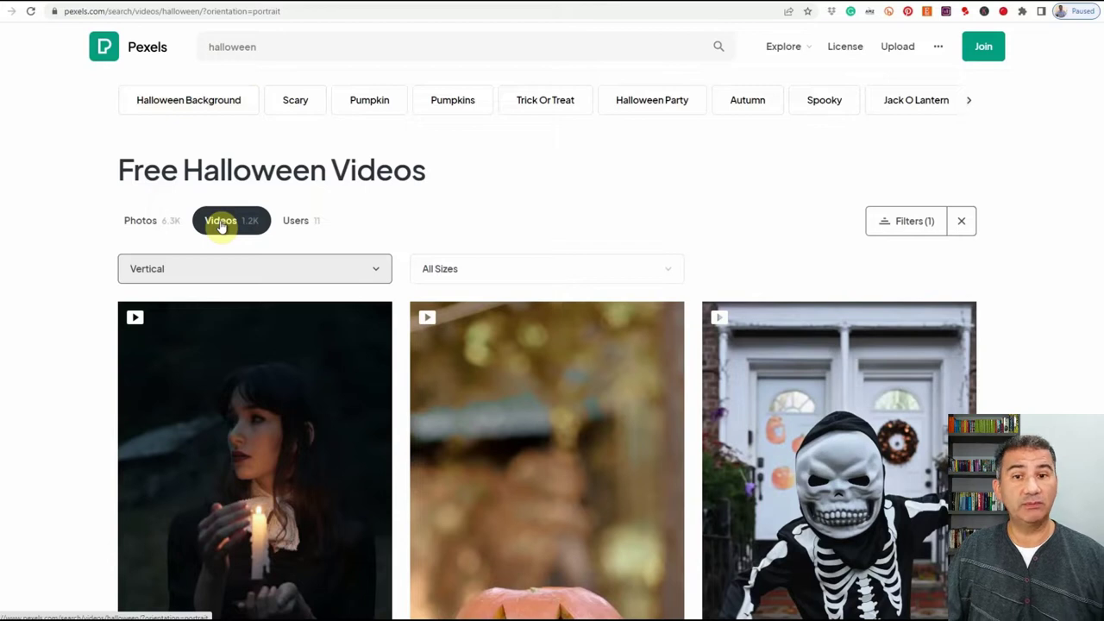
On Pexels, check the orientation filter options, keep Vertical for the halloween videos, and browse the results for background footage.
left_click(916, 224)
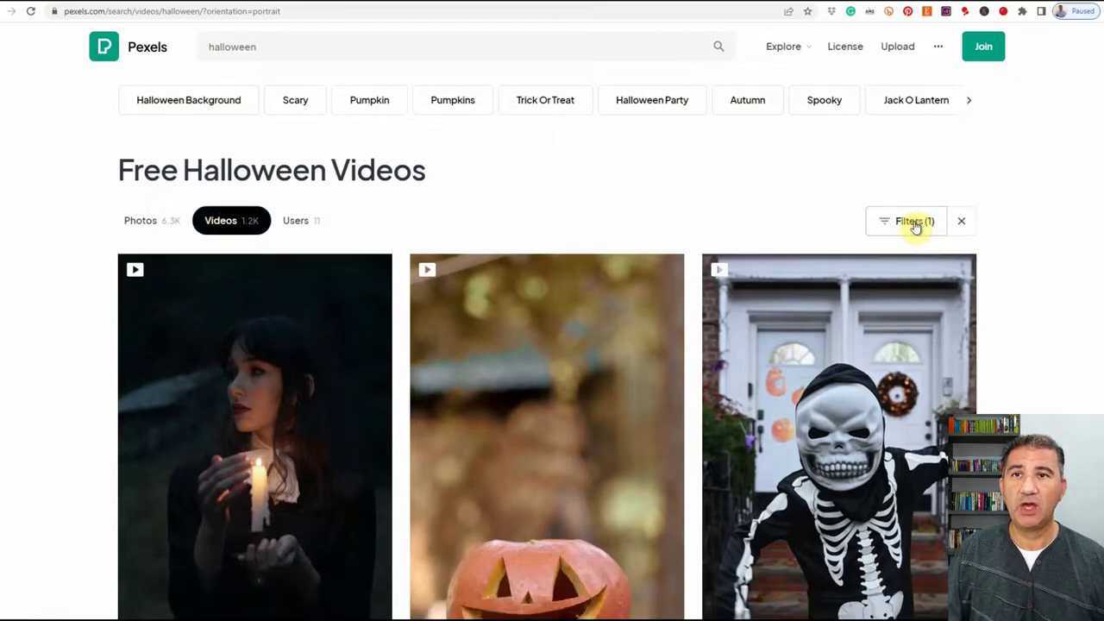
left_click(916, 224)
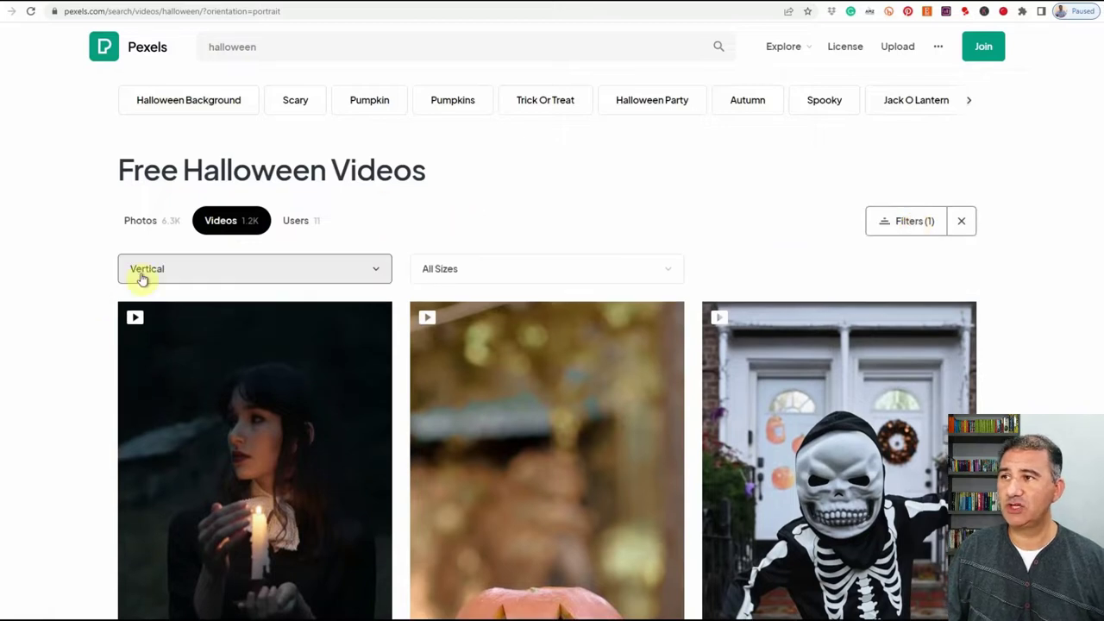
left_click(378, 275)
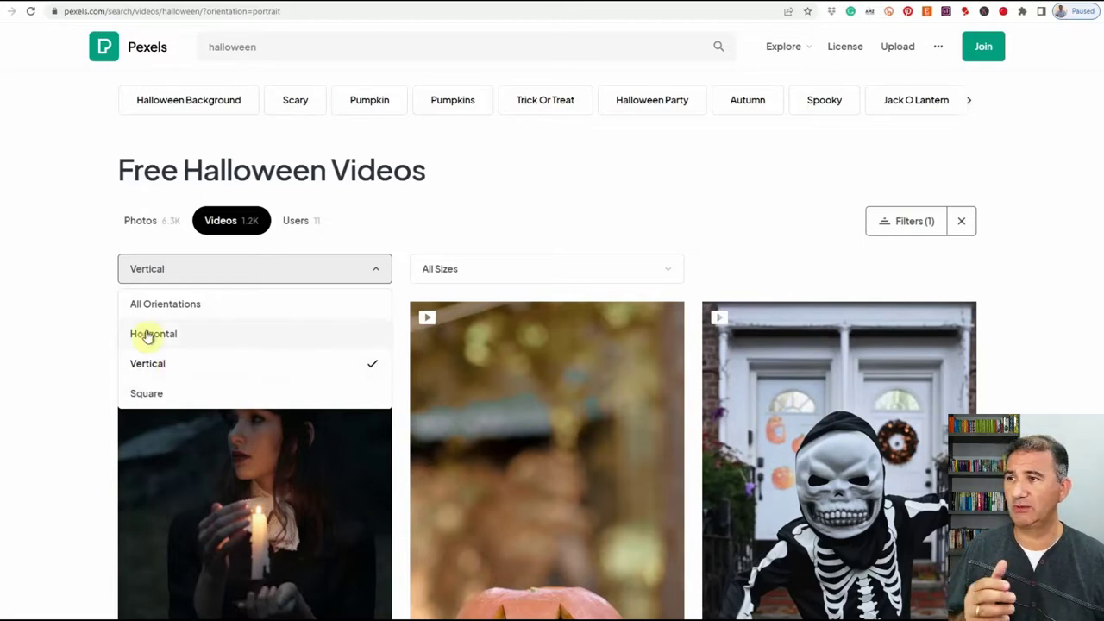
left_click(60, 352)
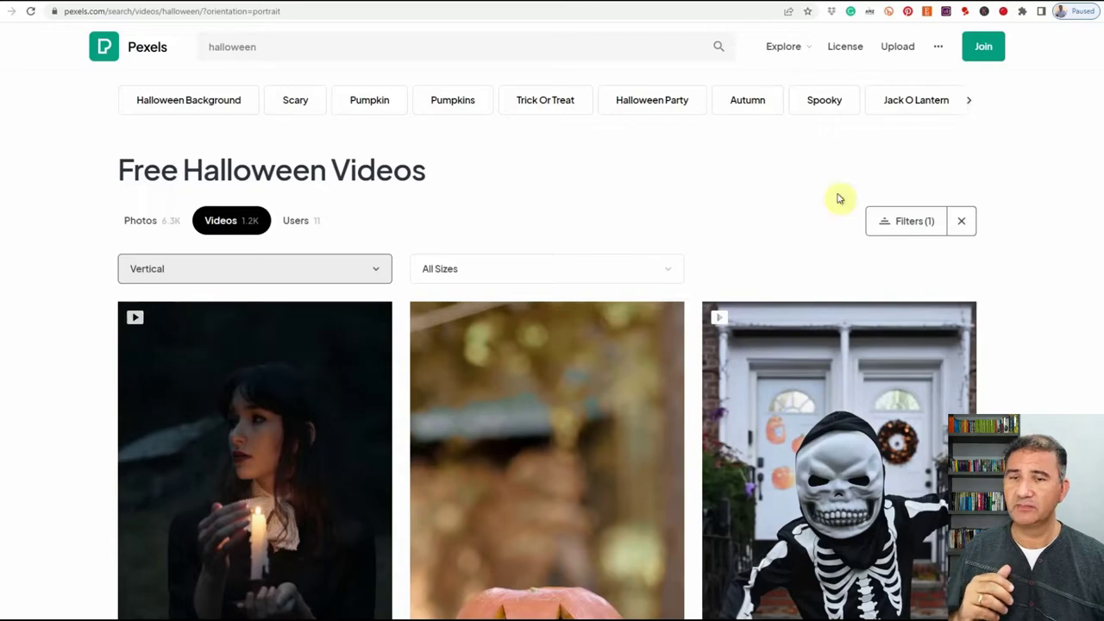
scroll(552, 362, "down", 5)
scroll(552, 362, "down", 20)
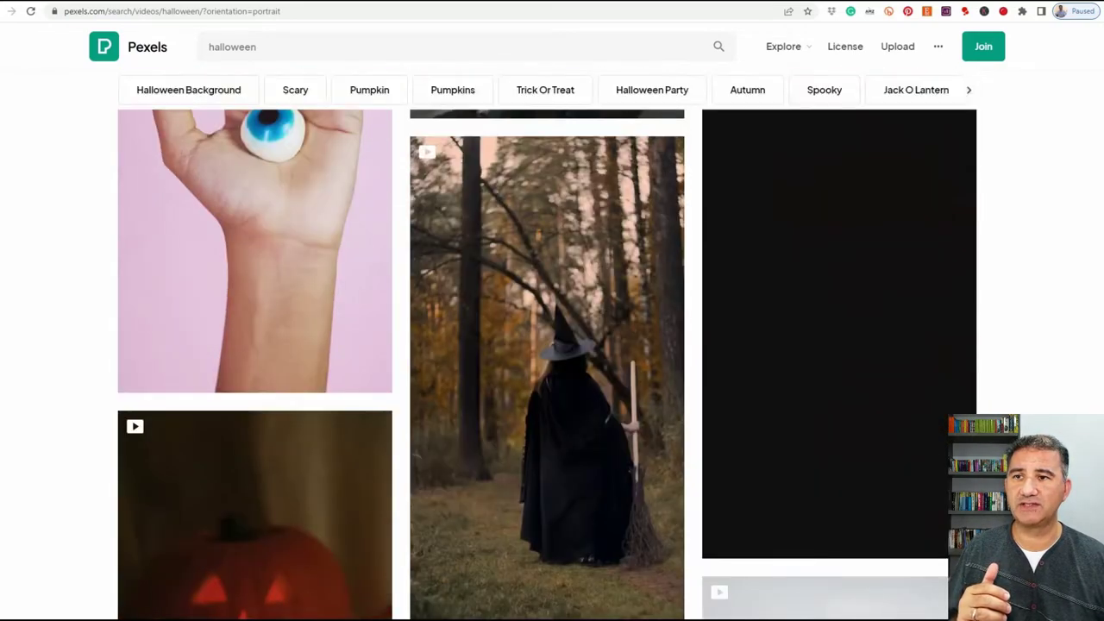
mouse_move(895, 210)
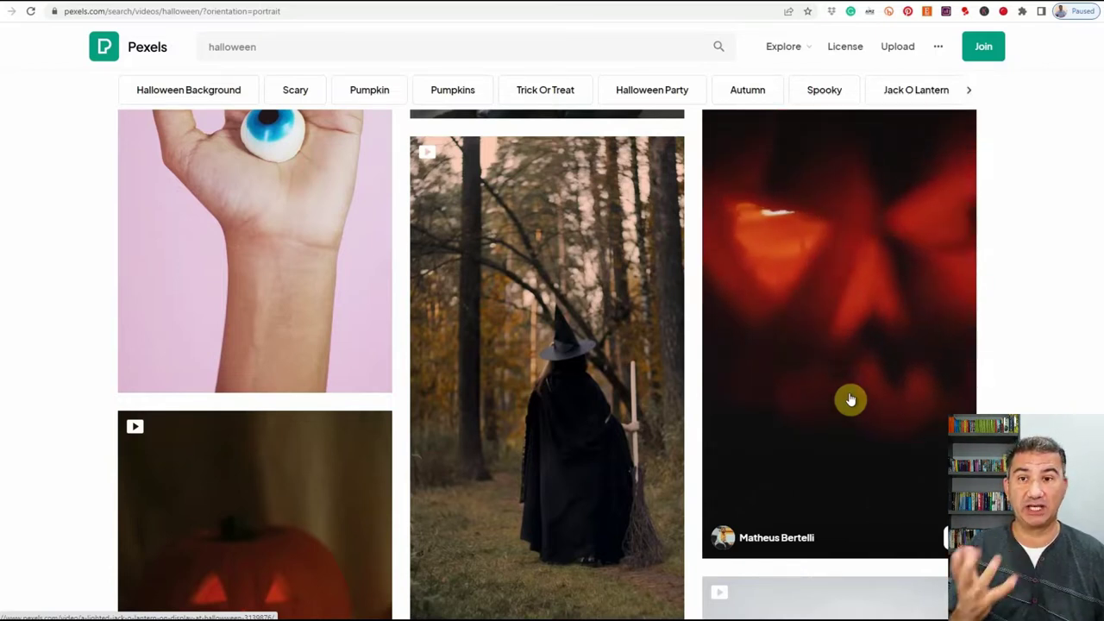
Download the glowing red jack-o'-lantern video from Pexels, show video.mp4 in its folder, and return to the Canva design.
left_click(952, 539)
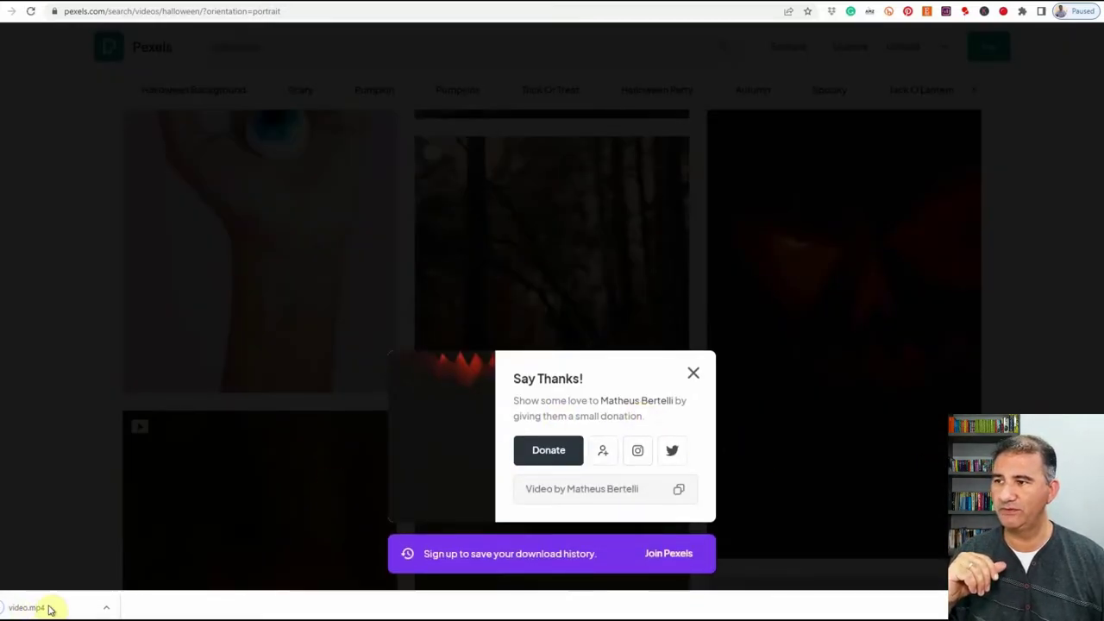
left_click(107, 607)
left_click(138, 567)
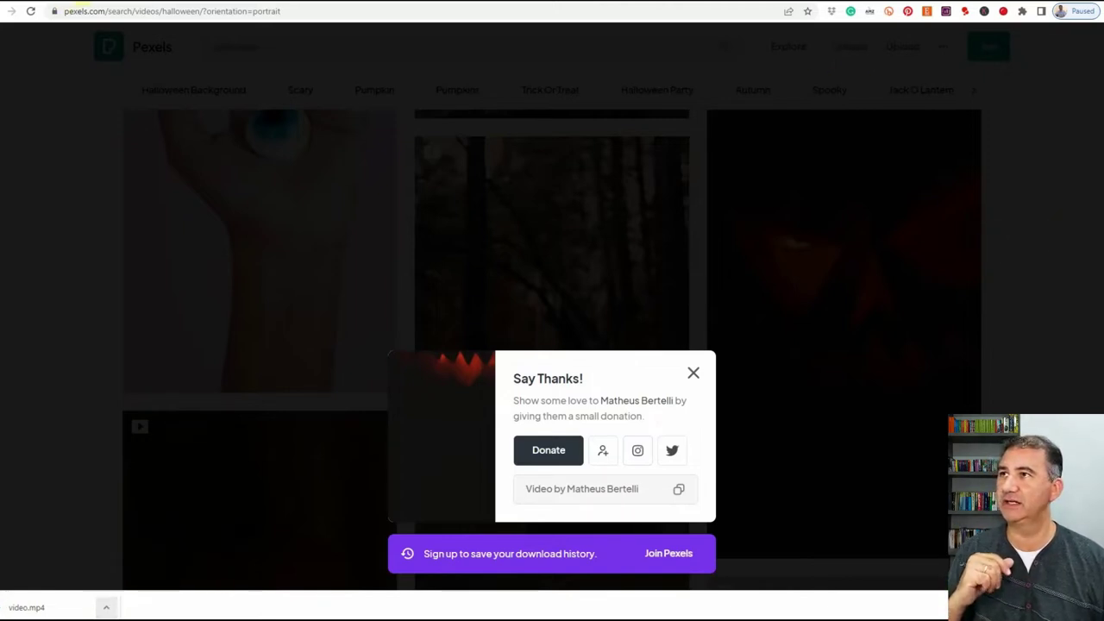
left_click(153, 5)
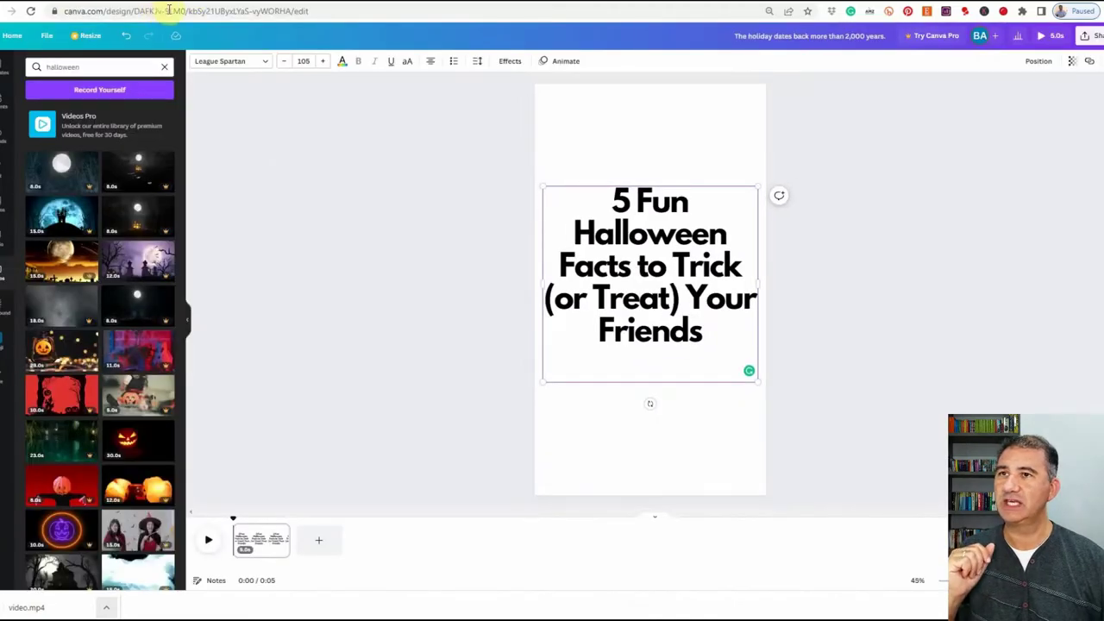
Upload the downloaded jack-o'-lantern video onto the headline page and enlarge it to fill the whole page.
left_click_drag(1018, 446, 631, 431)
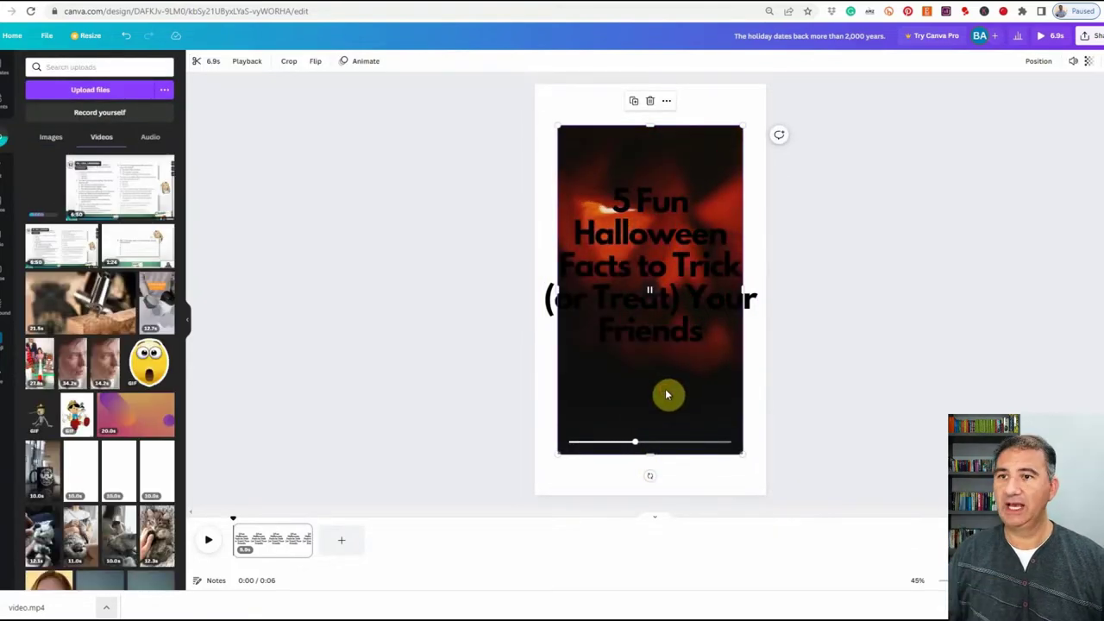
left_click_drag(653, 431, 626, 381)
left_click_drag(719, 412, 751, 501)
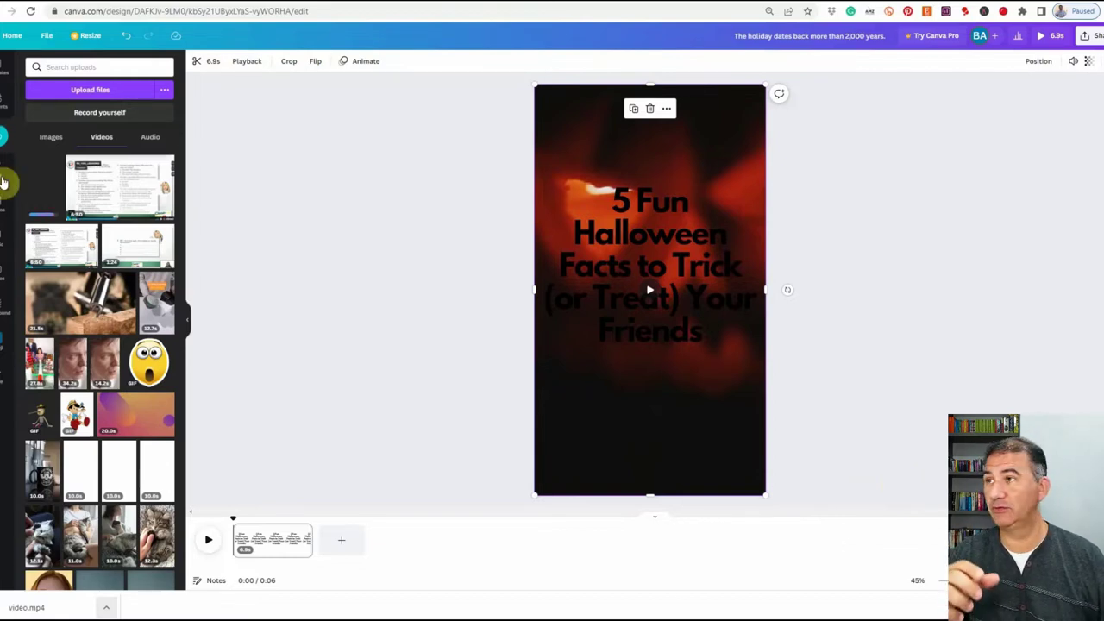
Add a square shape and stretch it across the full page width over the headline, about 1,092 by 829.
left_click(4, 107)
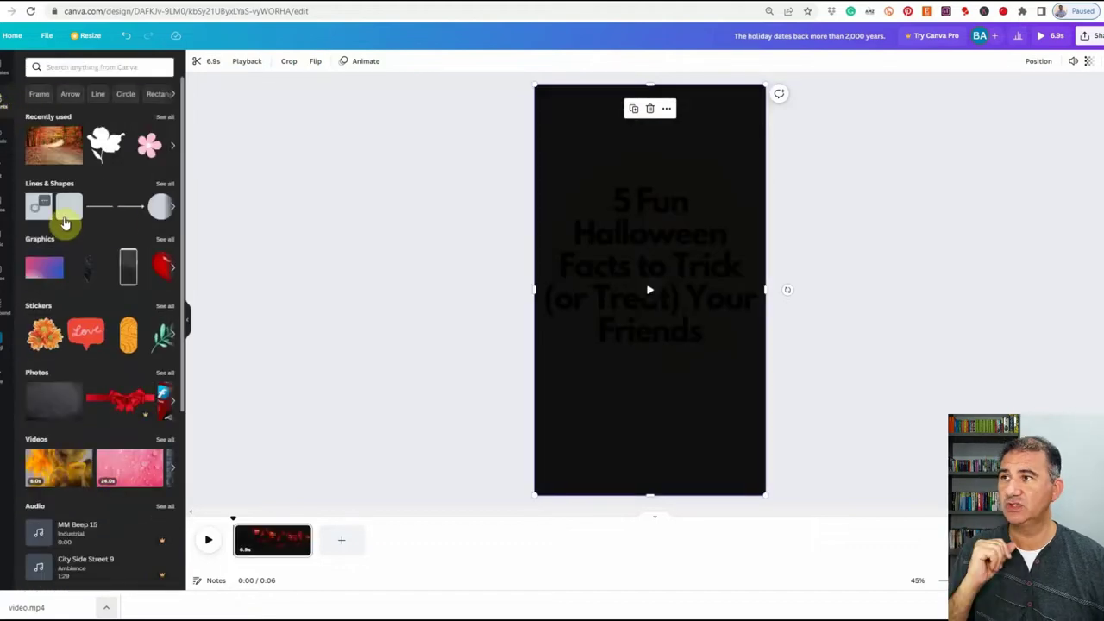
left_click(69, 211)
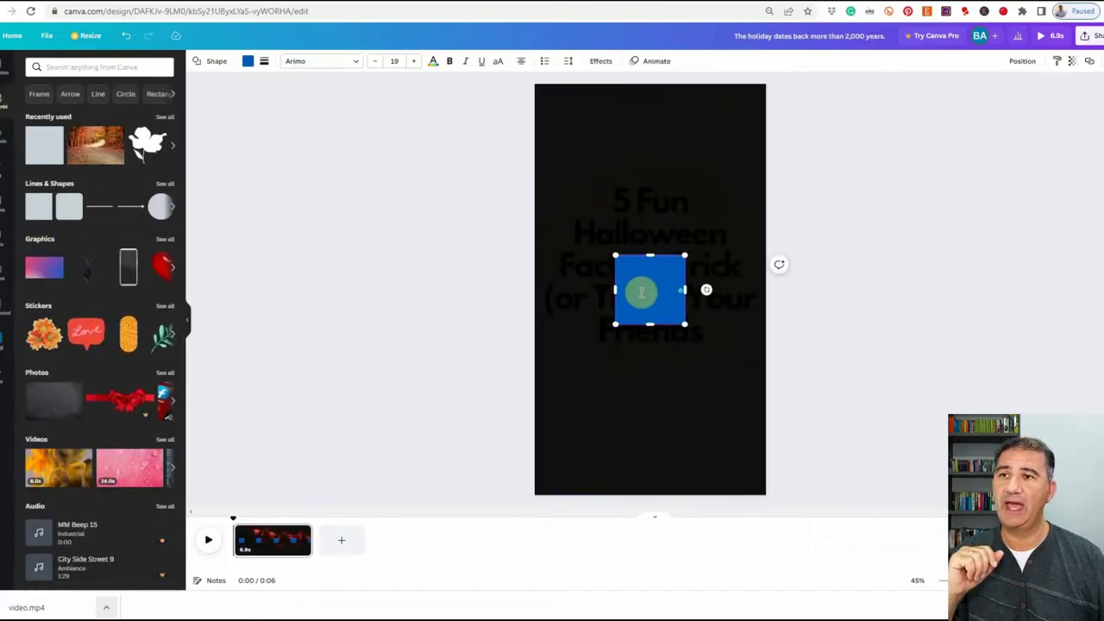
left_click_drag(615, 255, 534, 178)
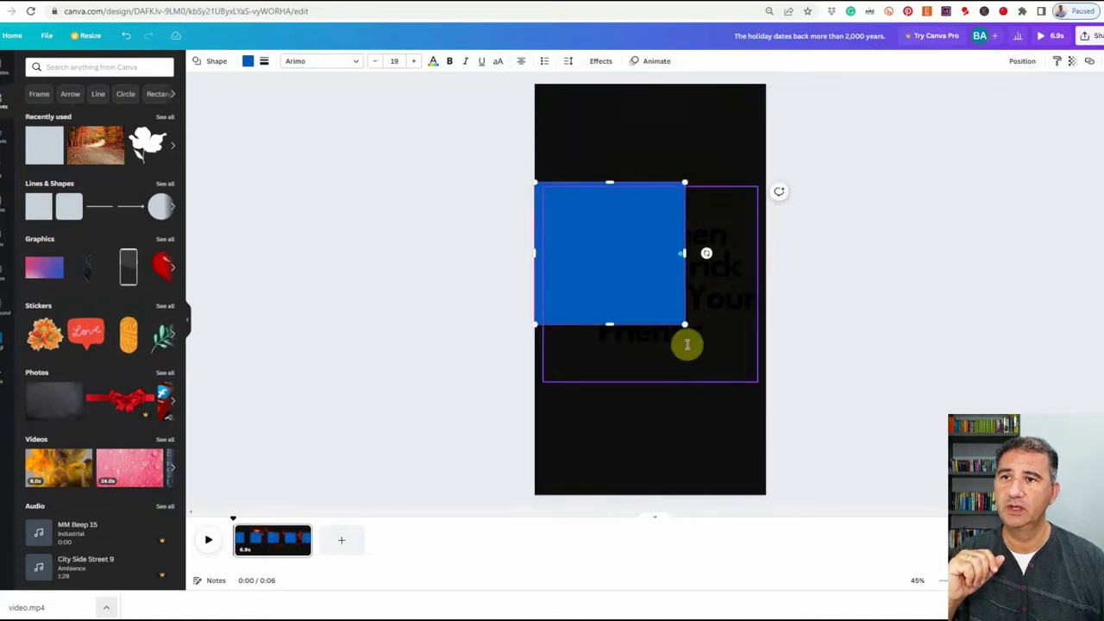
left_click_drag(684, 322, 766, 363)
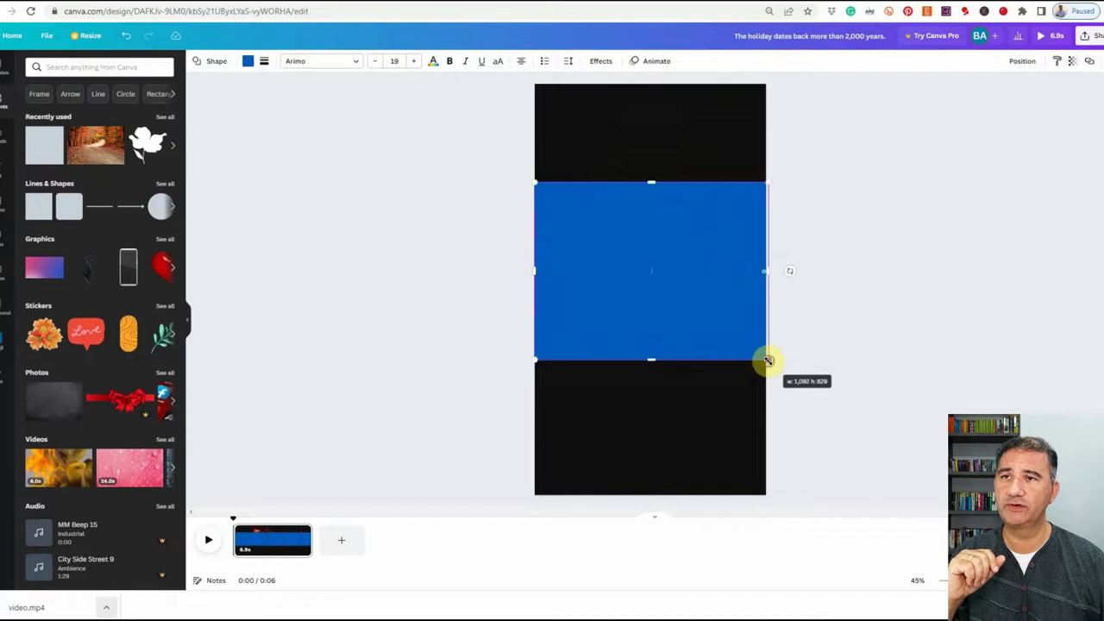
Fill the rectangle with white and send it backward so it sits behind the headline text.
left_click(248, 61)
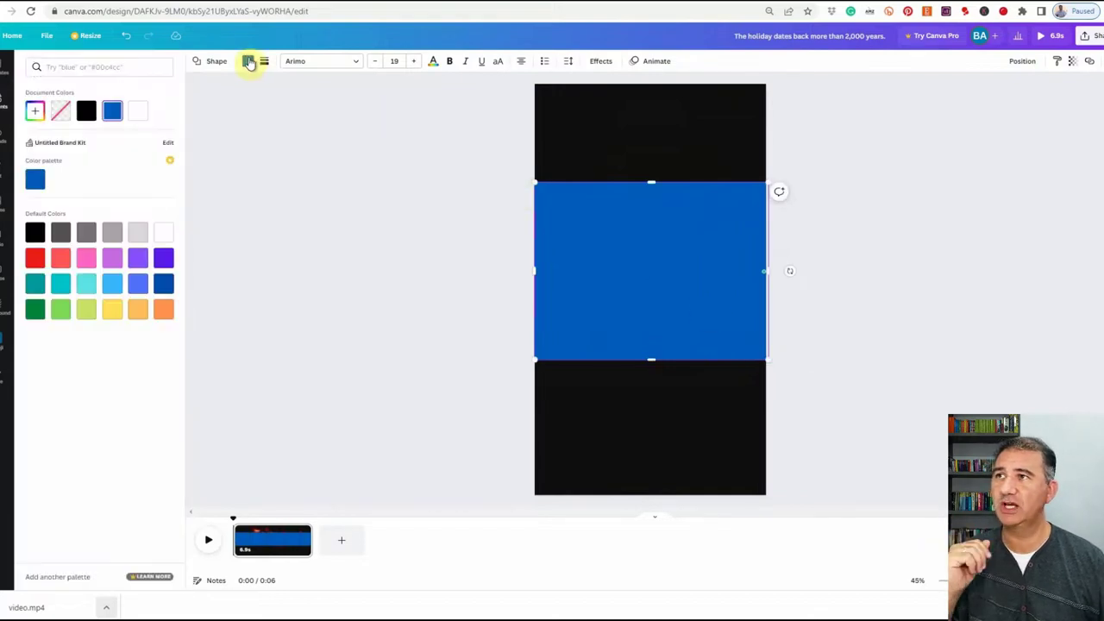
left_click(138, 110)
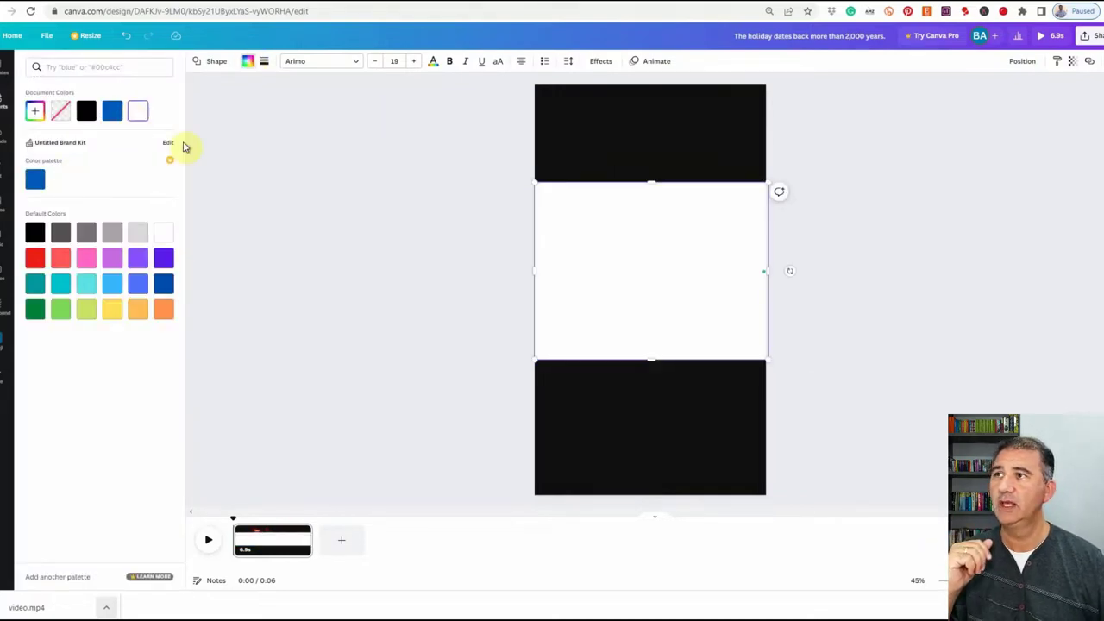
left_click(1023, 62)
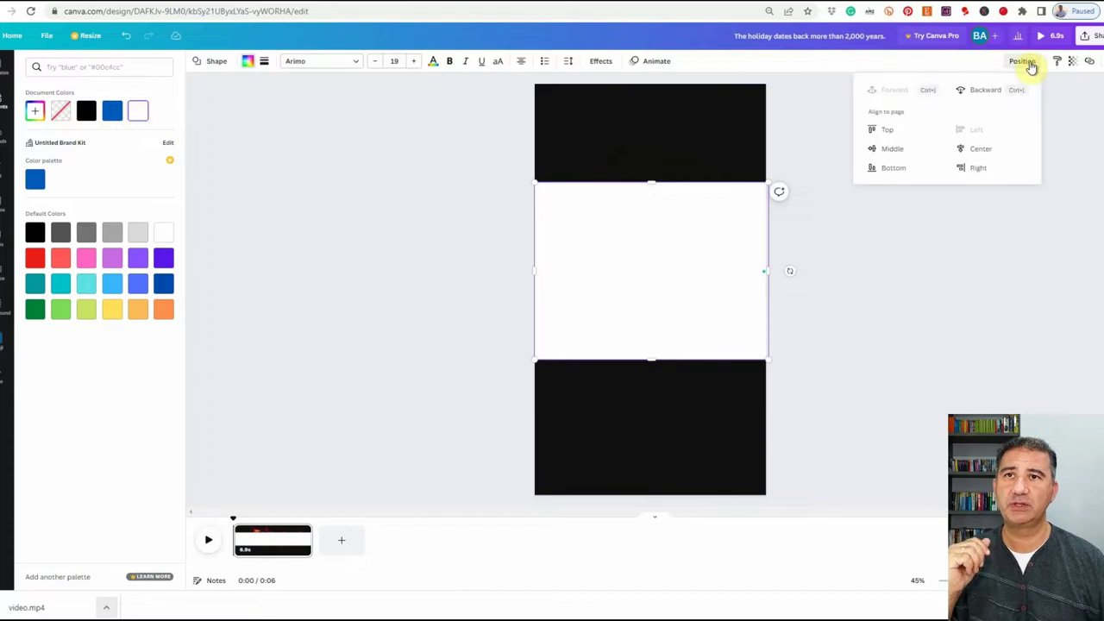
left_click(985, 90)
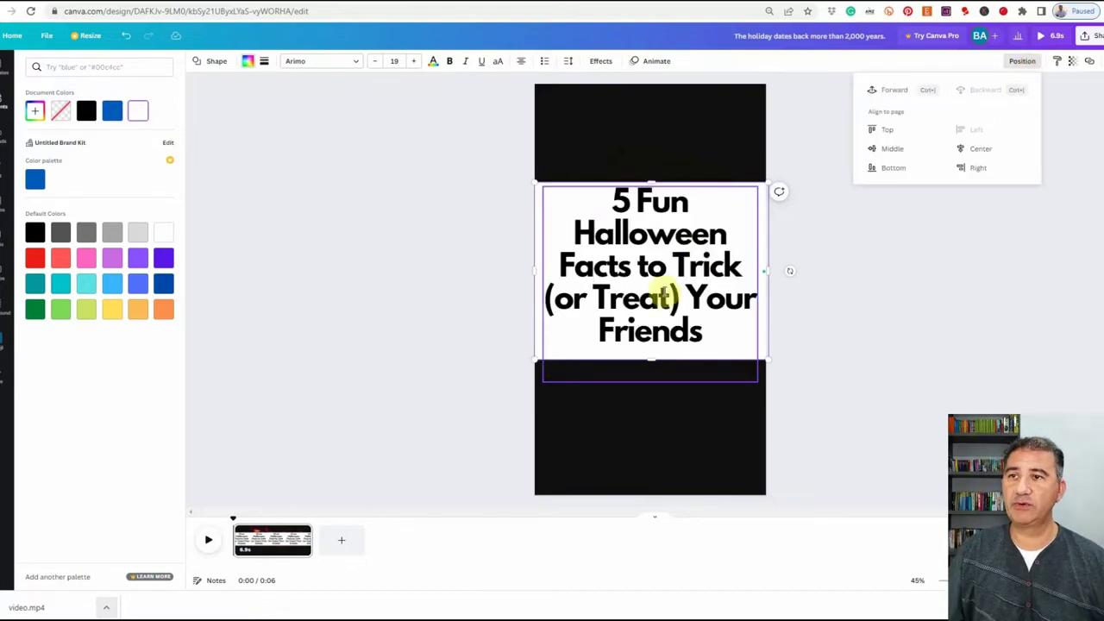
Move the headline together with its white box to the lower part of the page and preview the video.
left_click(664, 275)
left_click_drag(655, 265, 664, 392)
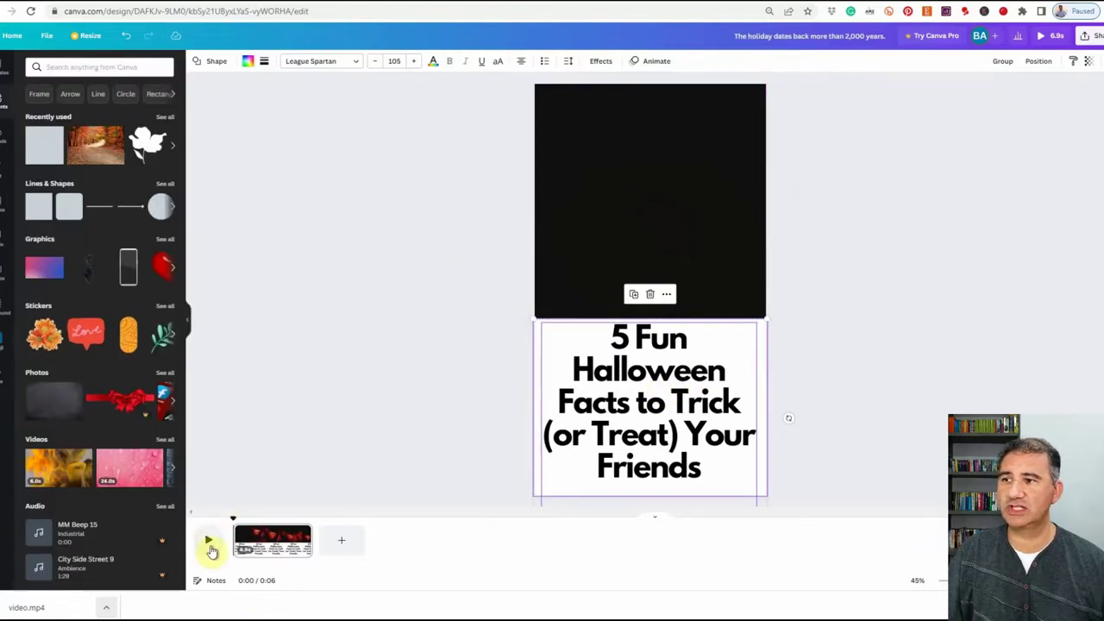
left_click(212, 543)
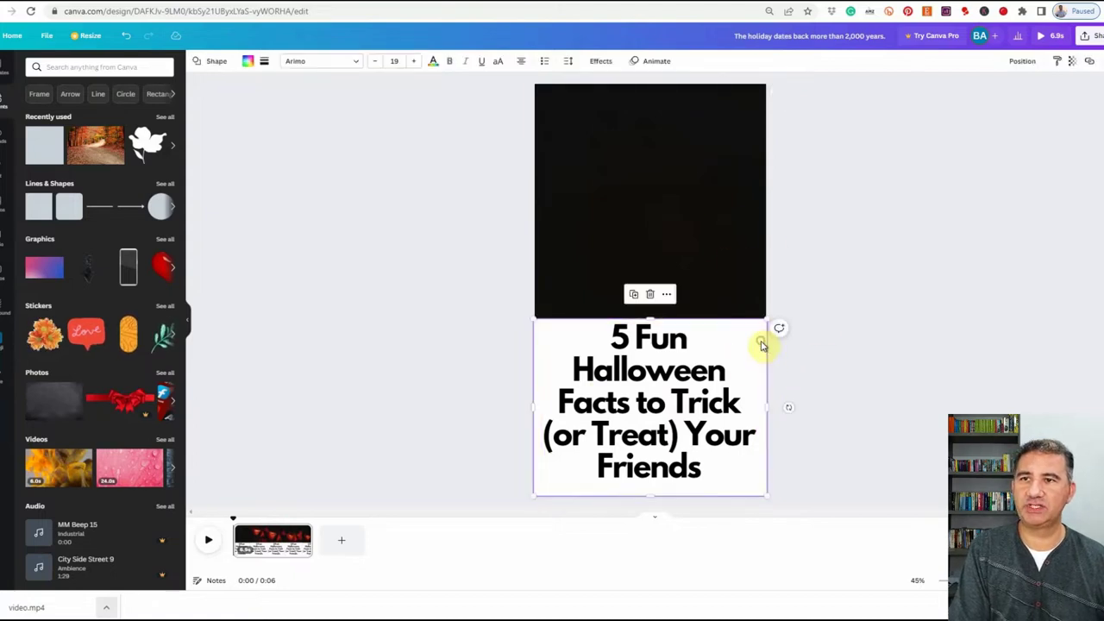
Delete the white box behind the headline, change the headline's text color to white, and play the page.
left_click(762, 347)
left_click(653, 385)
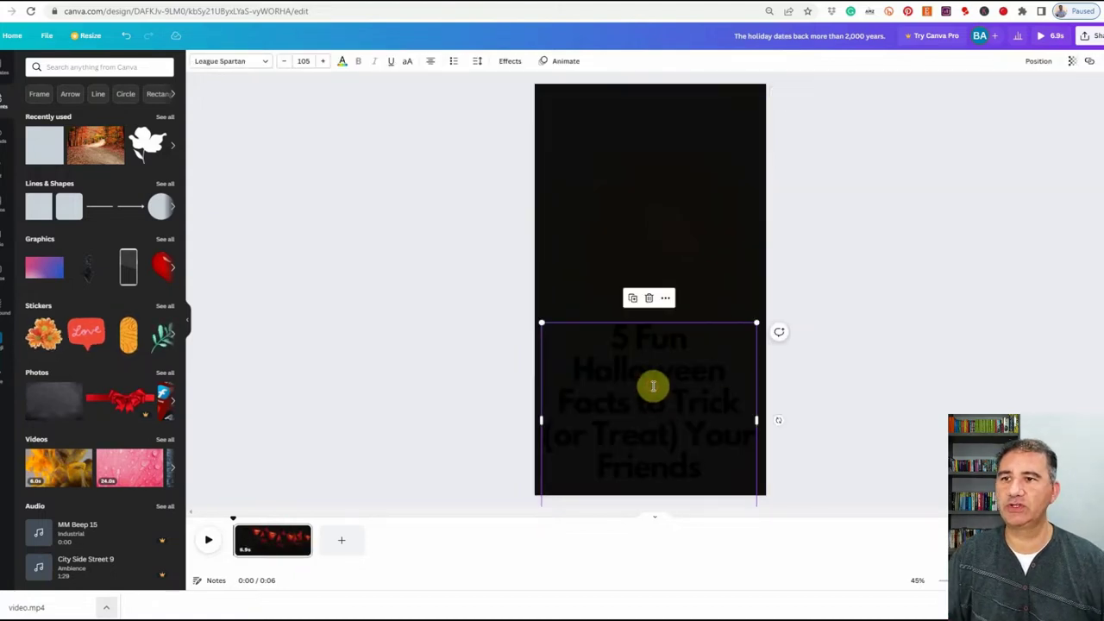
double_click(653, 386)
triple_click(701, 394)
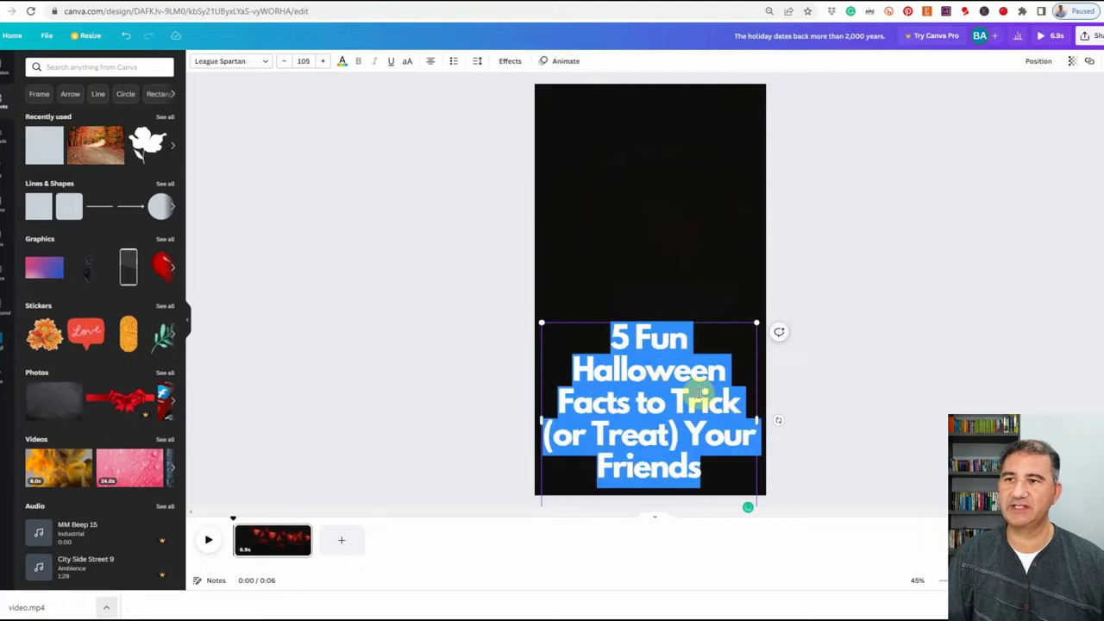
left_click(343, 62)
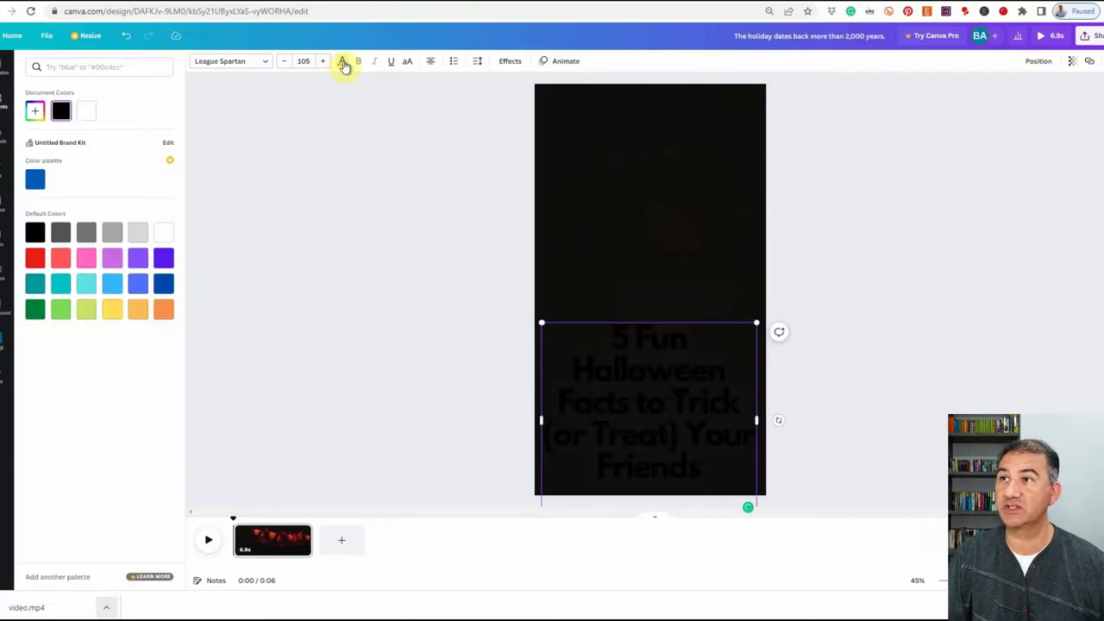
left_click(87, 112)
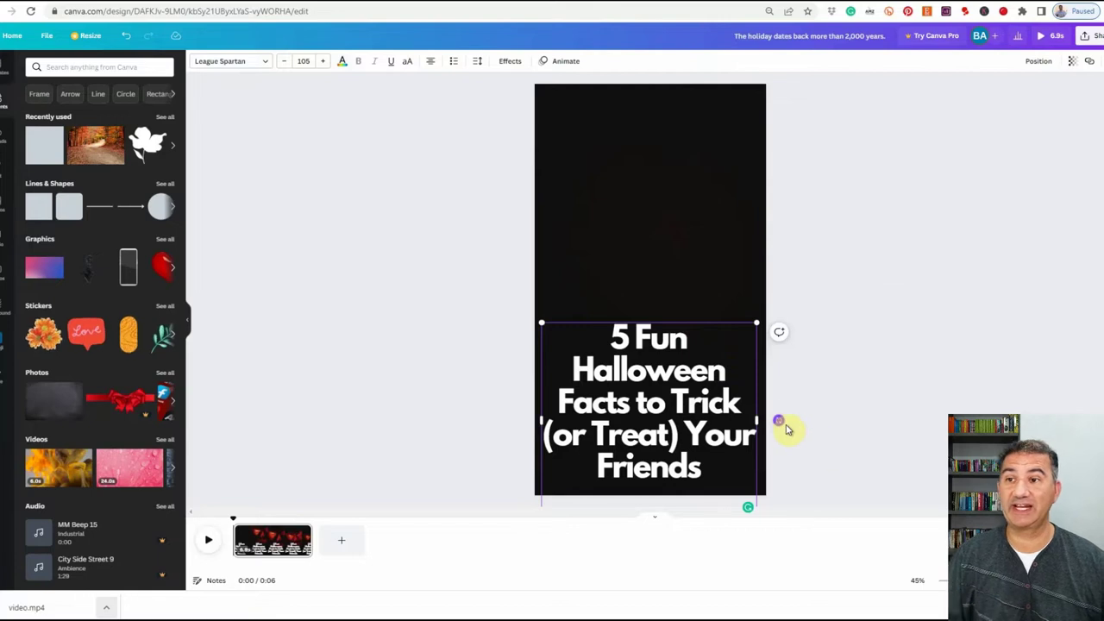
left_click(219, 536)
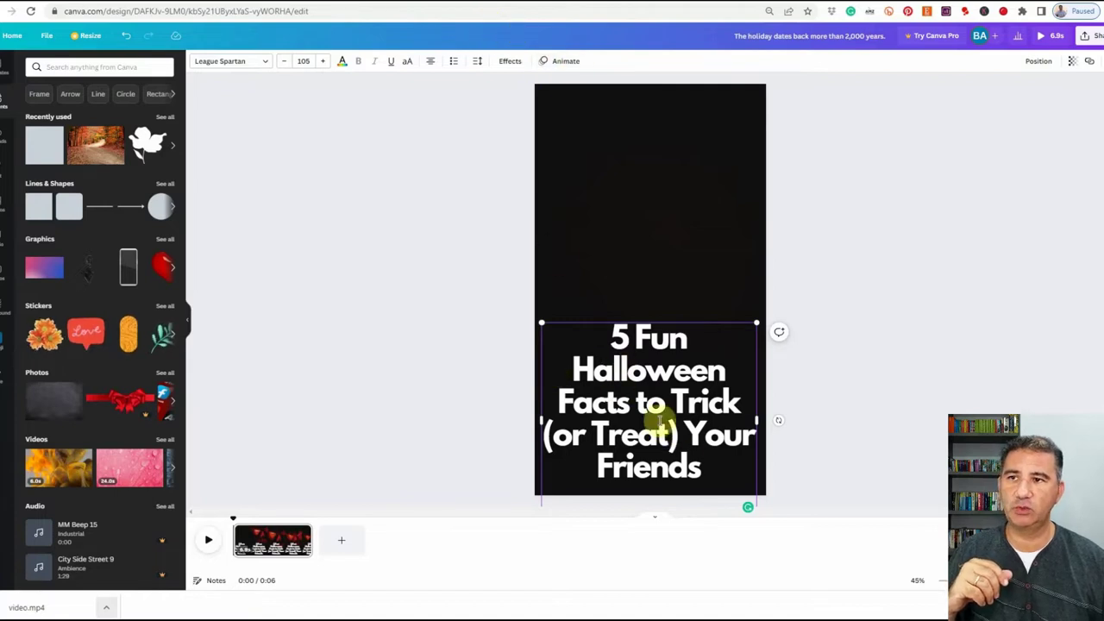
Apply the Ascend text animation to the headline and preview the page.
left_click(565, 64)
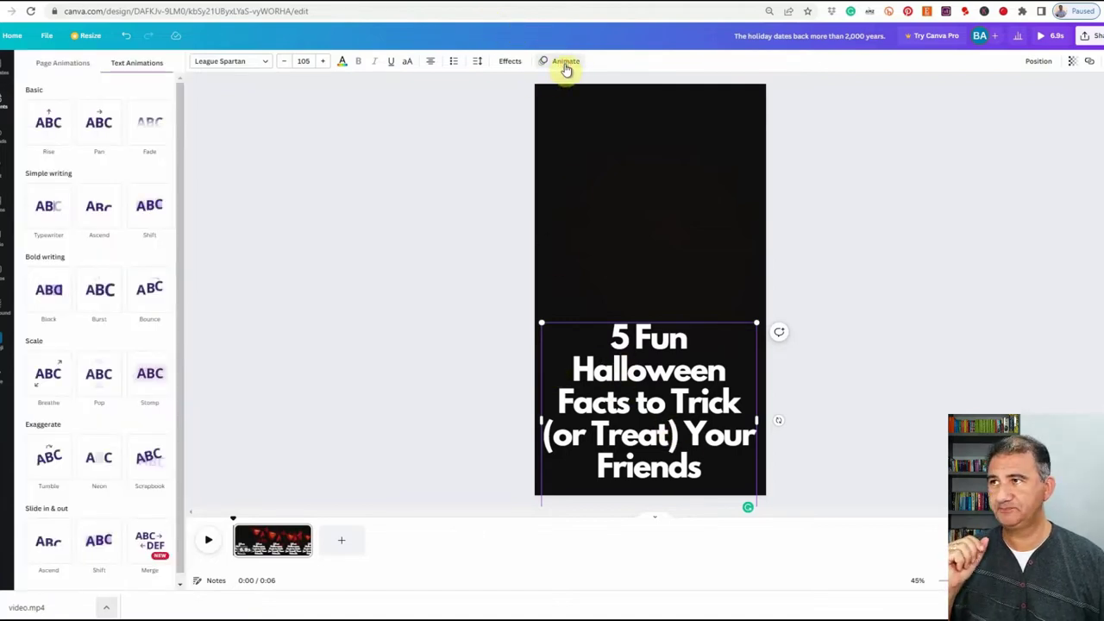
left_click(43, 138)
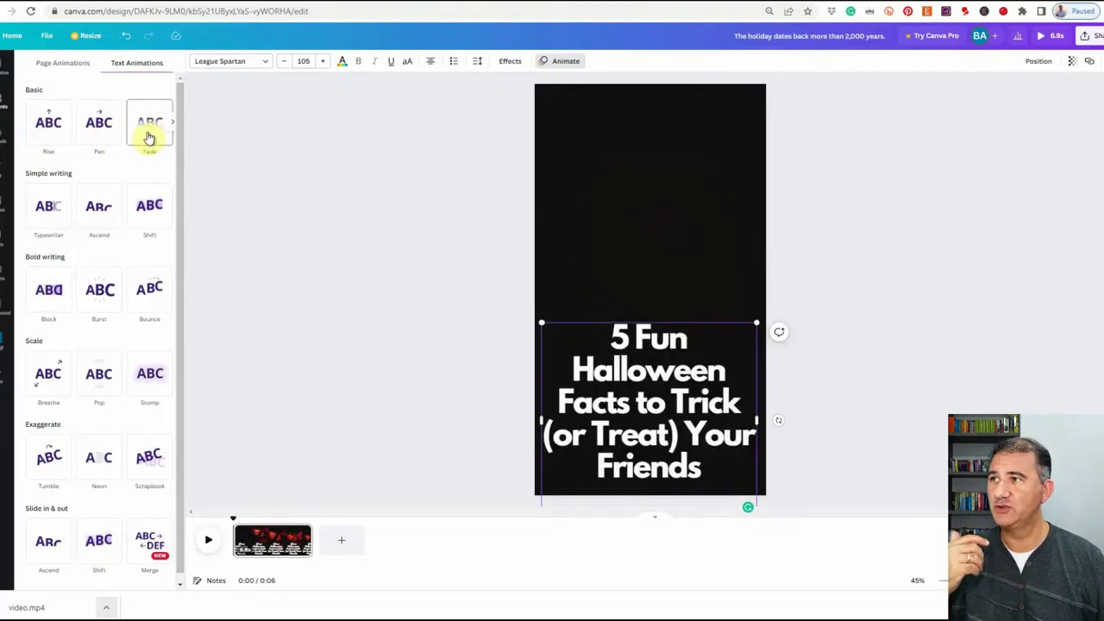
left_click(99, 210)
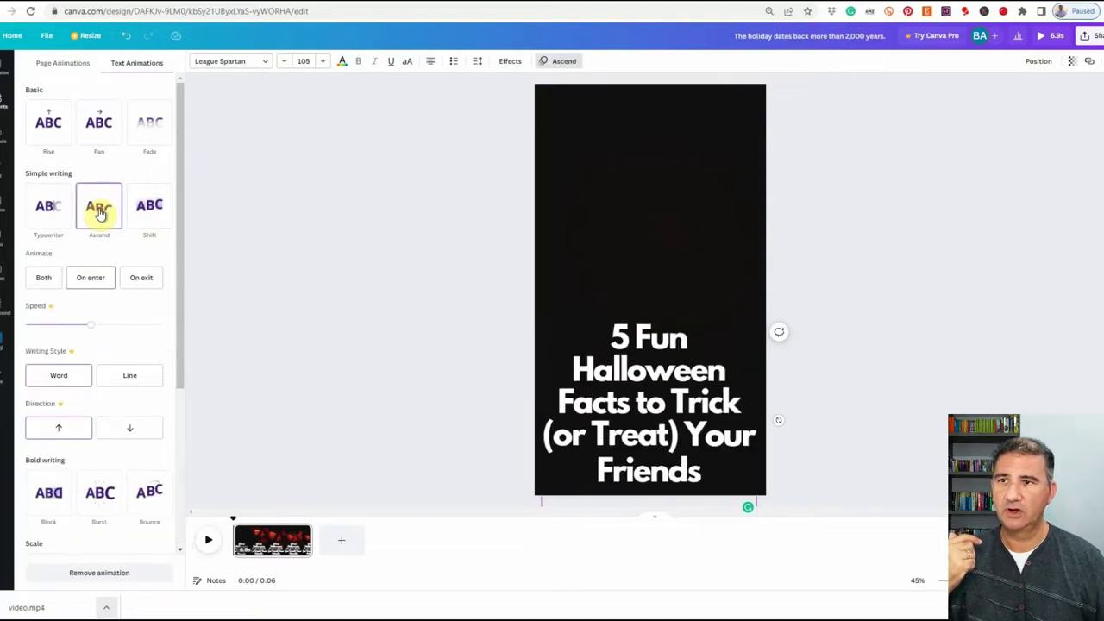
left_click(207, 540)
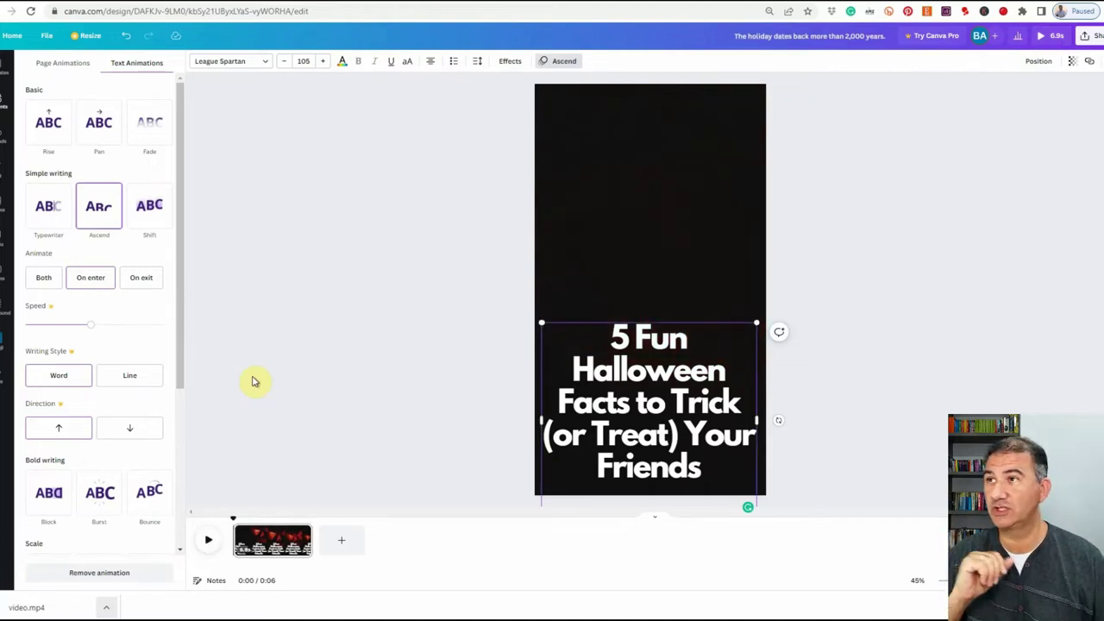
Trim the start and end of the background jack-o'-lantern video to a 2.9-second clip and play it back.
left_click(272, 542)
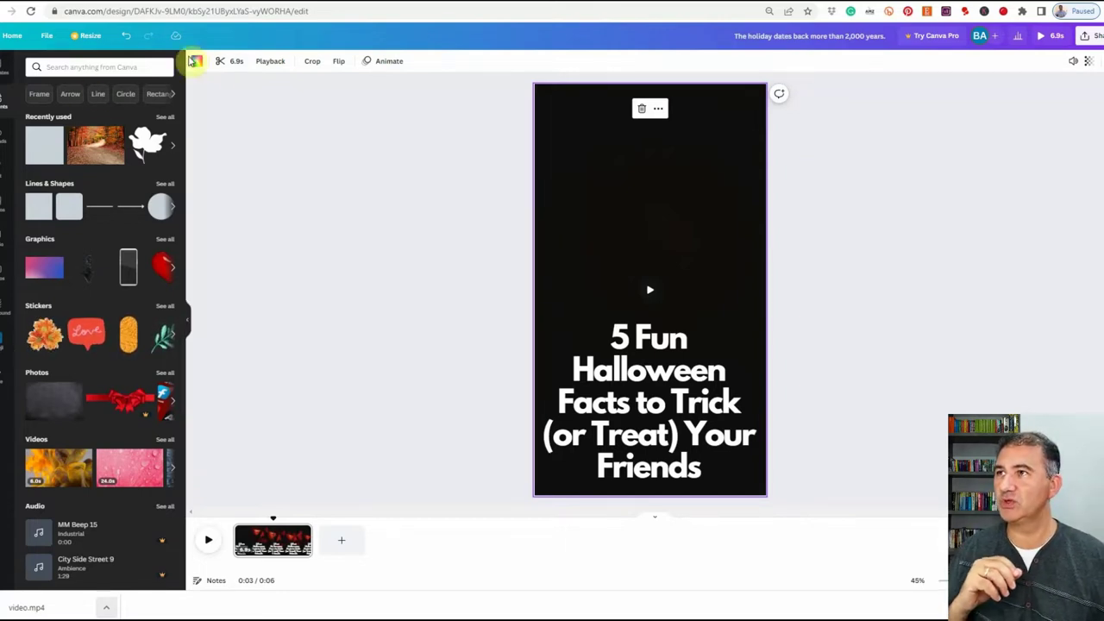
left_click(223, 65)
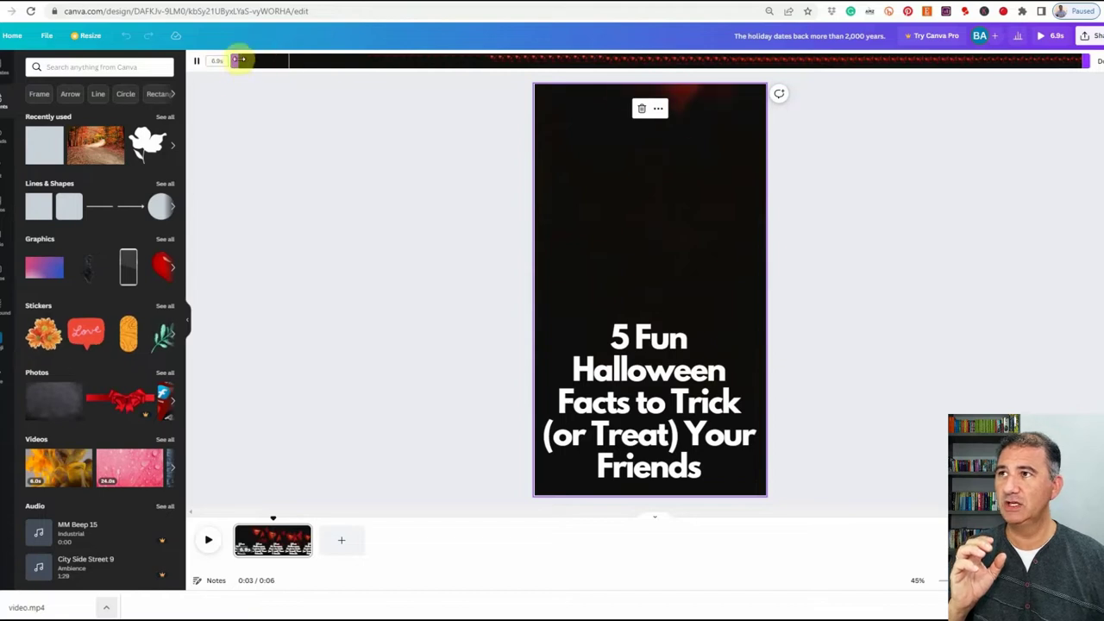
left_click_drag(234, 61, 286, 59)
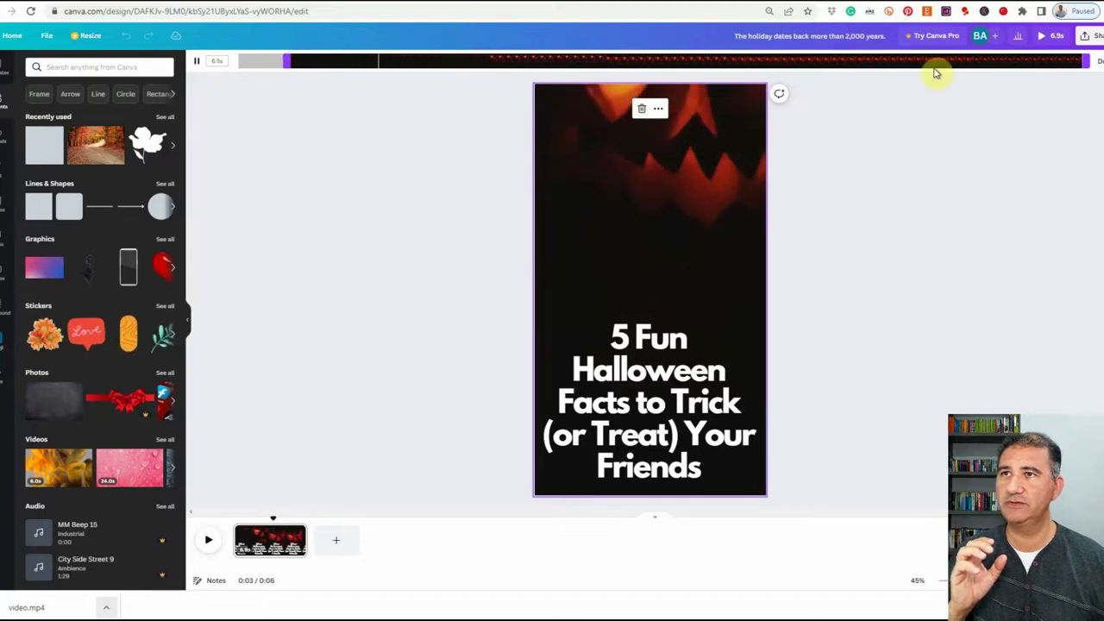
left_click(1089, 61)
left_click_drag(1088, 61, 648, 54)
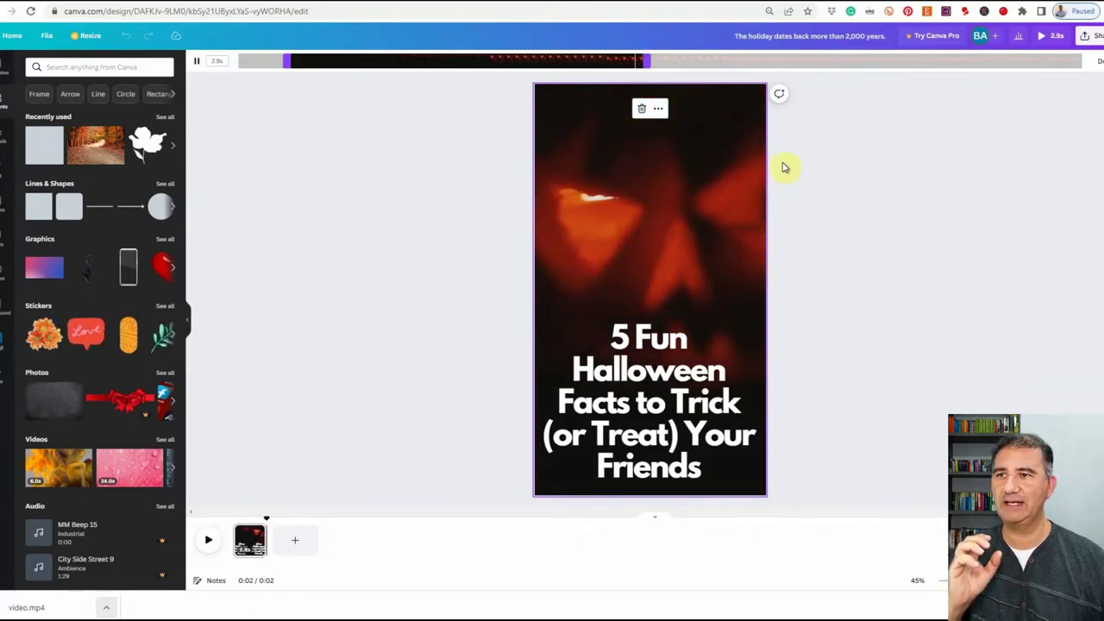
left_click(207, 540)
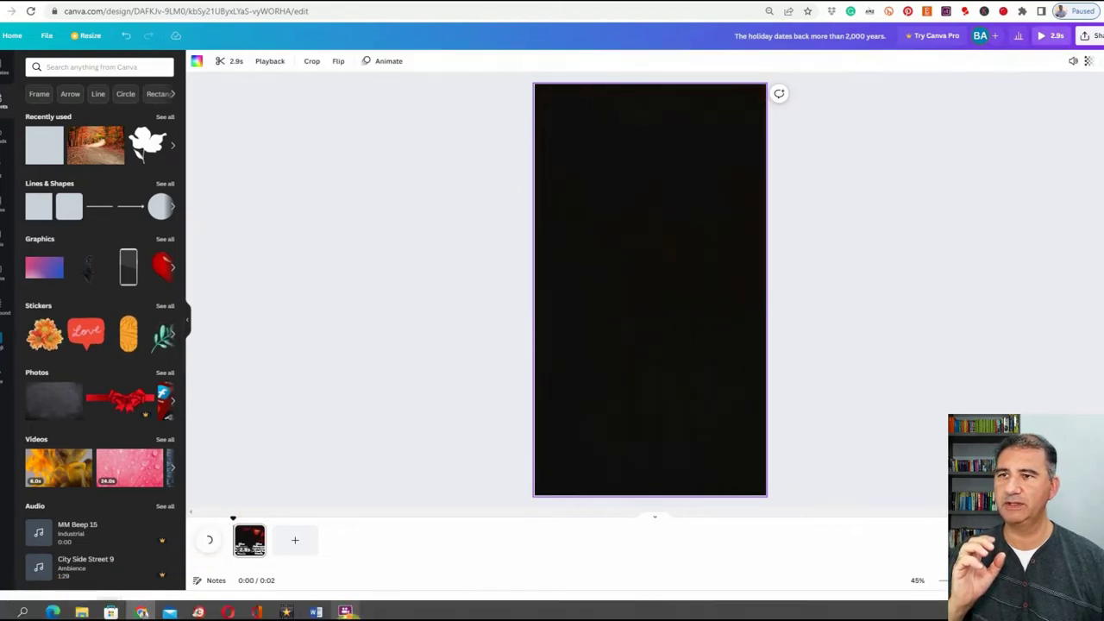
mouse_move(345, 611)
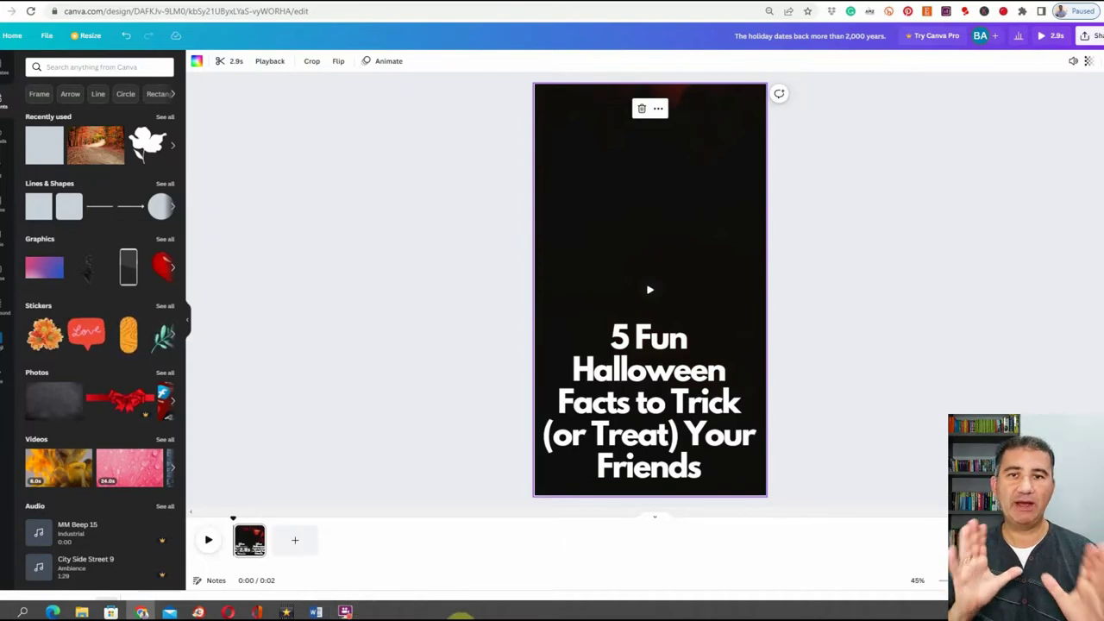
Duplicate the headline page in the timeline, view the first page, and select the copy as the page to edit.
left_click(338, 355)
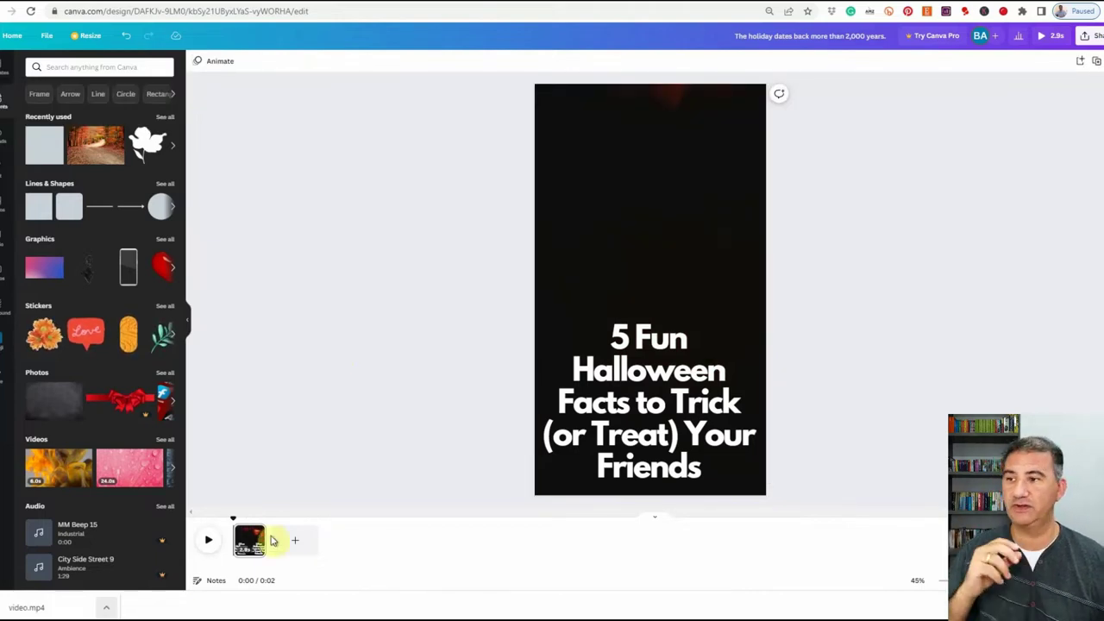
right_click(252, 541)
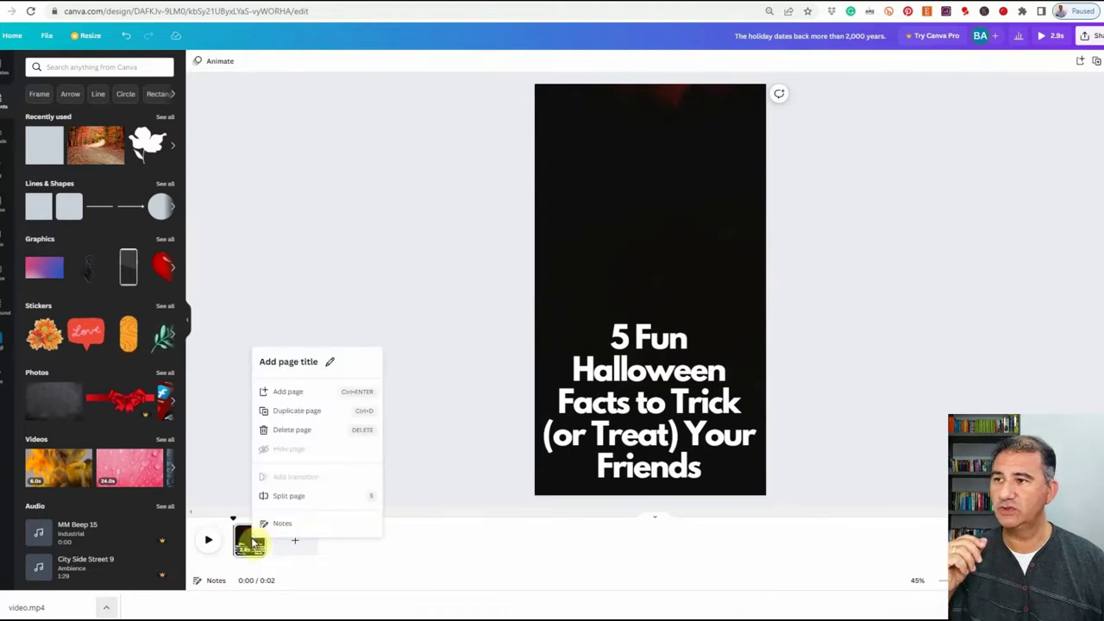
left_click(369, 417)
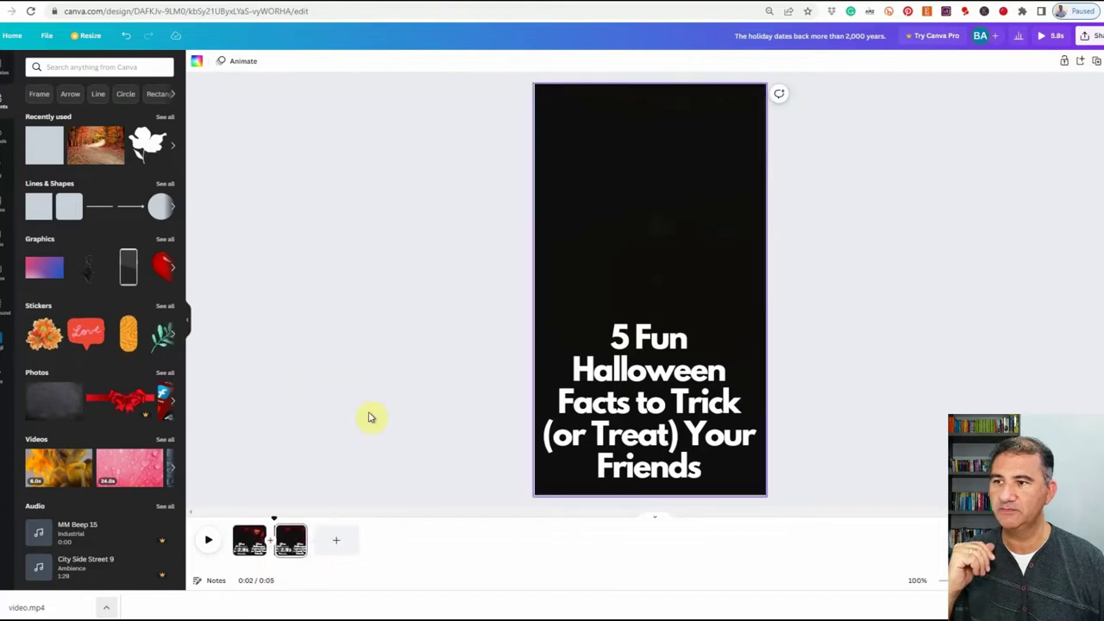
left_click(259, 542)
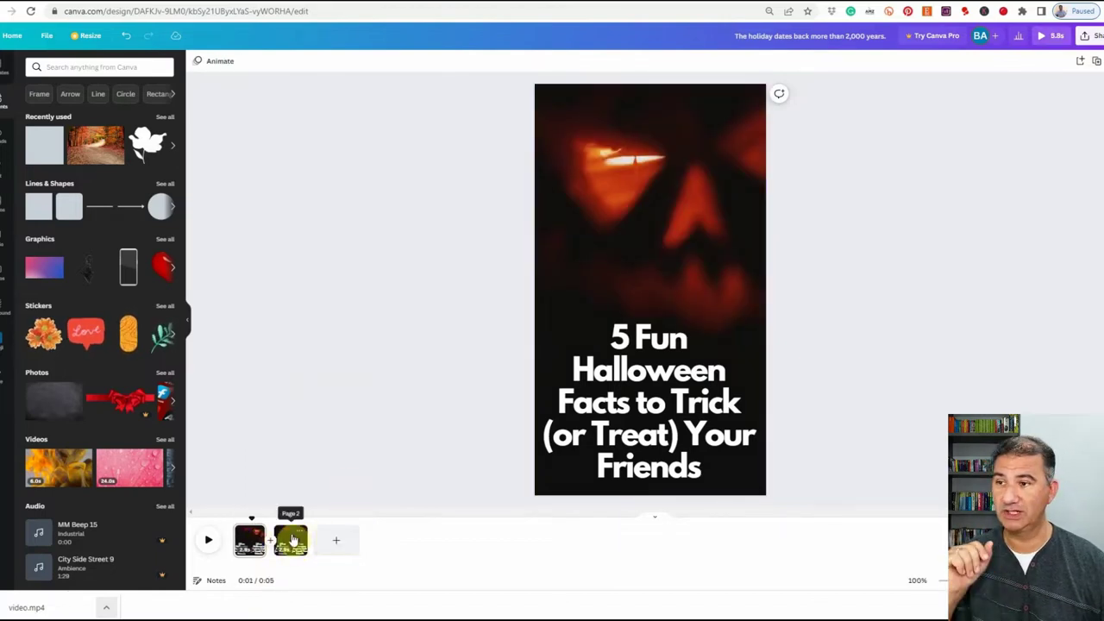
left_click(293, 539)
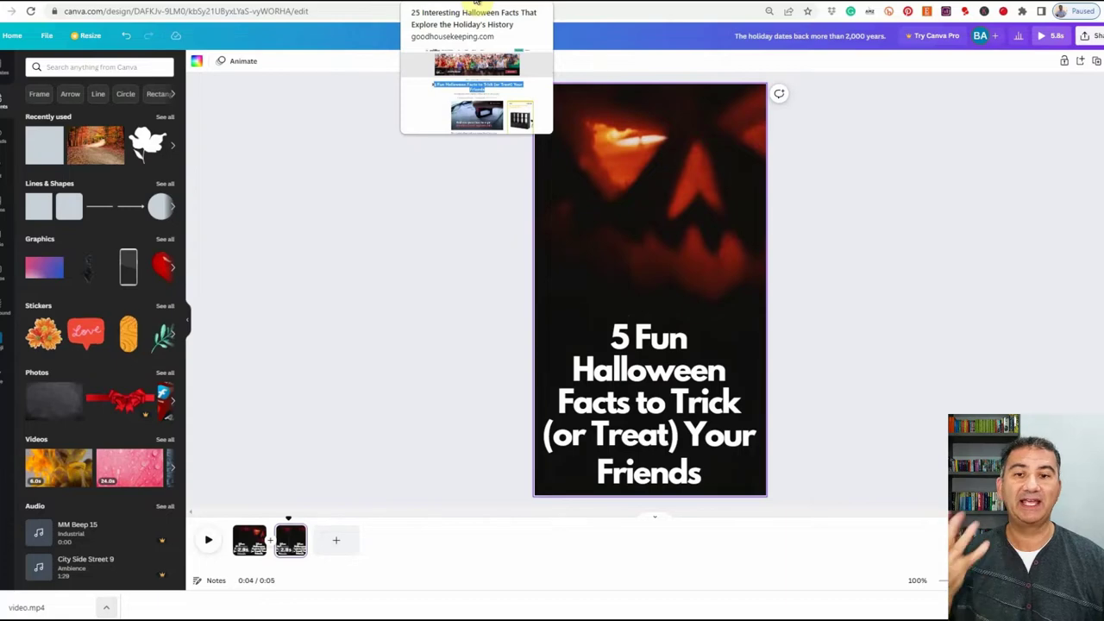
Copy the first fact's heading, "The holiday dates back more than 2,000 years.", without its number from the Good Housekeeping article.
left_click(478, 3)
scroll(267, 136, "down", 10)
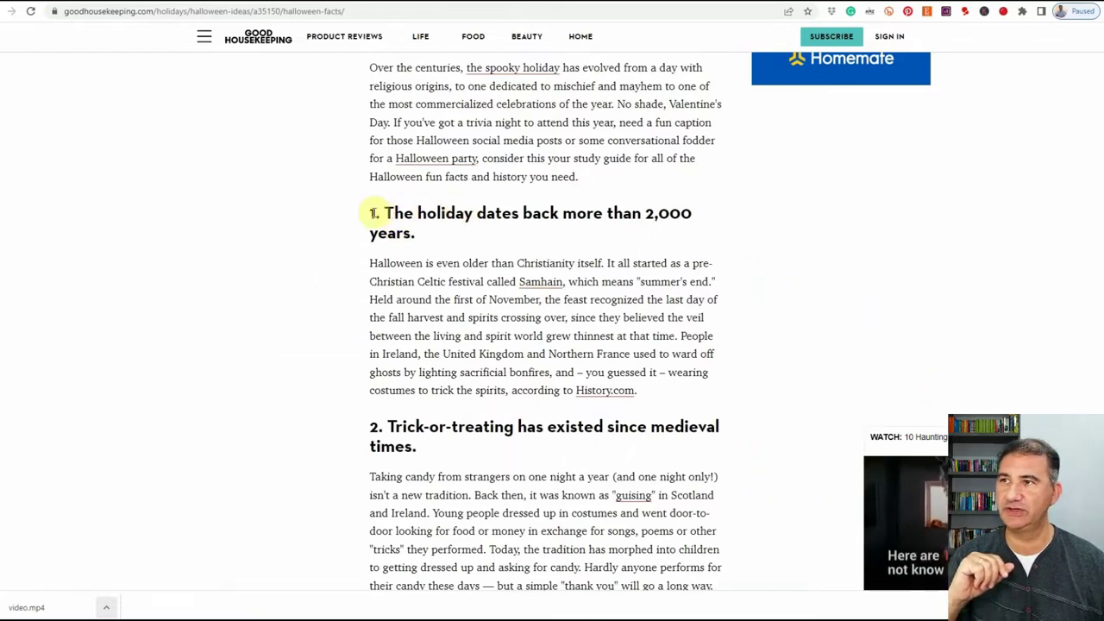
left_click_drag(384, 213, 419, 239)
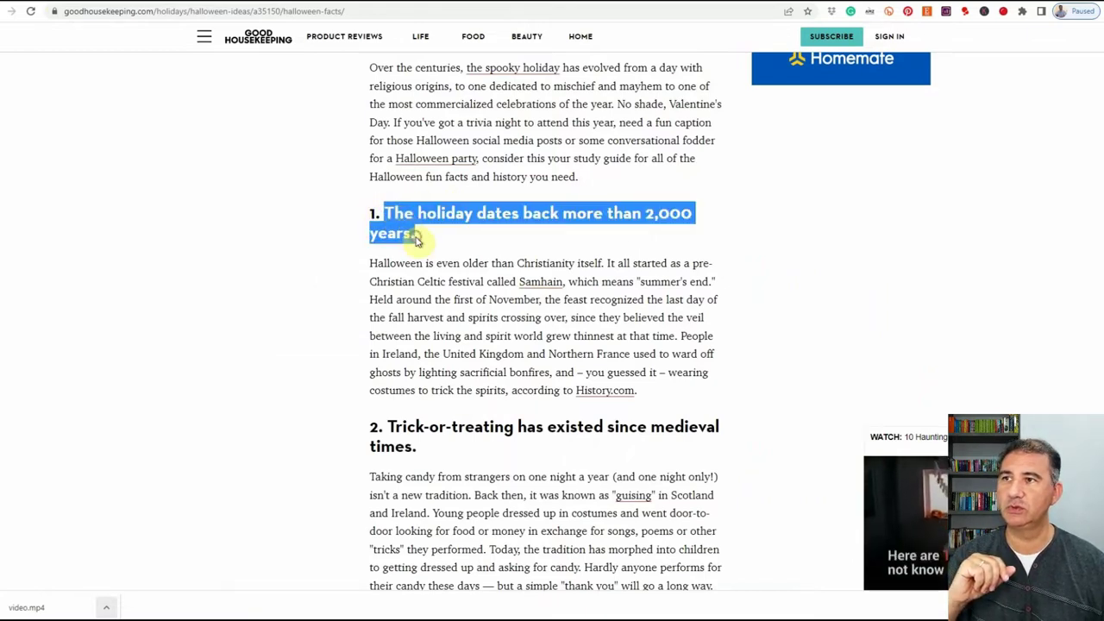
right_click(399, 213)
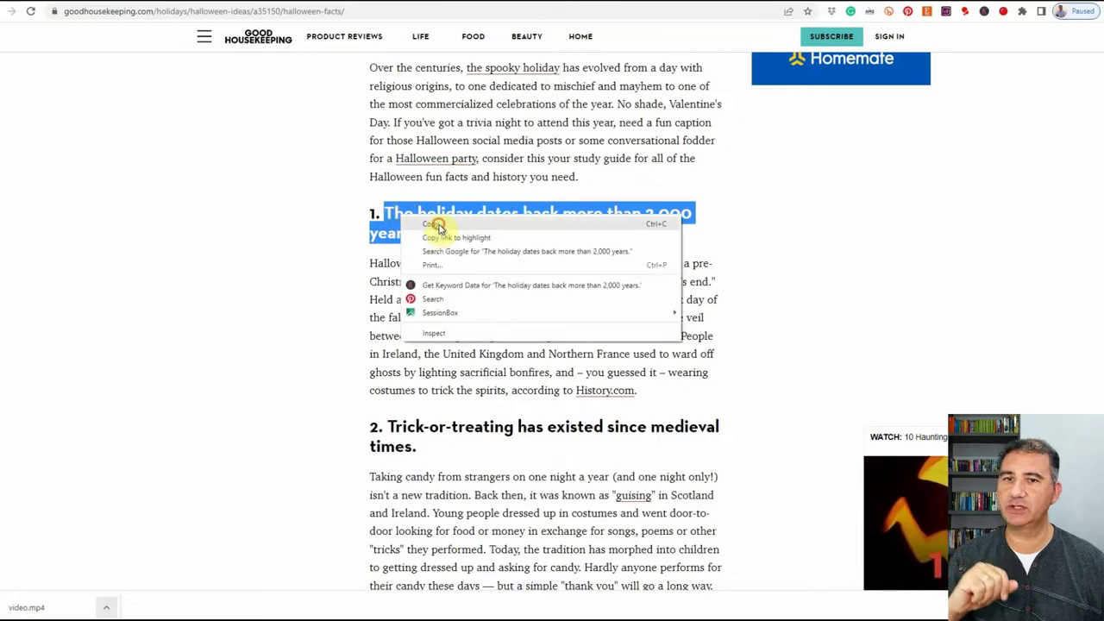
left_click(436, 227)
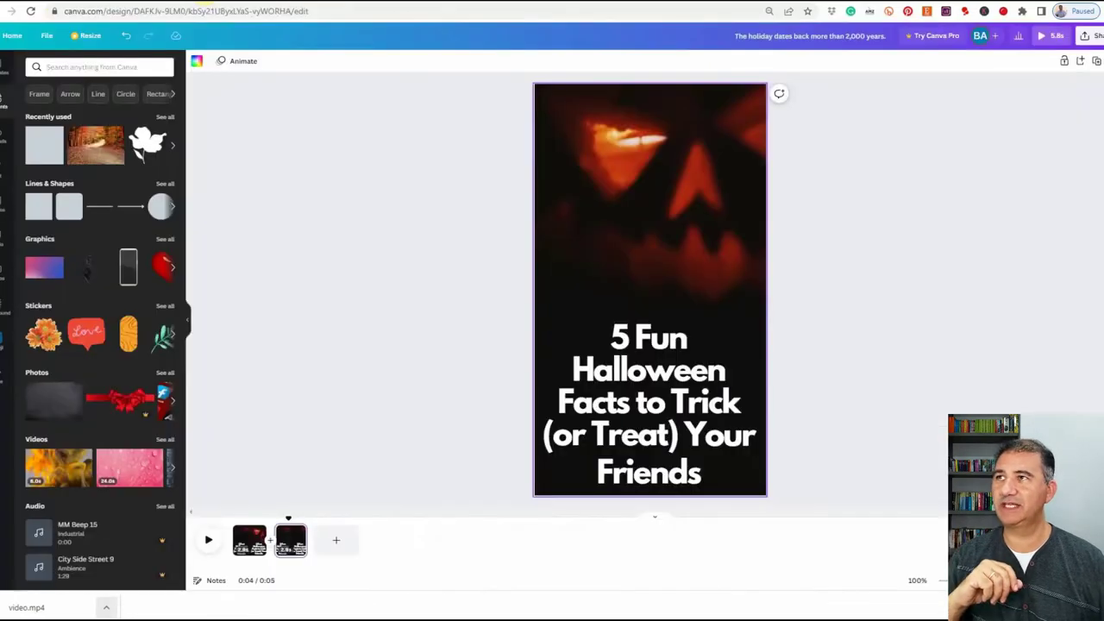
Switch to Canva and replace the second page's headline text with the copied fact, "The holiday dates back more than 2,000 years.".
left_click(632, 376)
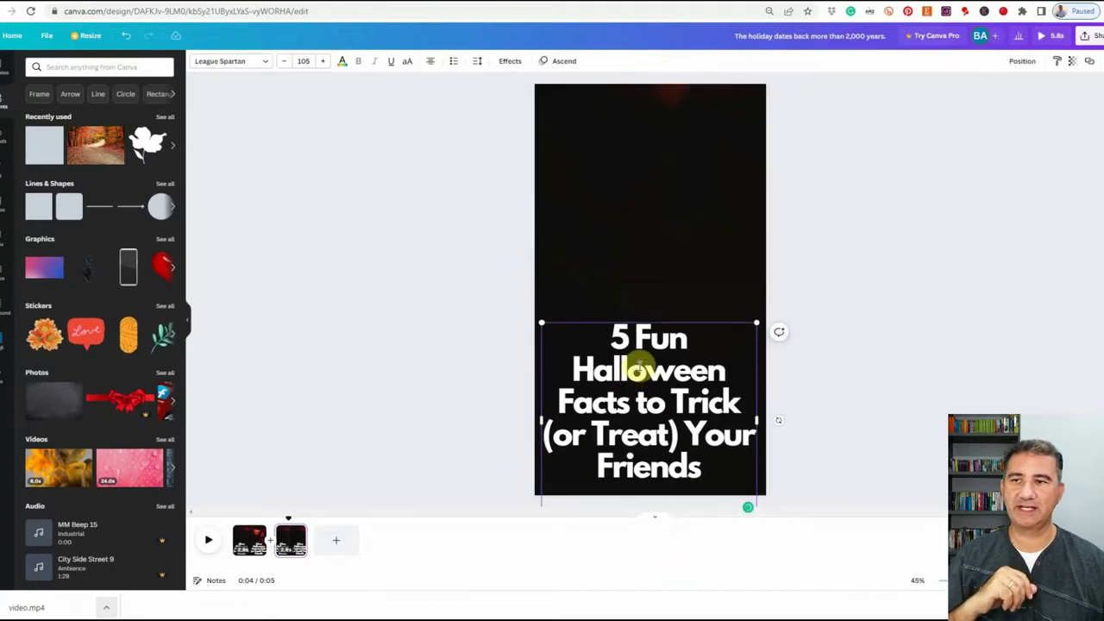
double_click(639, 368)
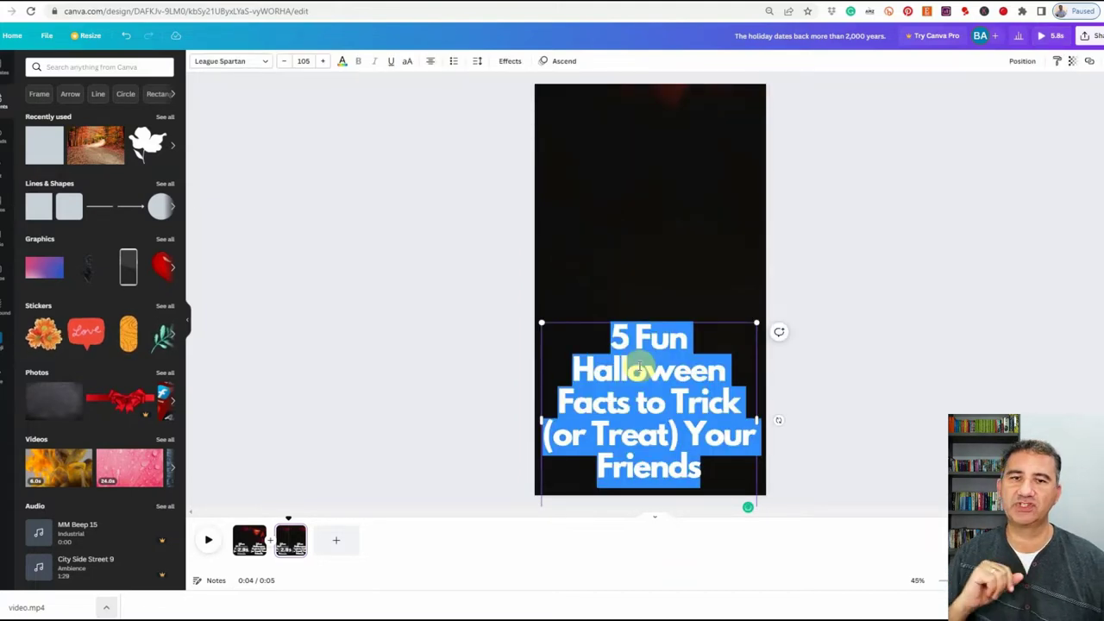
right_click(632, 360)
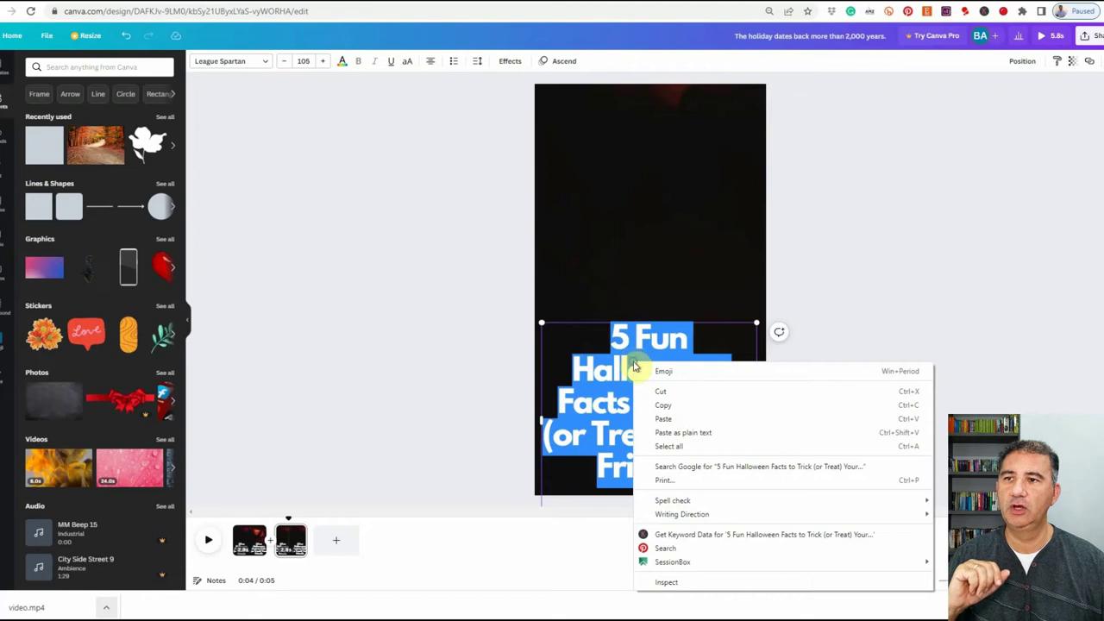
left_click(663, 420)
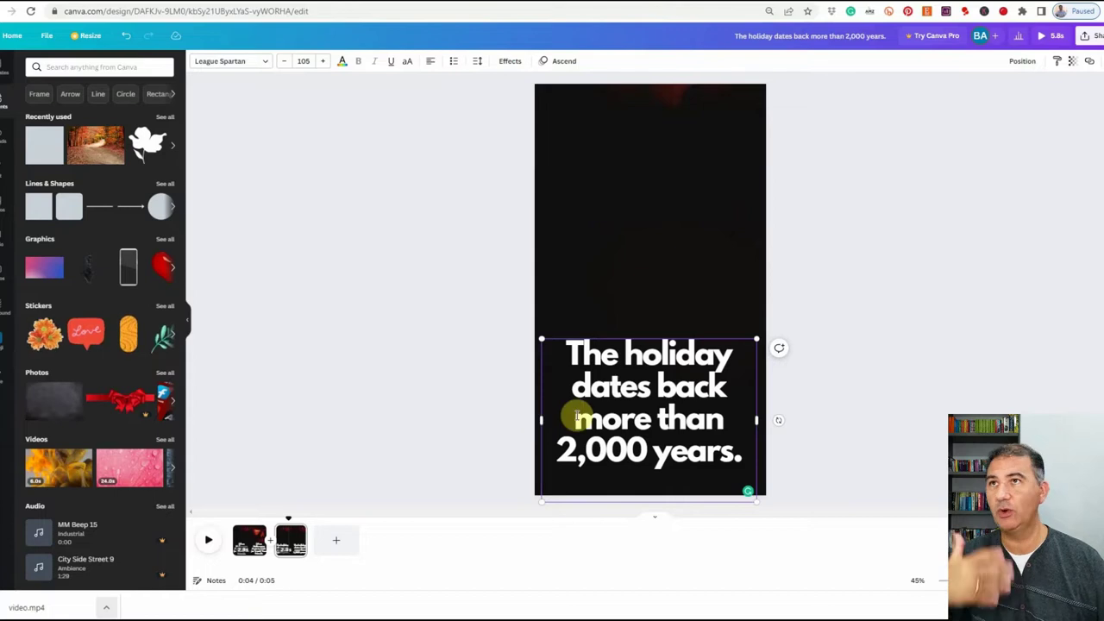
Switch to Pexels, dismiss the donation prompt, and filter the Halloween video results to the Vertical orientation.
left_click(652, 6)
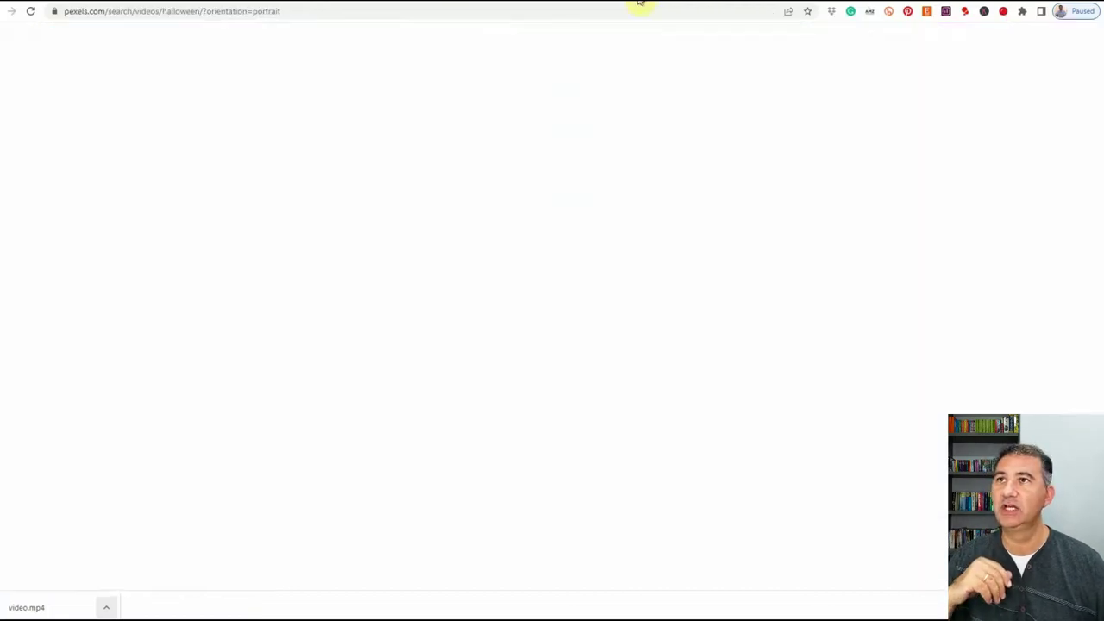
left_click(11, 11)
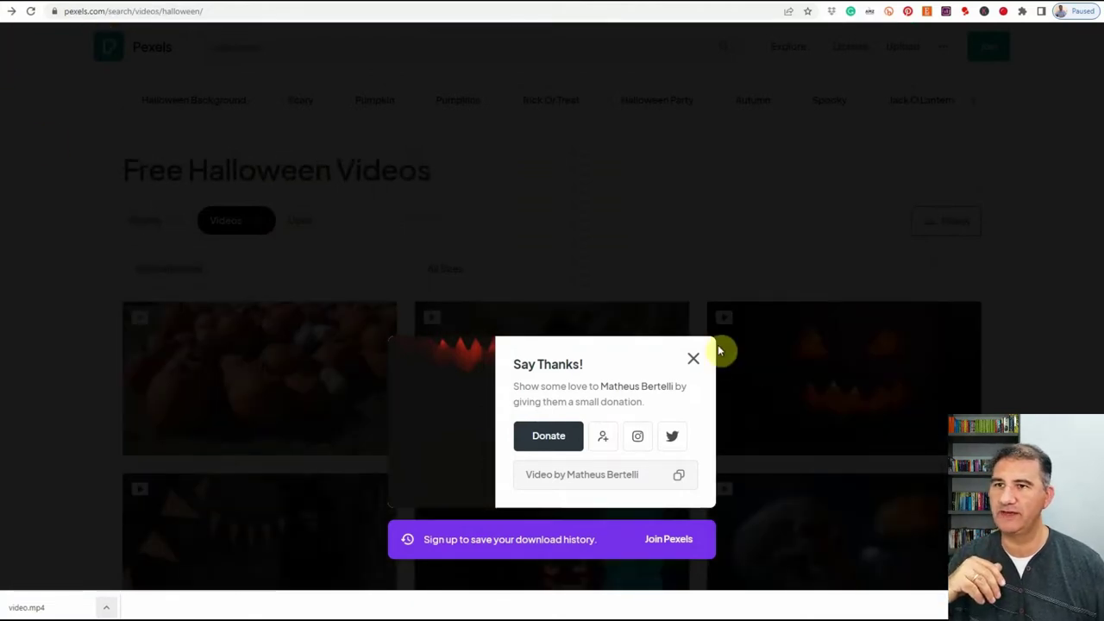
left_click(694, 358)
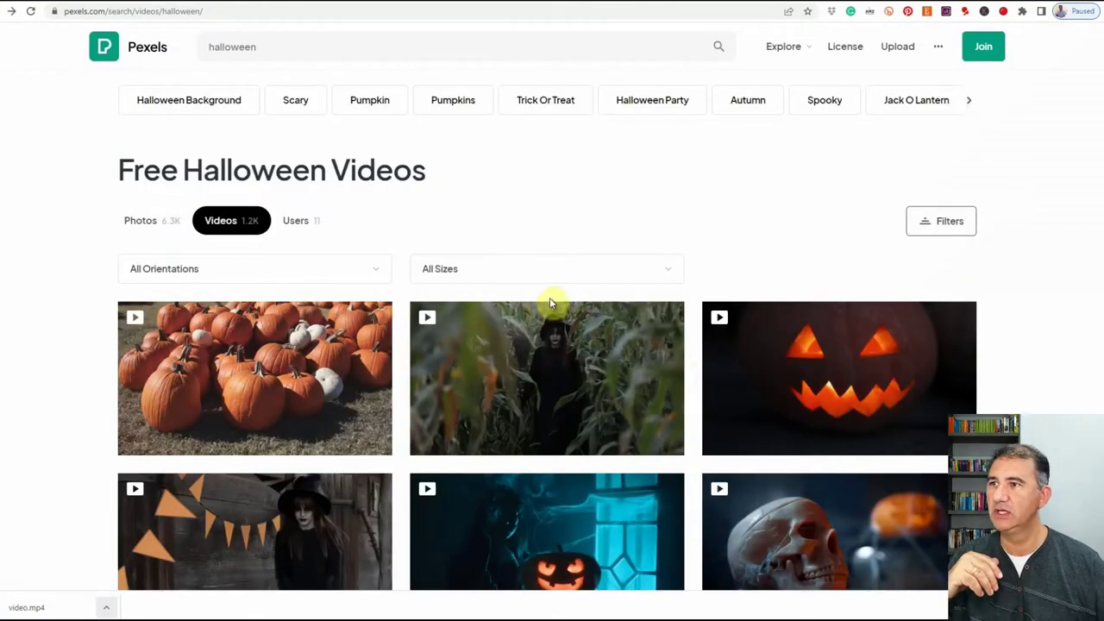
left_click(293, 268)
left_click(157, 363)
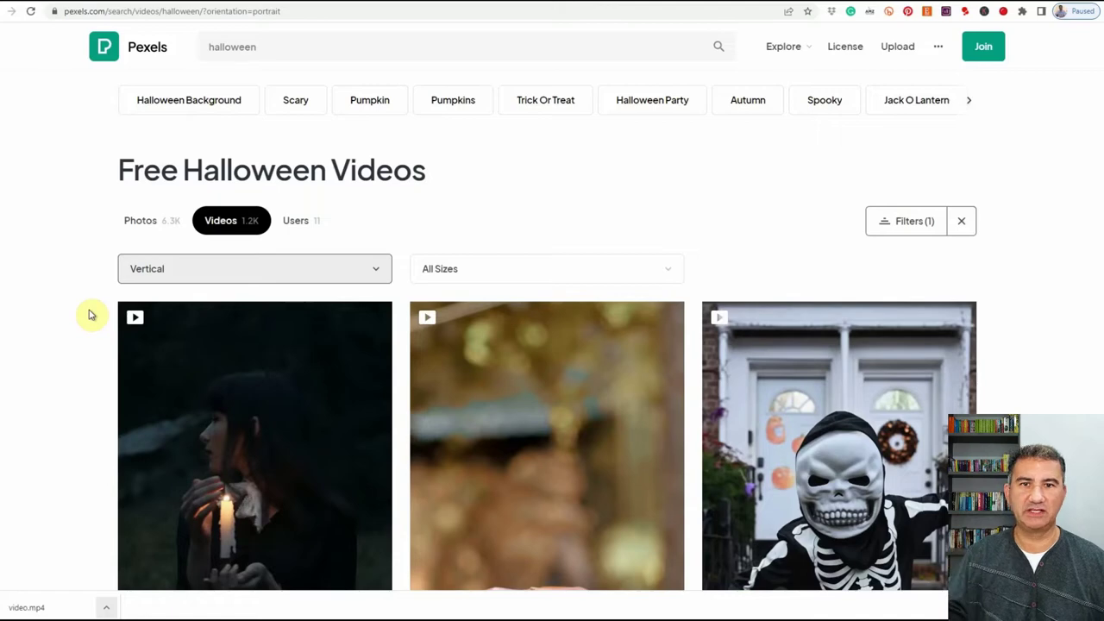
Download the vertical video of the woman in black holding a lit candle.
scroll(90, 315, "down", 3)
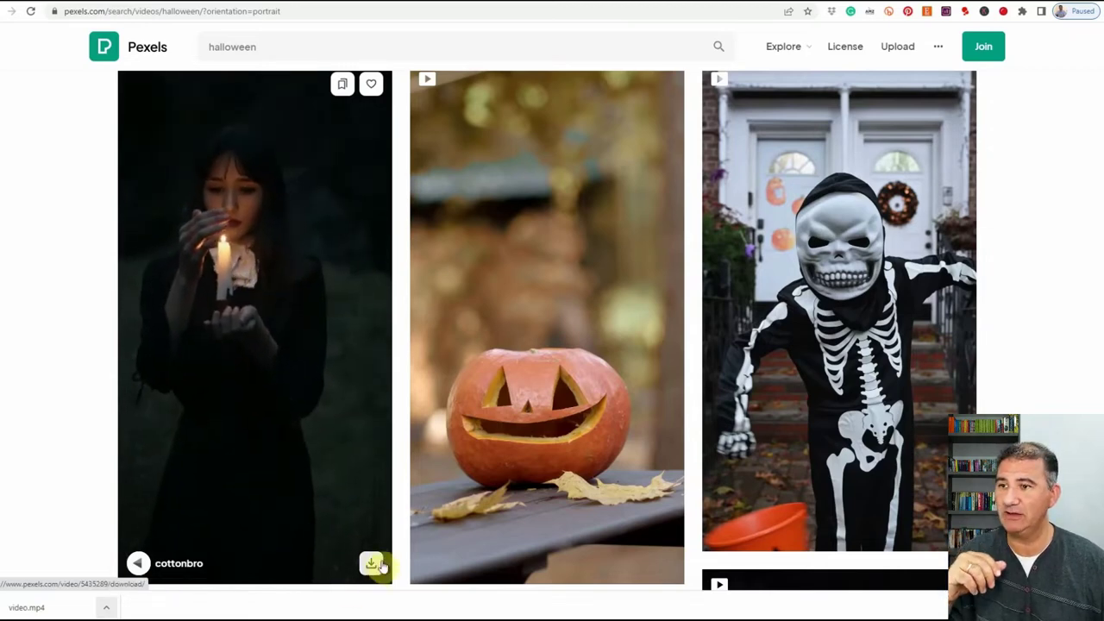
left_click(372, 563)
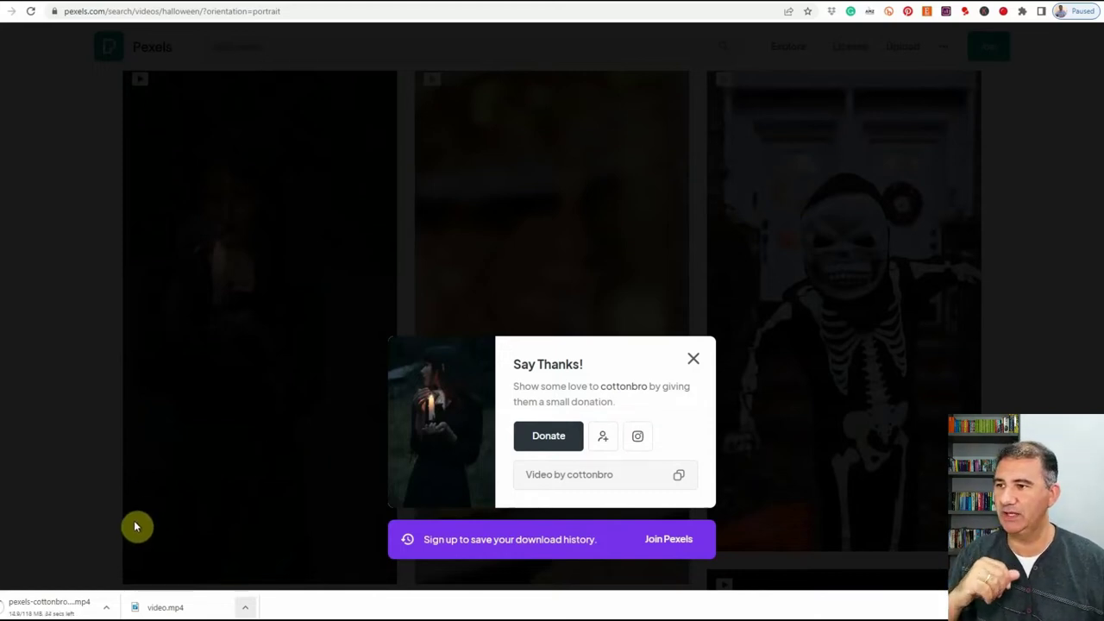
left_click(106, 609)
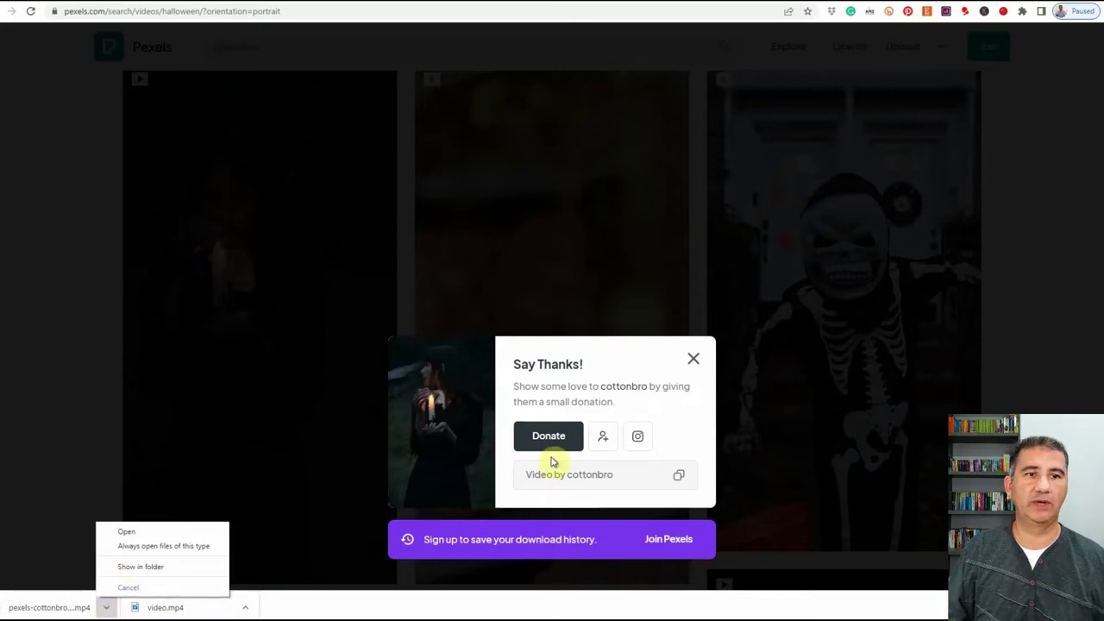
left_click(155, 586)
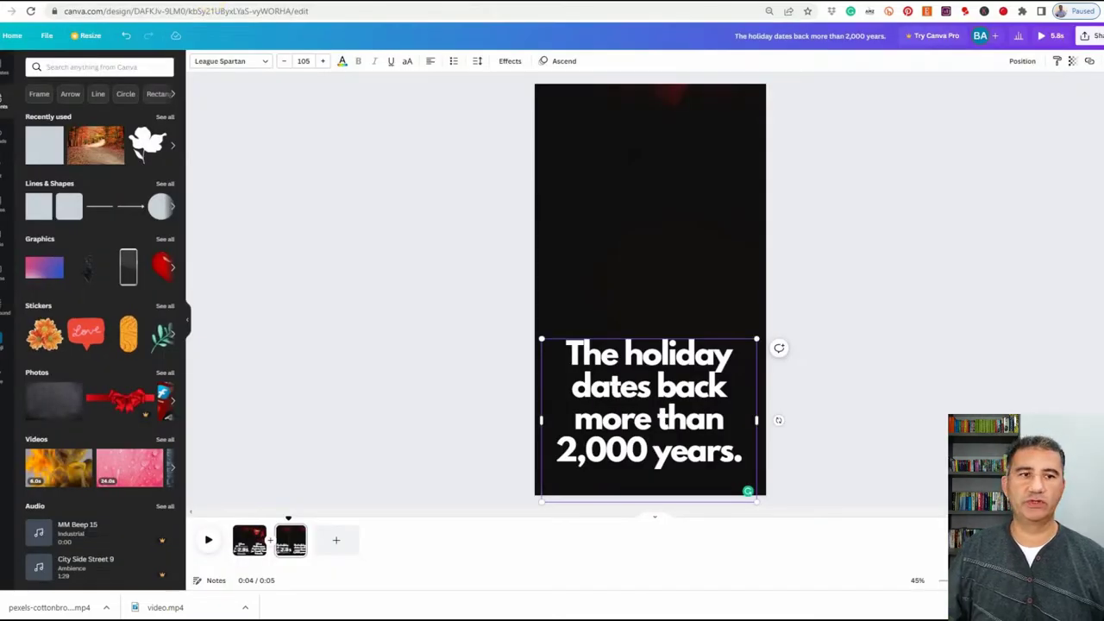
In Canva, delete the jack-o'-lantern background video from the second page.
left_click(664, 160)
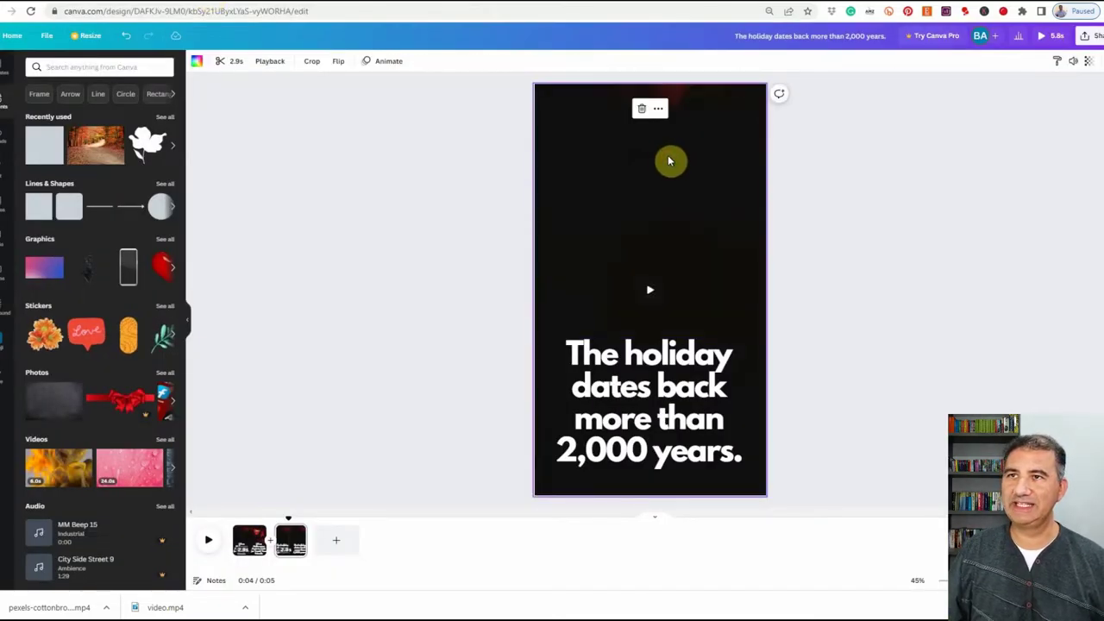
key("Delete")
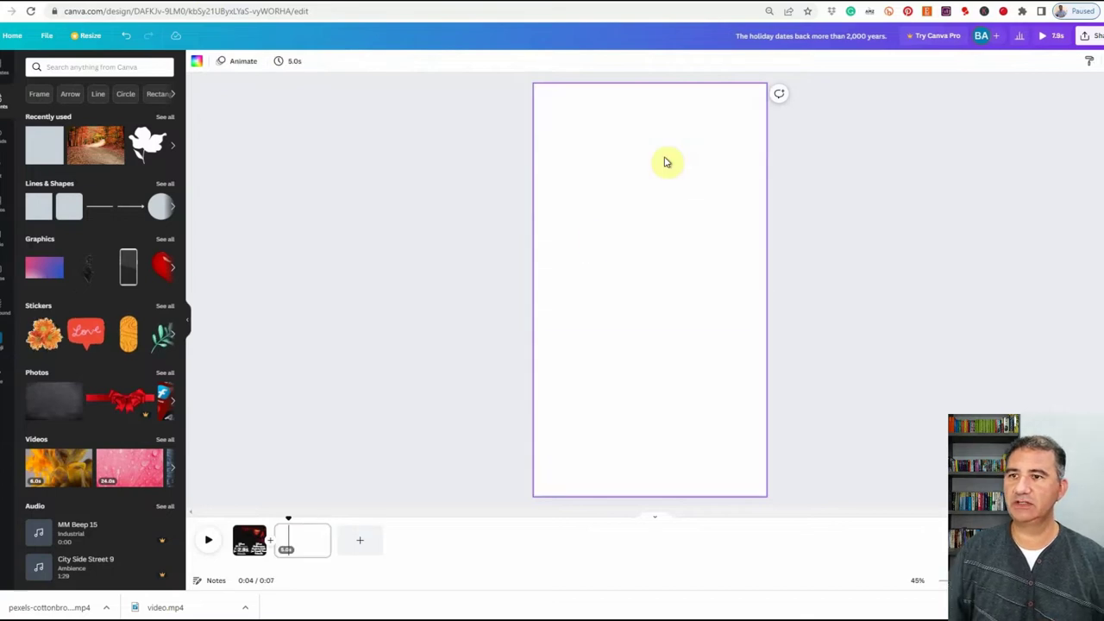
left_click(618, 410)
left_click(690, 282)
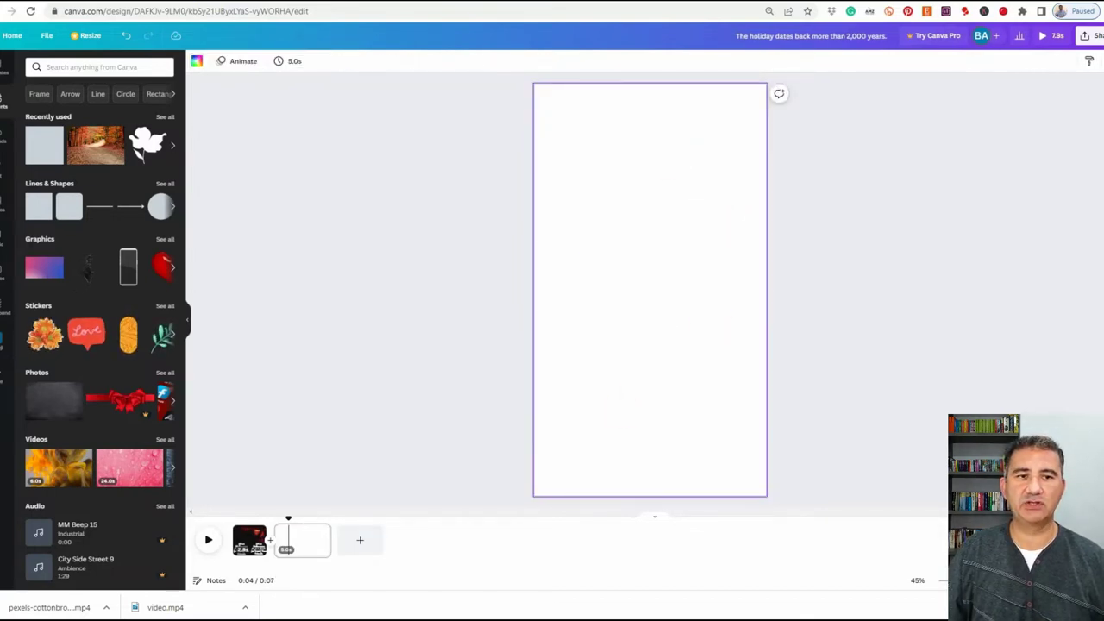
Add the downloaded candle video to the second page behind the text and enlarge it to fill the whole page.
left_click_drag(844, 166, 649, 212)
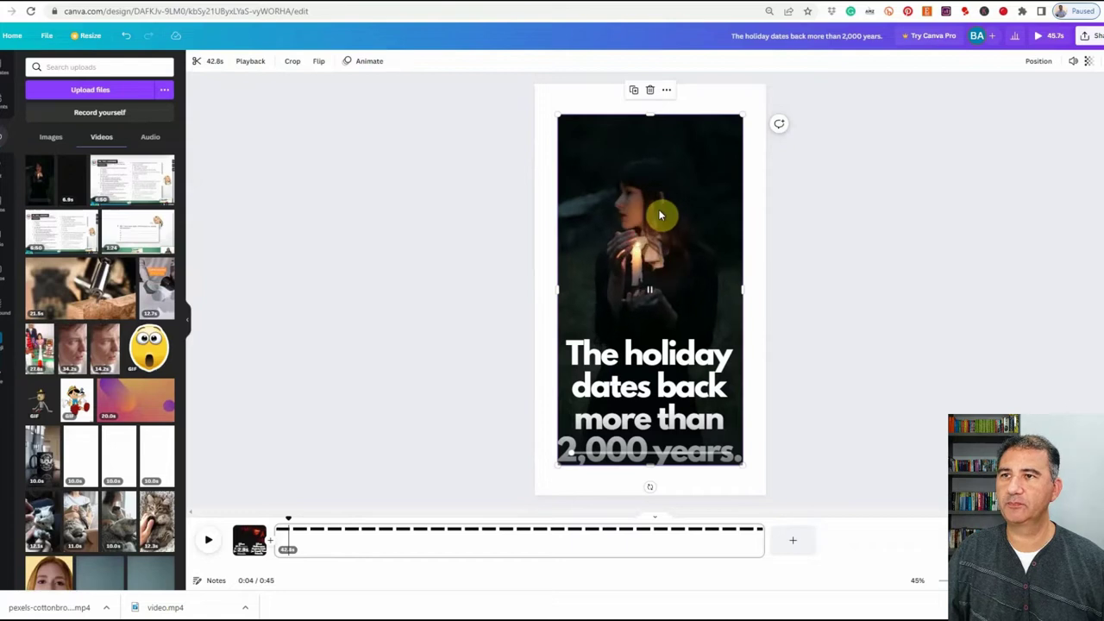
left_click_drag(644, 240, 623, 222)
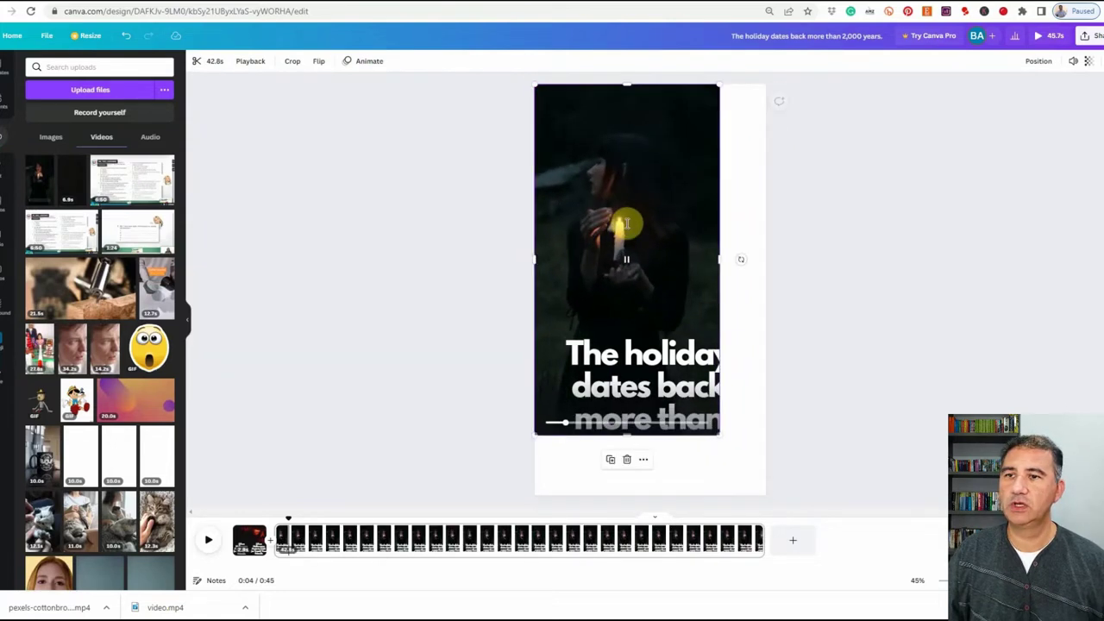
left_click_drag(719, 433, 788, 515)
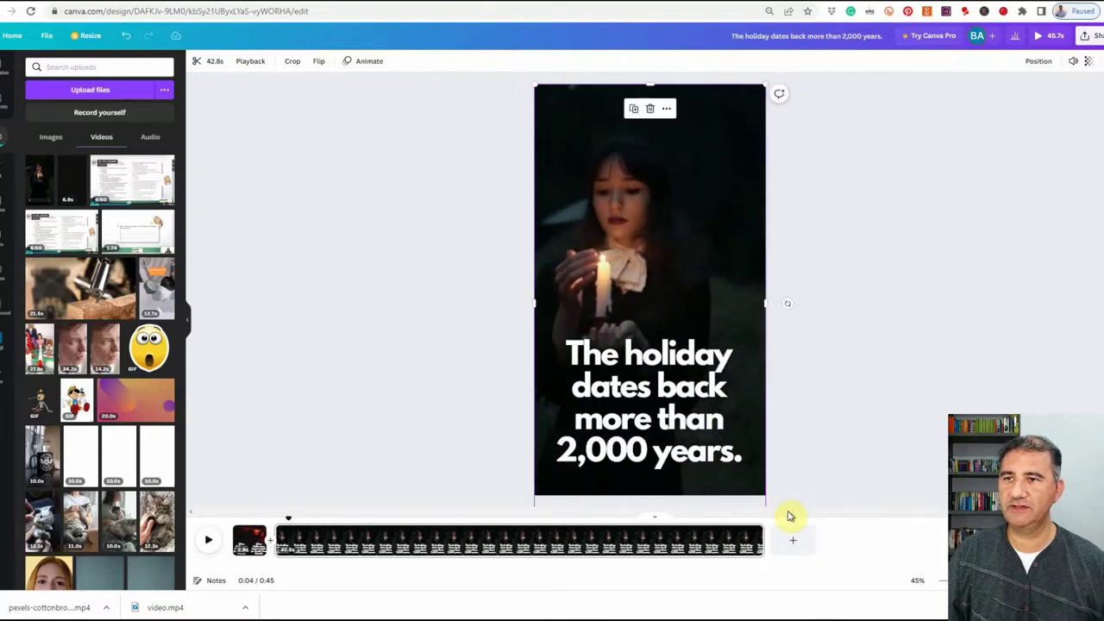
Change the second page's text animation from Ascend to Shift.
left_click(619, 397)
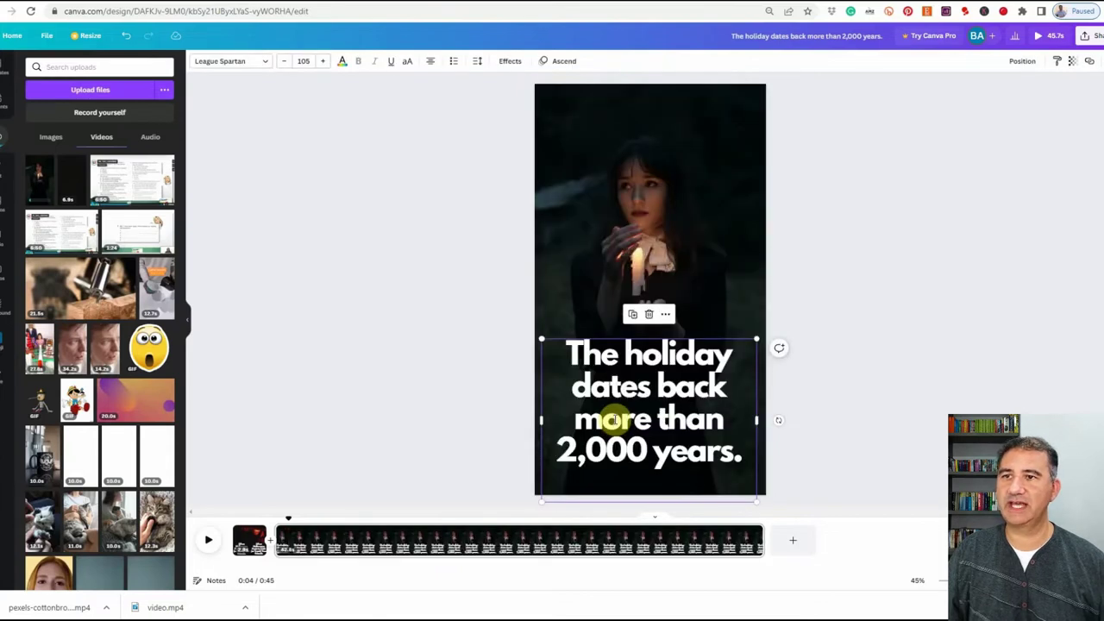
left_click(564, 62)
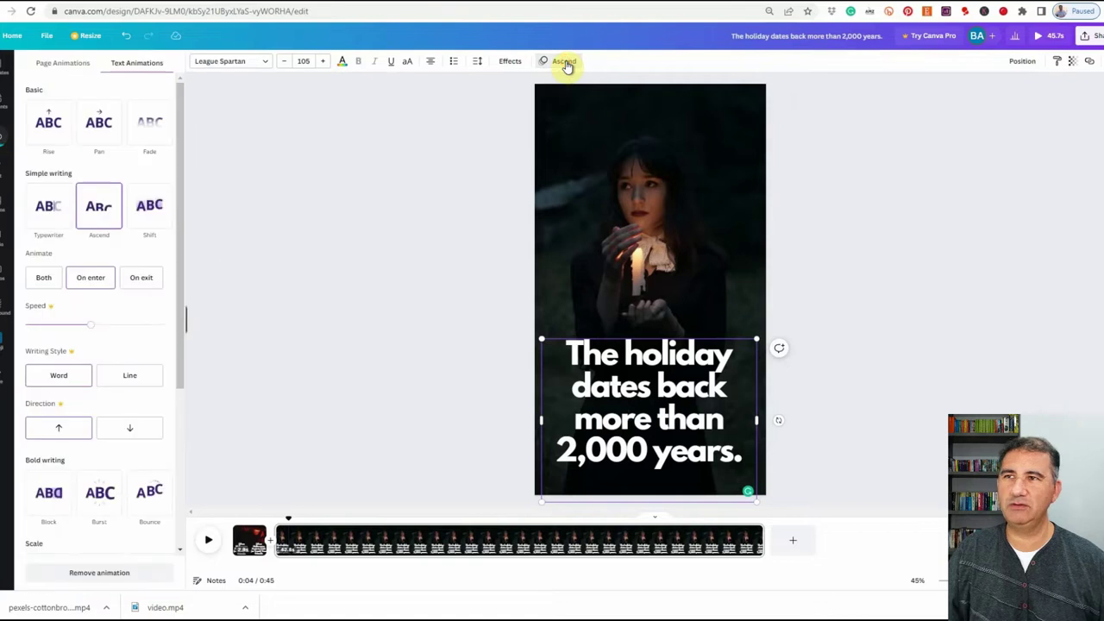
left_click(157, 208)
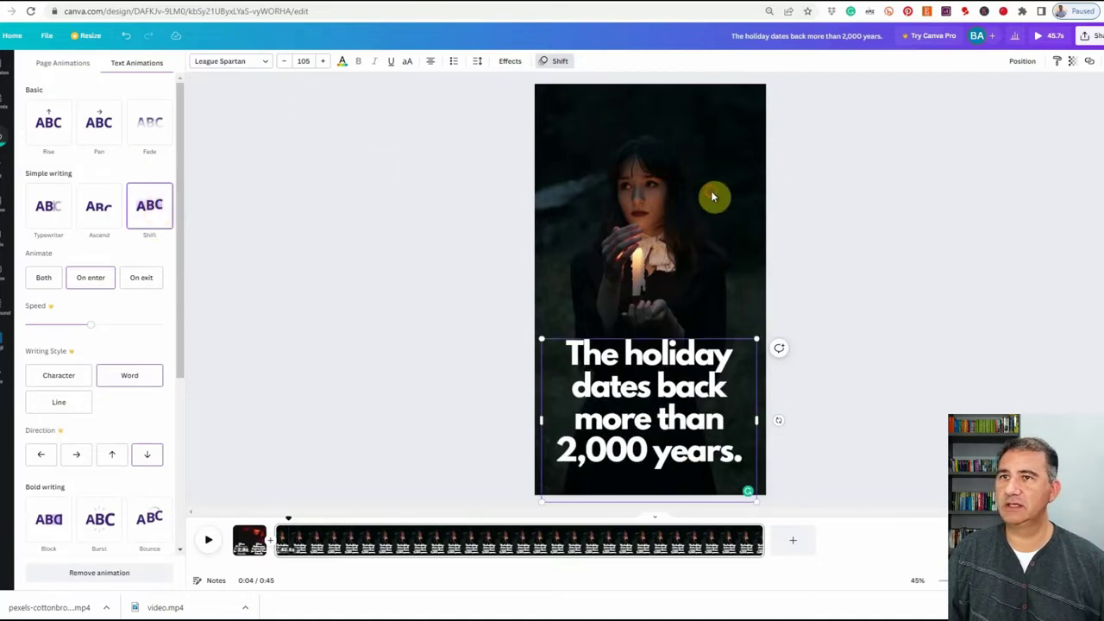
key("Escape")
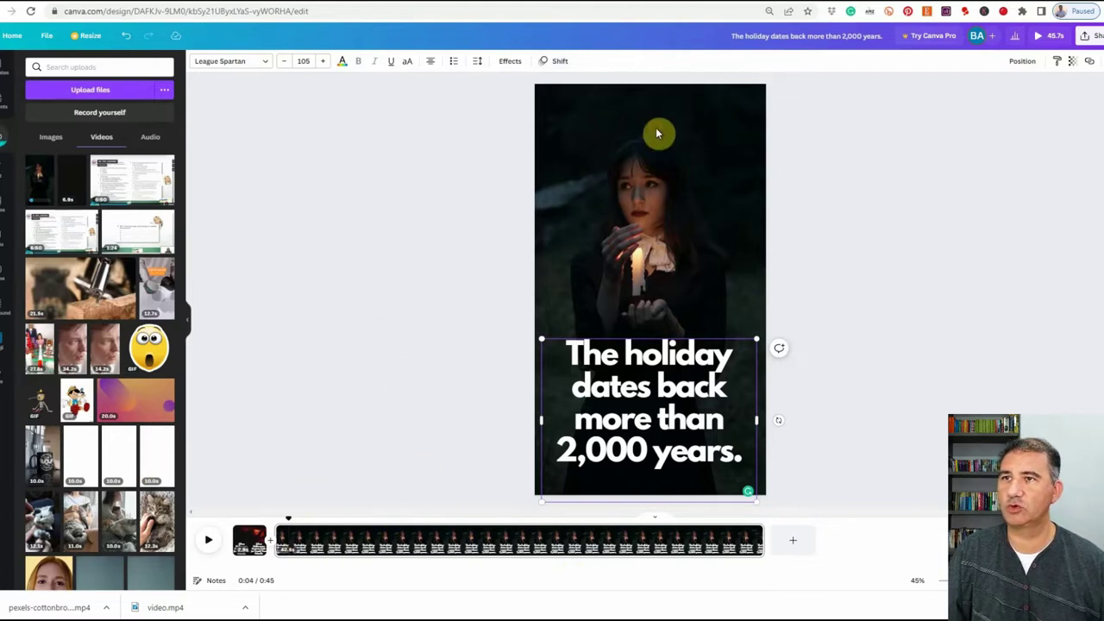
Trim the end of the candle video to a 3.5-second clip and duplicate the second page.
left_click(657, 161)
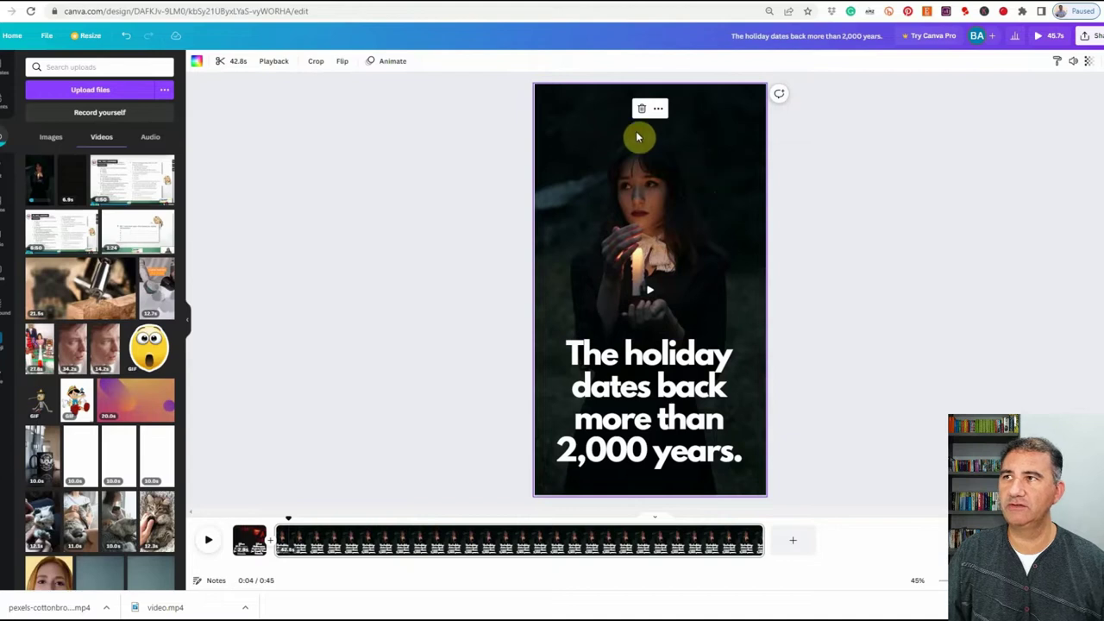
left_click(227, 65)
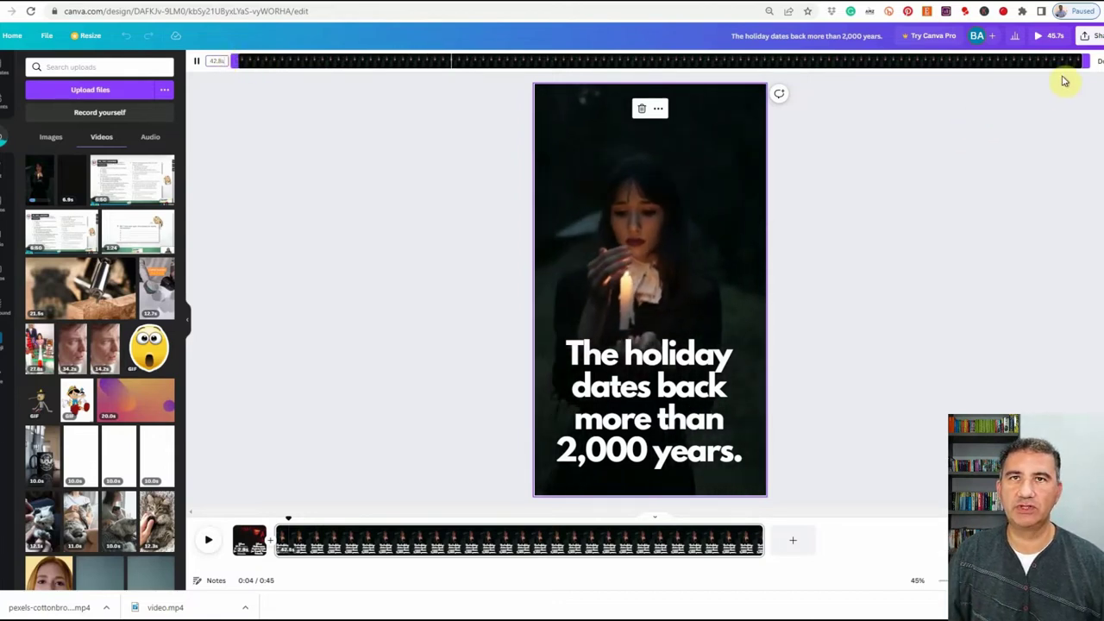
left_click_drag(1080, 65, 309, 44)
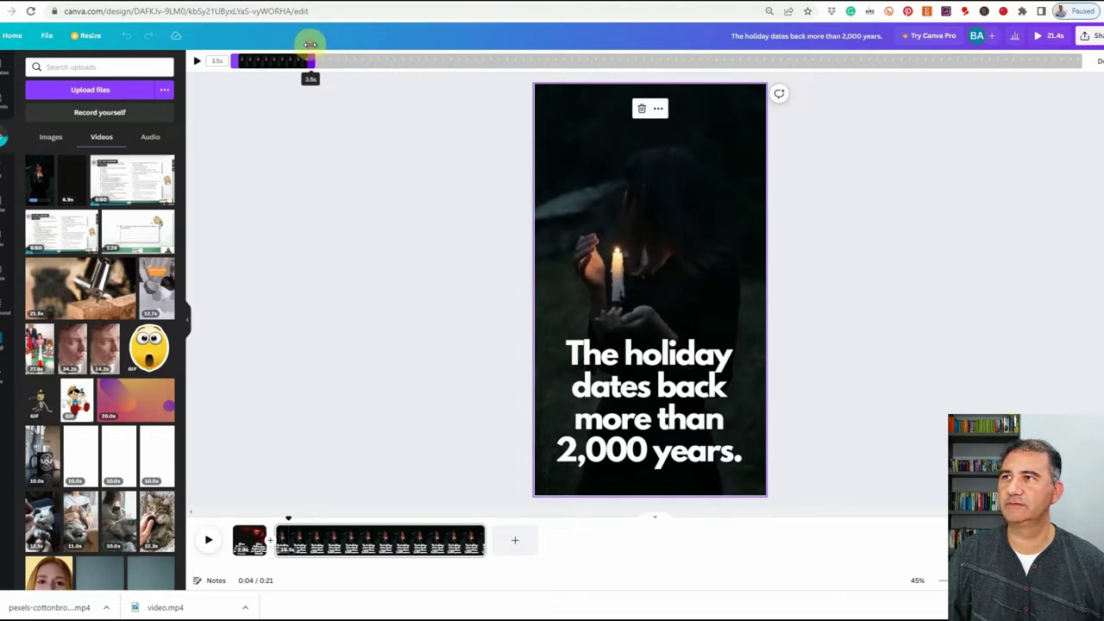
left_click_drag(311, 44, 313, 48)
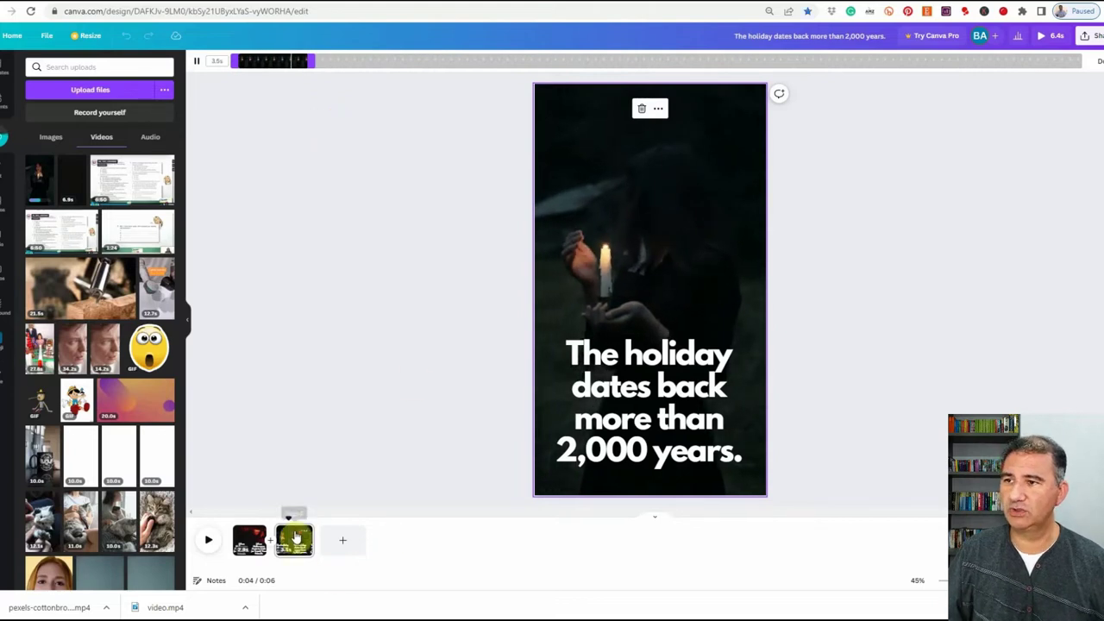
left_click(295, 538)
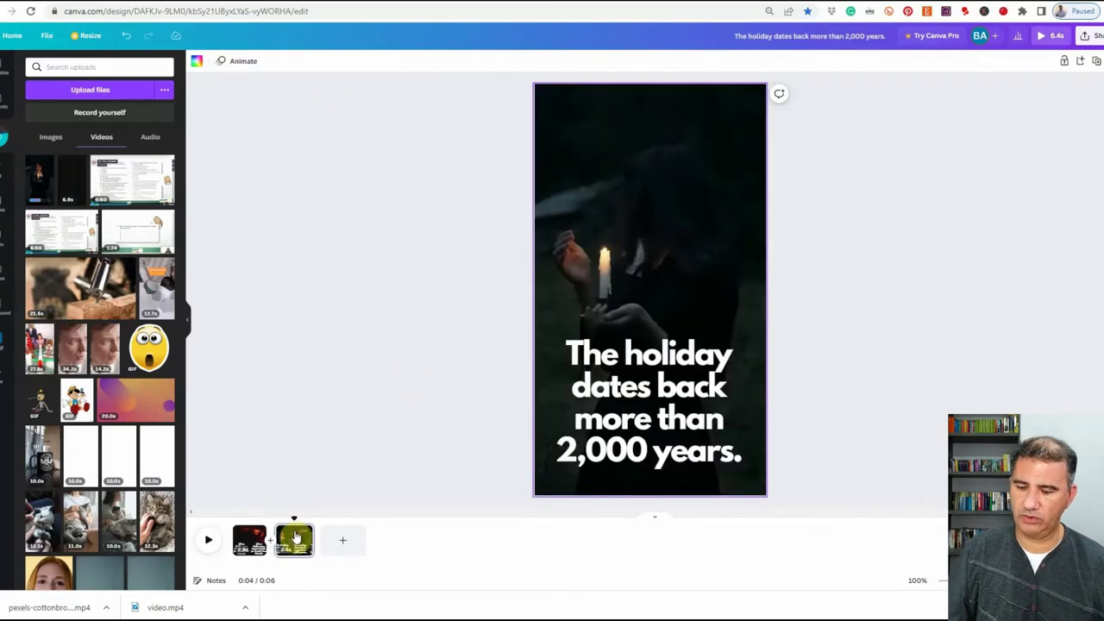
key("ctrl+Return")
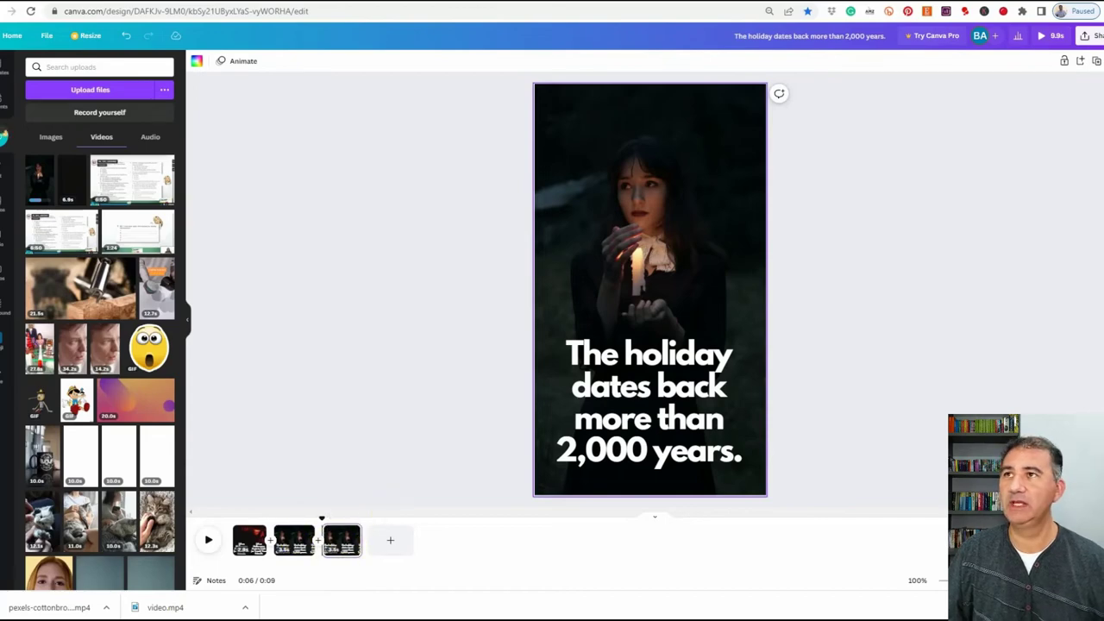
Copy the second fact's heading, "Trick-or-treating has existed since medieval times.", without its number from the Good Housekeeping article.
left_click(489, 6)
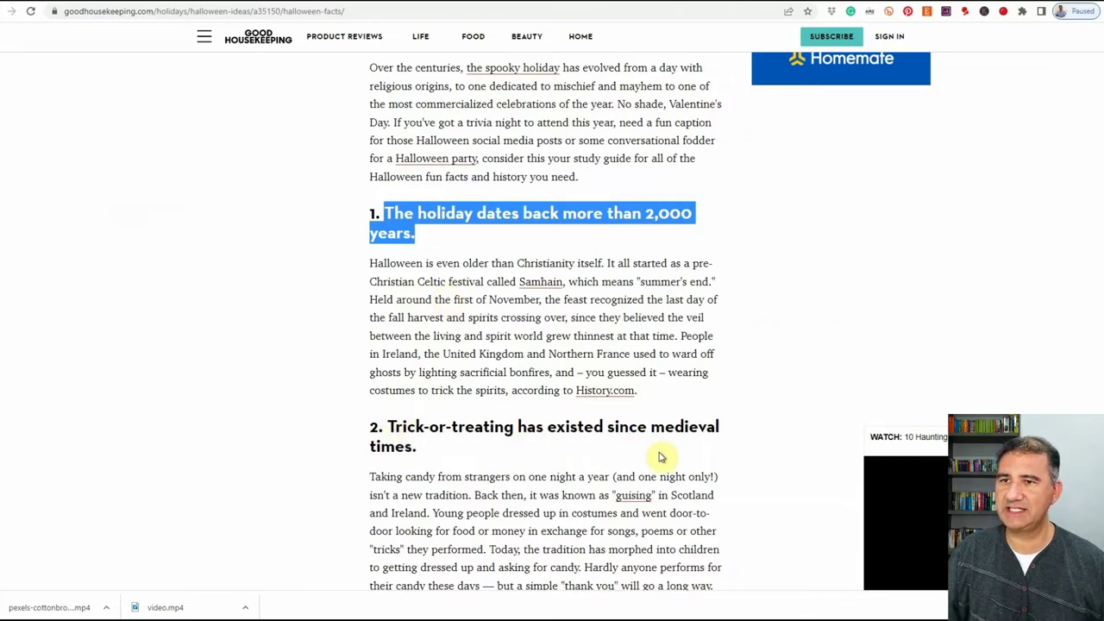
scroll(660, 457, "down", 2)
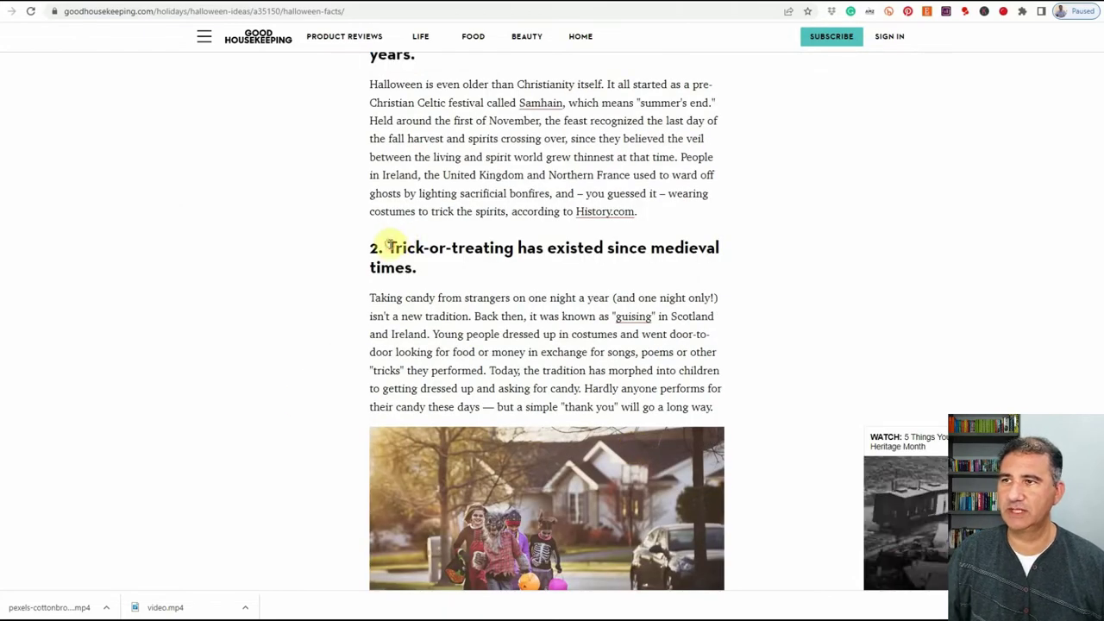
left_click_drag(389, 246, 417, 274)
key("ctrl+c")
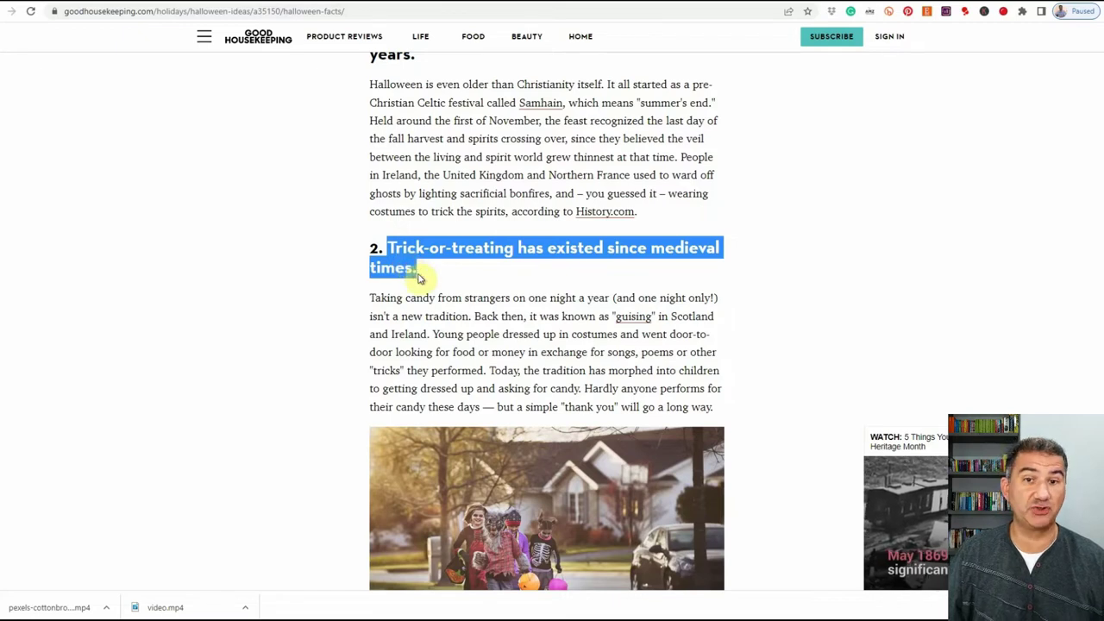
Replace the third Canva page's text with the article heading "Trick-or-treating has existed since medieval times.".
right_click(408, 254)
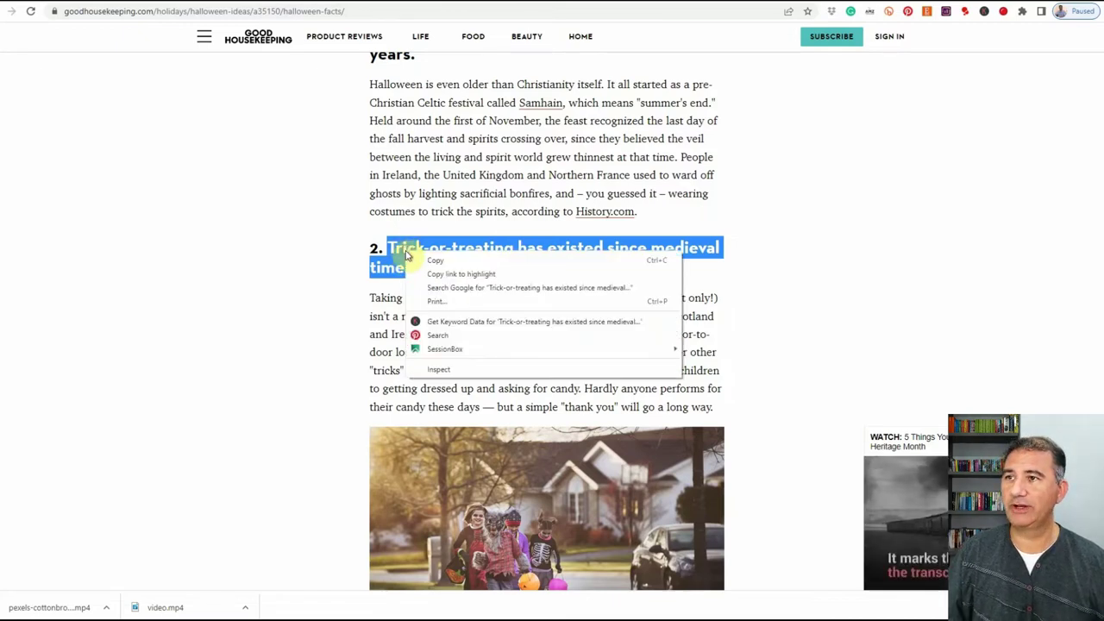
left_click(434, 260)
key("ctrl+Tab")
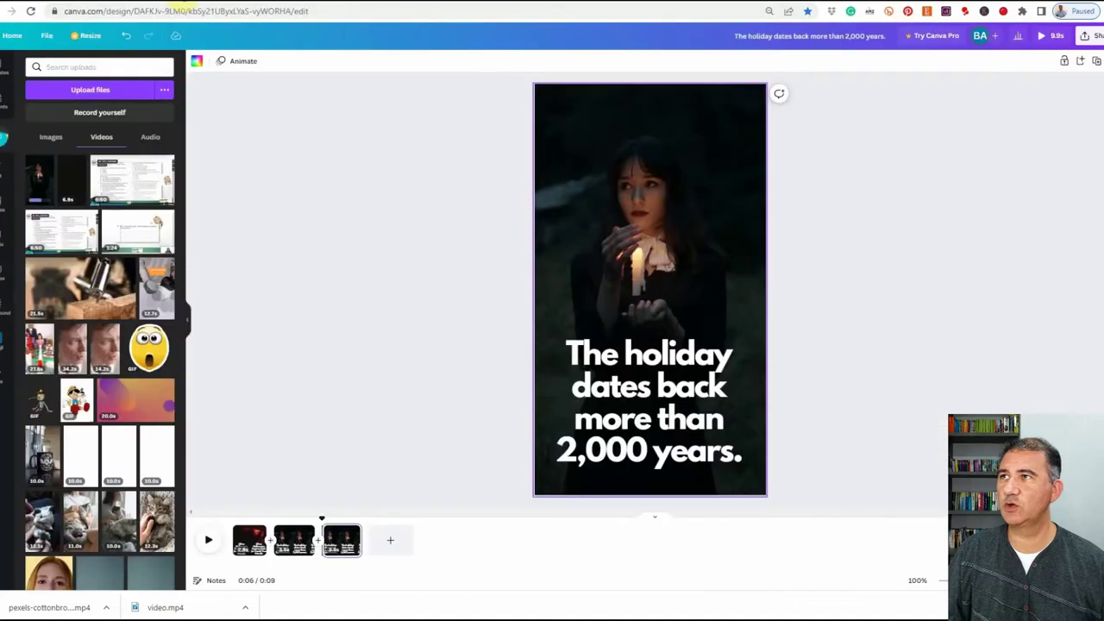
left_click(634, 386)
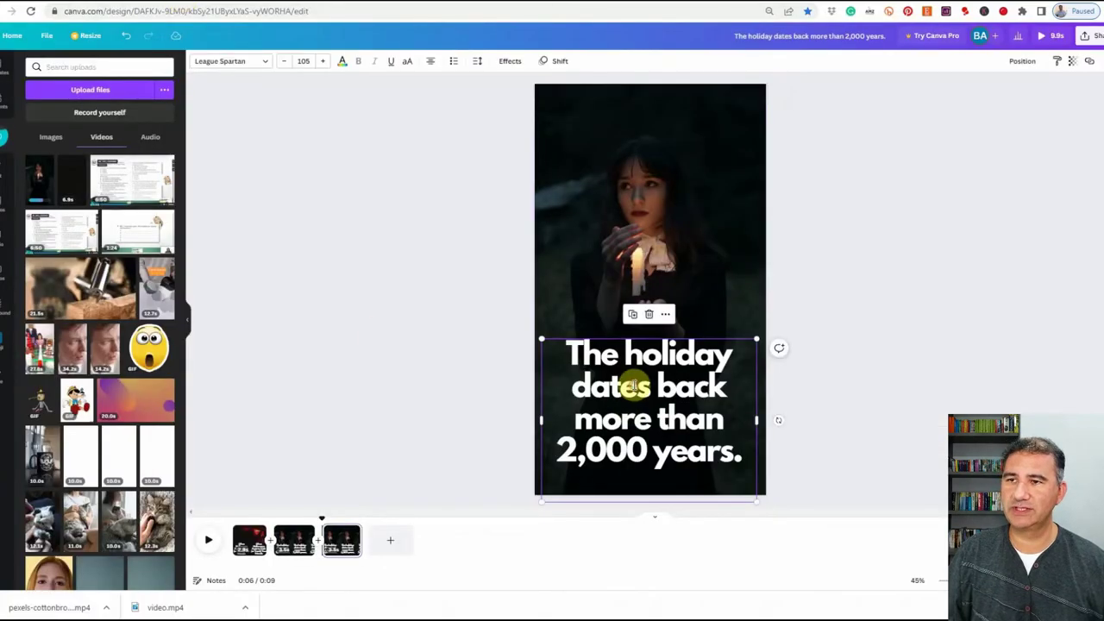
double_click(634, 386)
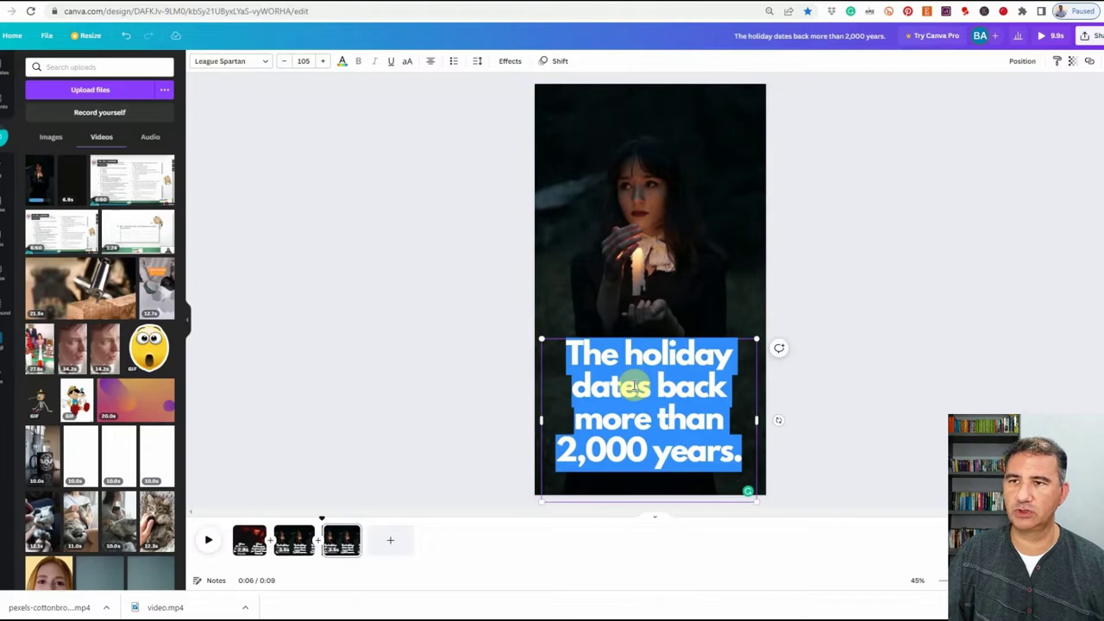
key("ctrl+v")
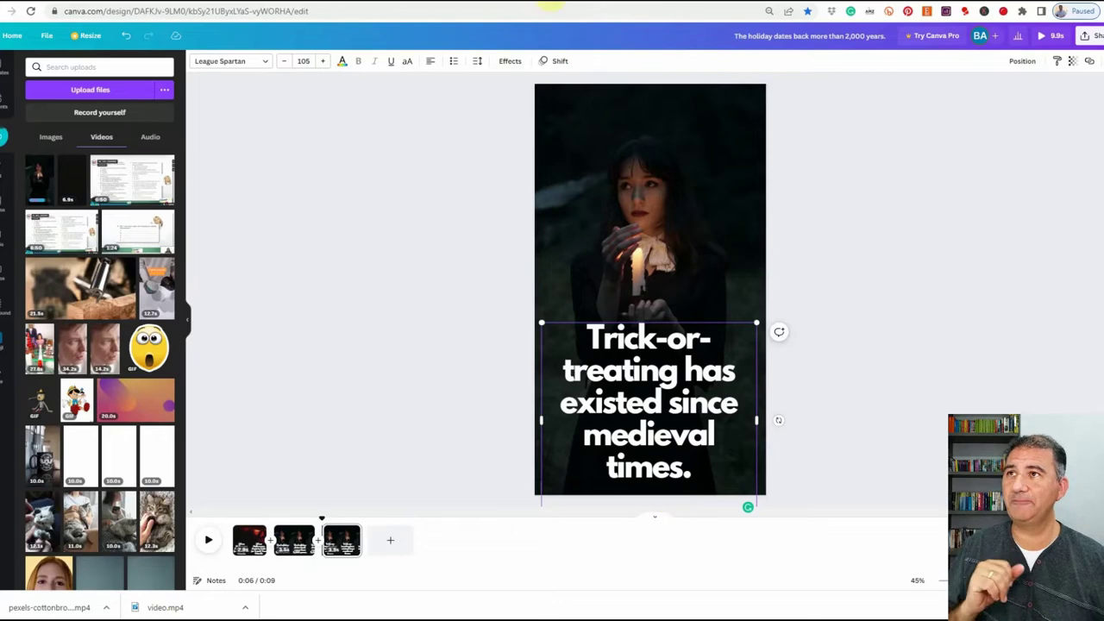
Download the Pexels video of the child in the skeleton costume and show the downloaded file in its folder.
key("ctrl+Tab")
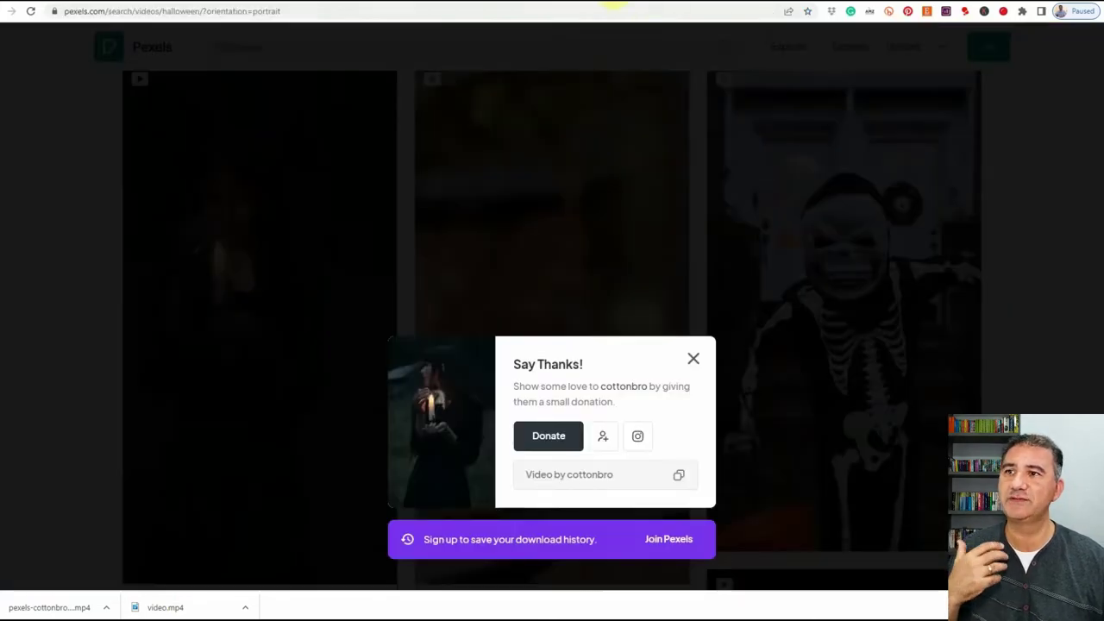
left_click(691, 359)
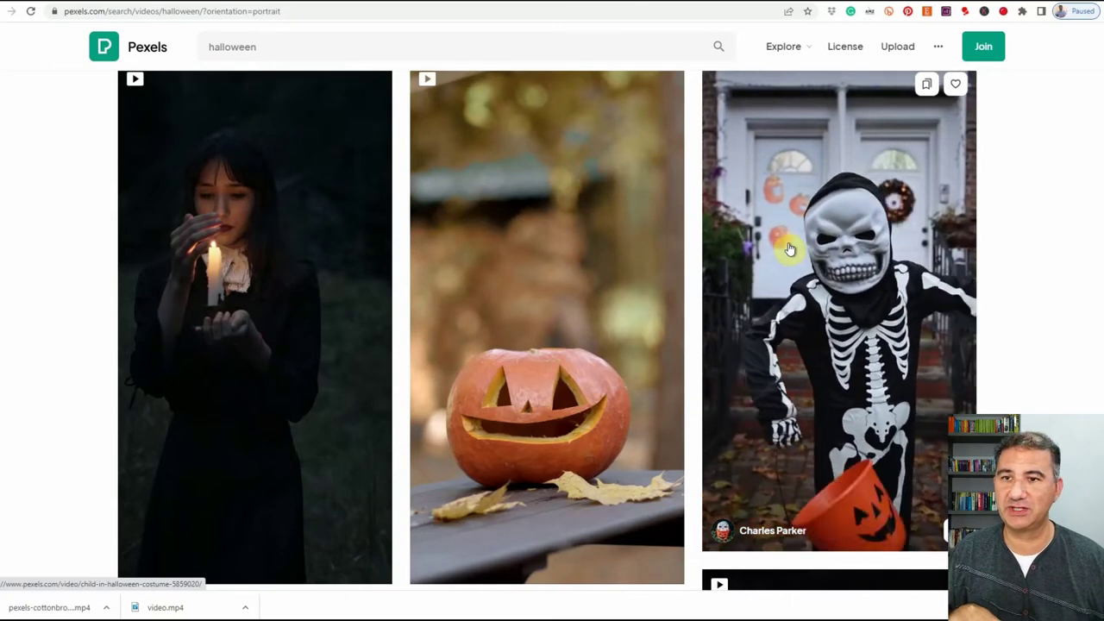
left_click(940, 519)
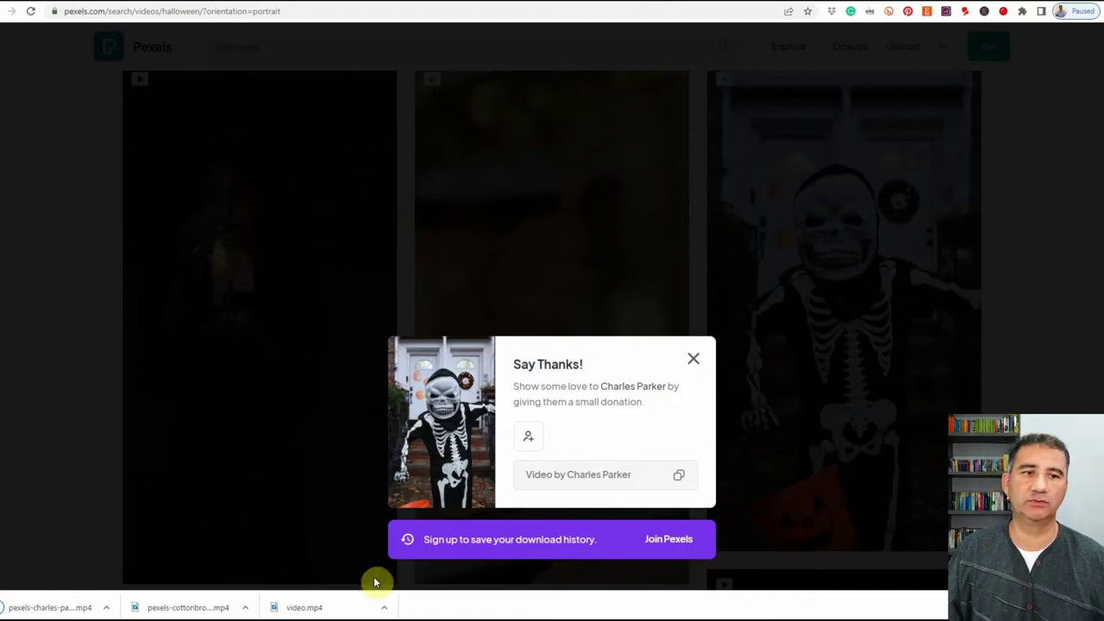
left_click(106, 608)
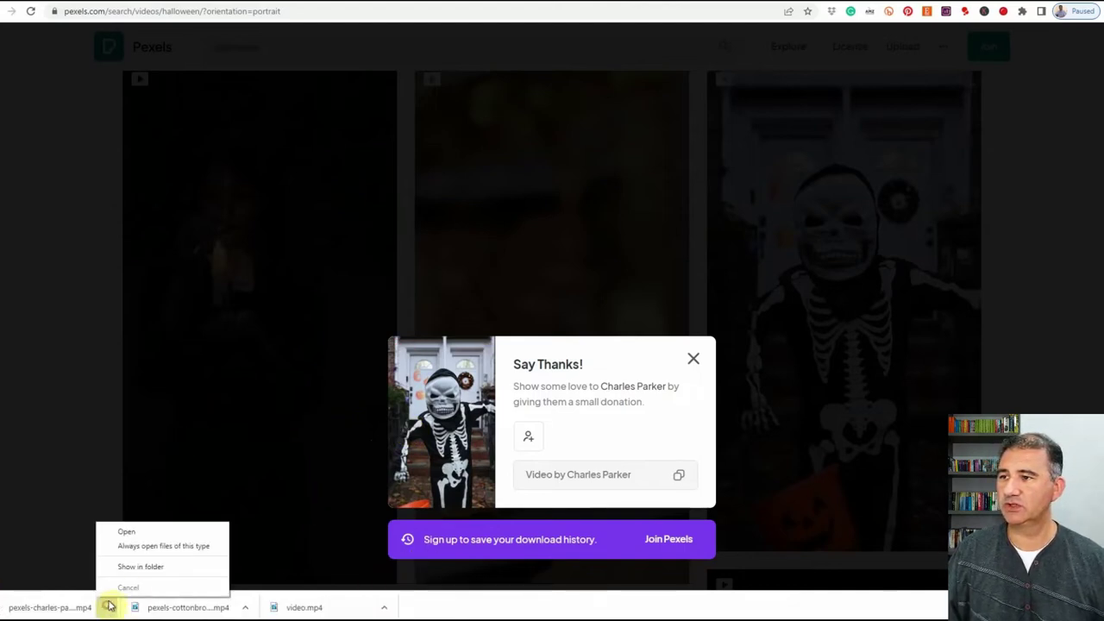
left_click(147, 567)
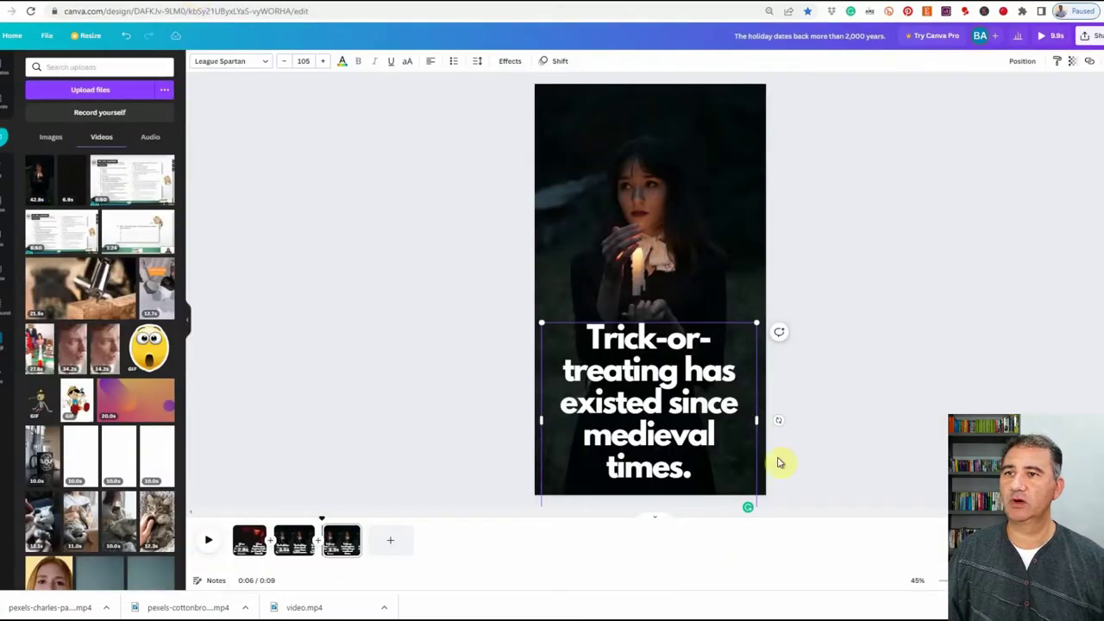
Replace the third page's candle video with the downloaded skeleton costume video, enlarged to fill the page behind the text.
left_click(655, 141)
key("Delete")
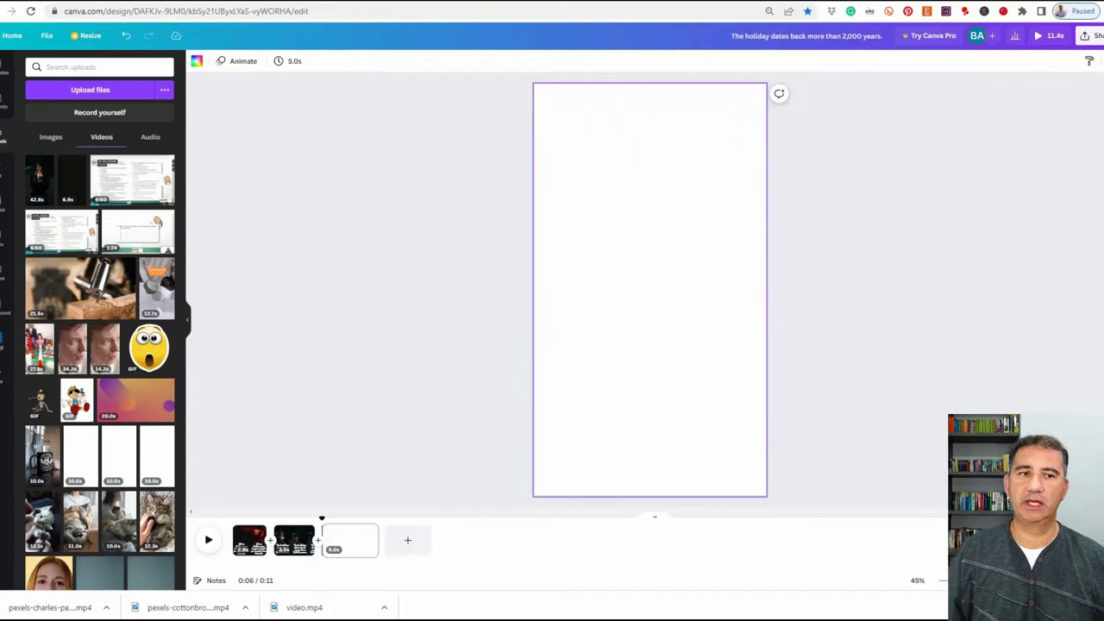
left_click_drag(929, 238, 665, 198)
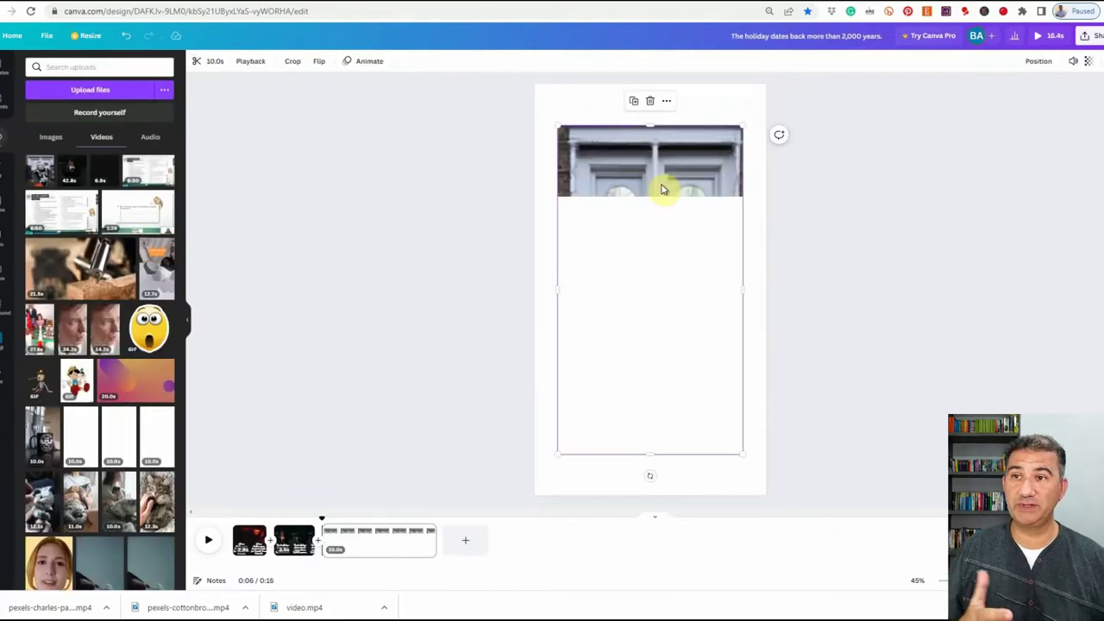
left_click_drag(636, 168, 601, 119)
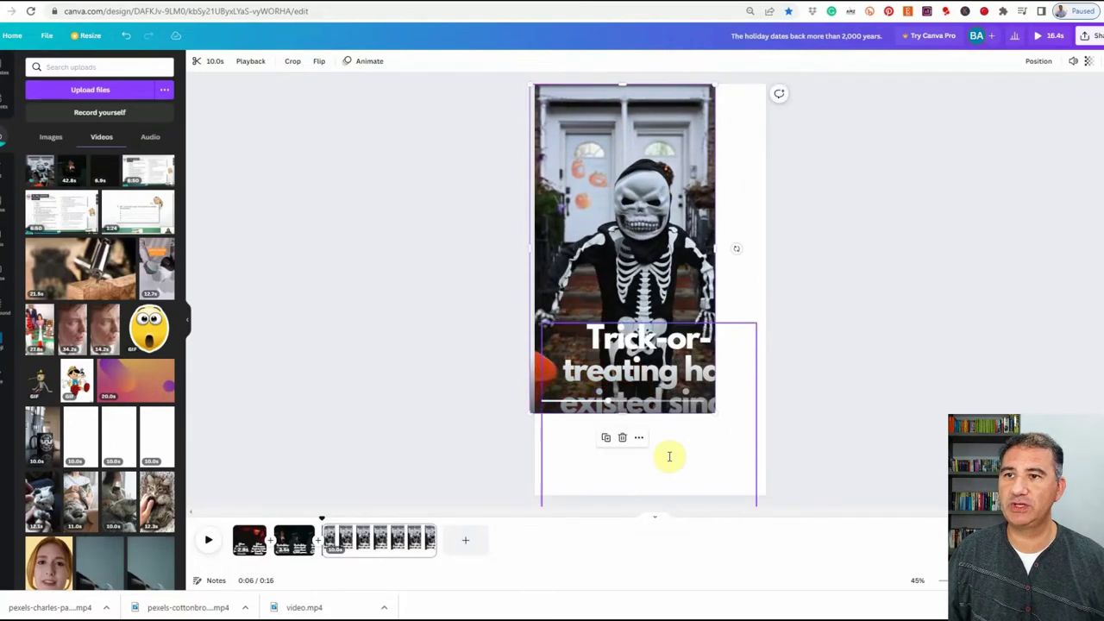
left_click_drag(716, 413, 739, 520)
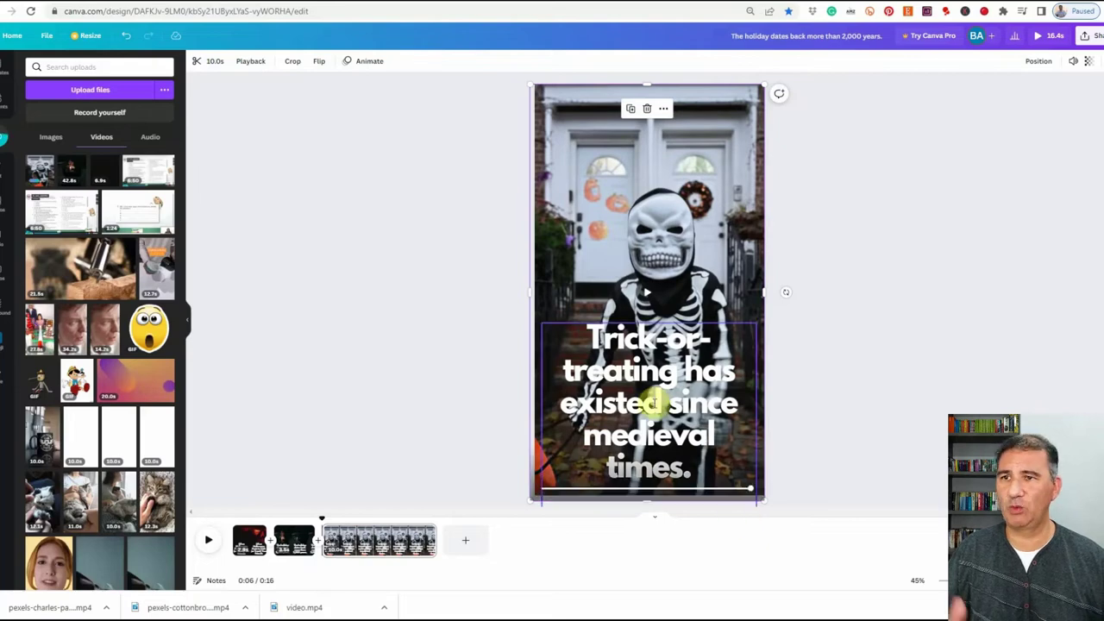
Reduce the third page's text to size 93 and move it down to the lower edge of the page.
left_click(653, 403)
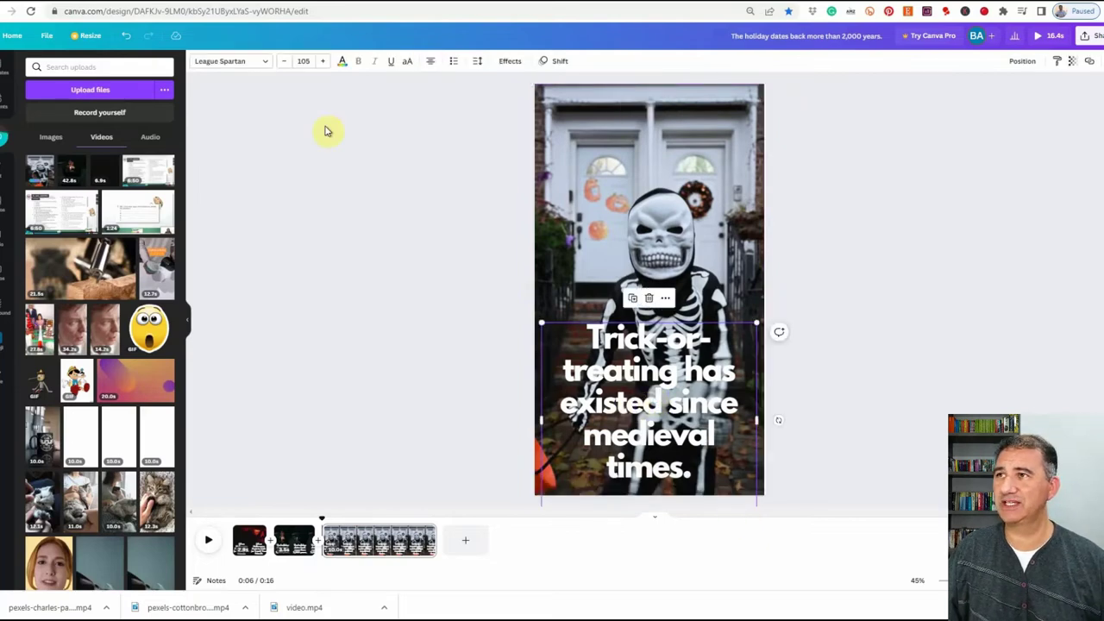
left_click(284, 61)
left_click(283, 61)
left_click(283, 61)
left_click(284, 61)
left_click(284, 61)
left_click(284, 61)
left_click(284, 61)
left_click(284, 61)
left_click(284, 61)
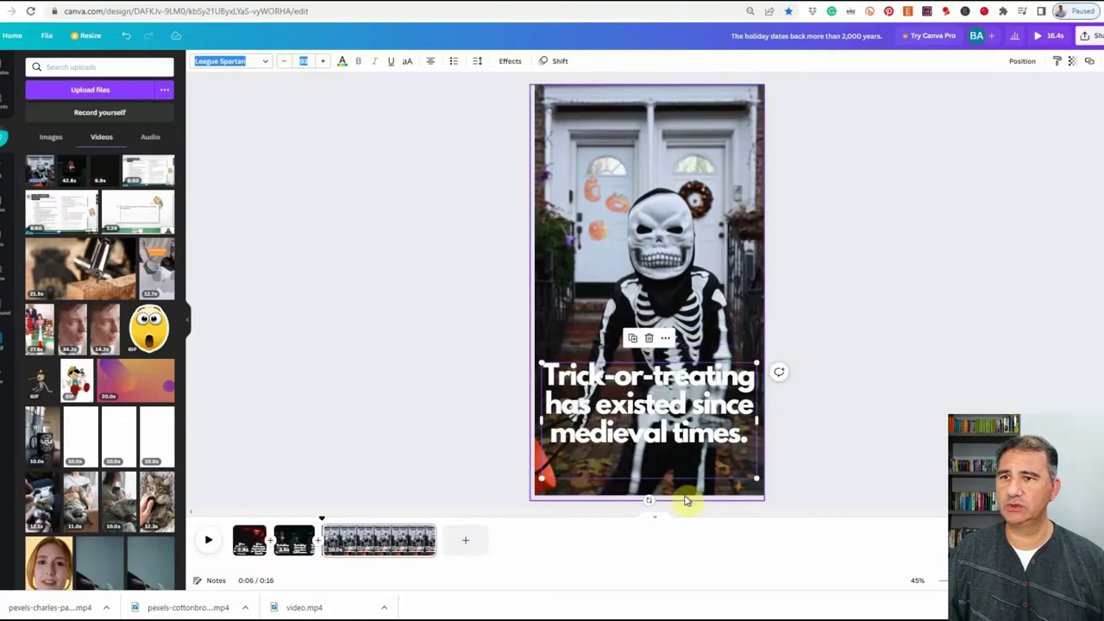
left_click_drag(660, 405, 662, 441)
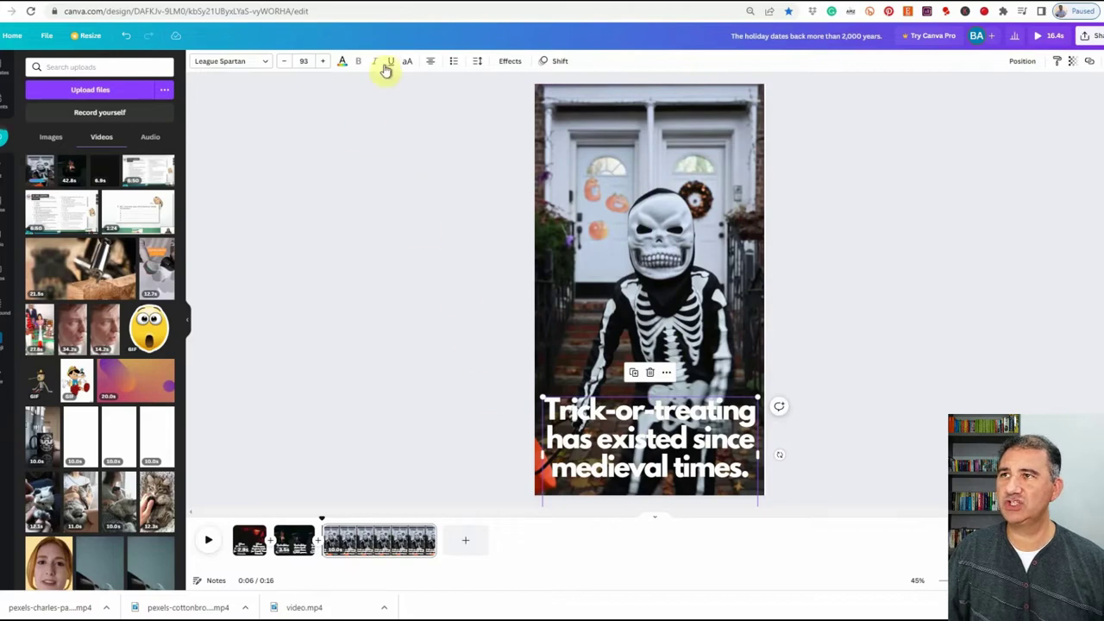
Try red on the trick-or-treating text and settle on yellow from the default colors.
left_click(344, 62)
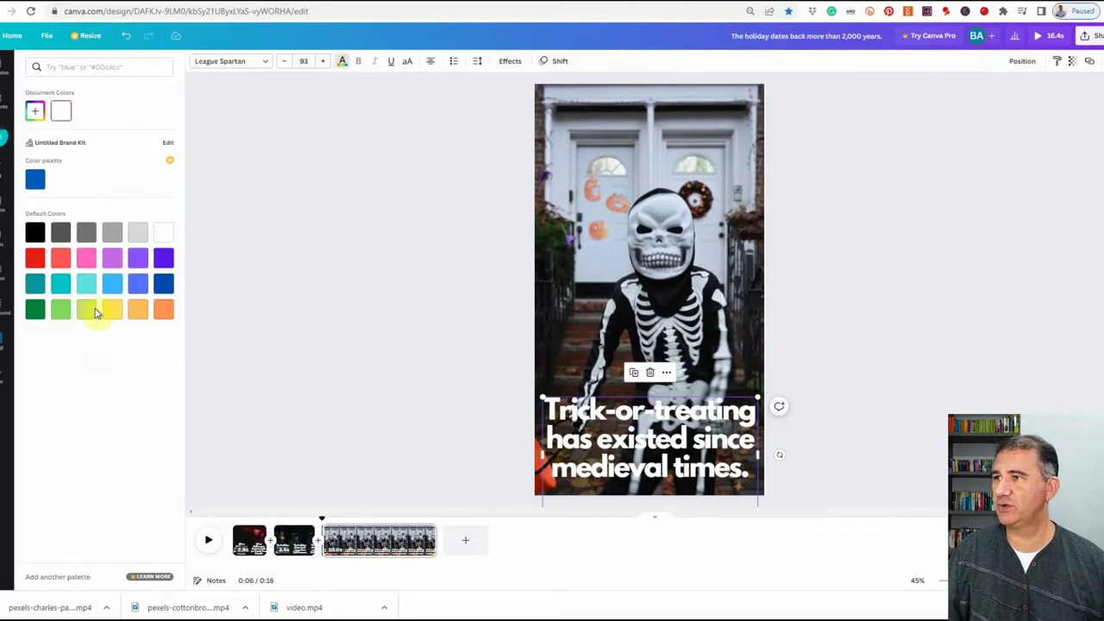
left_click(34, 259)
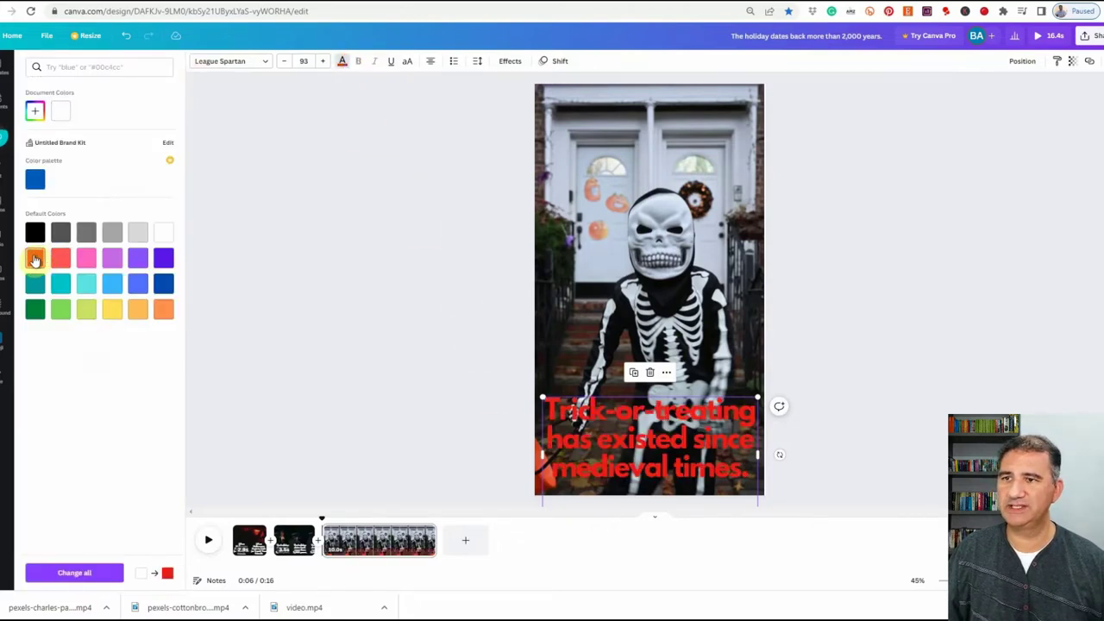
left_click(112, 310)
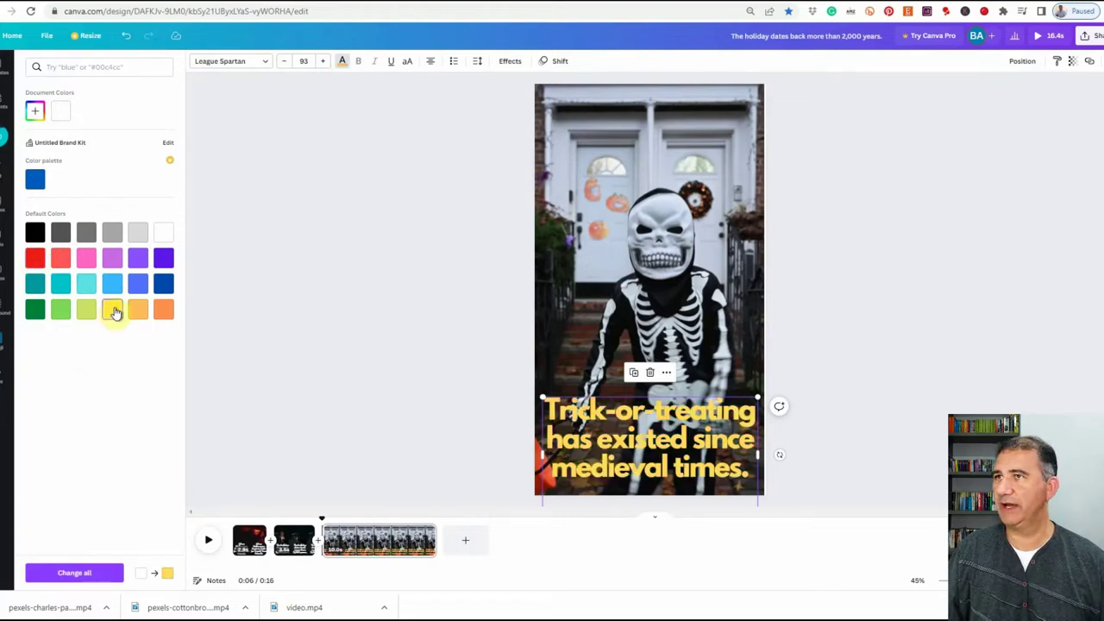
left_click(339, 95)
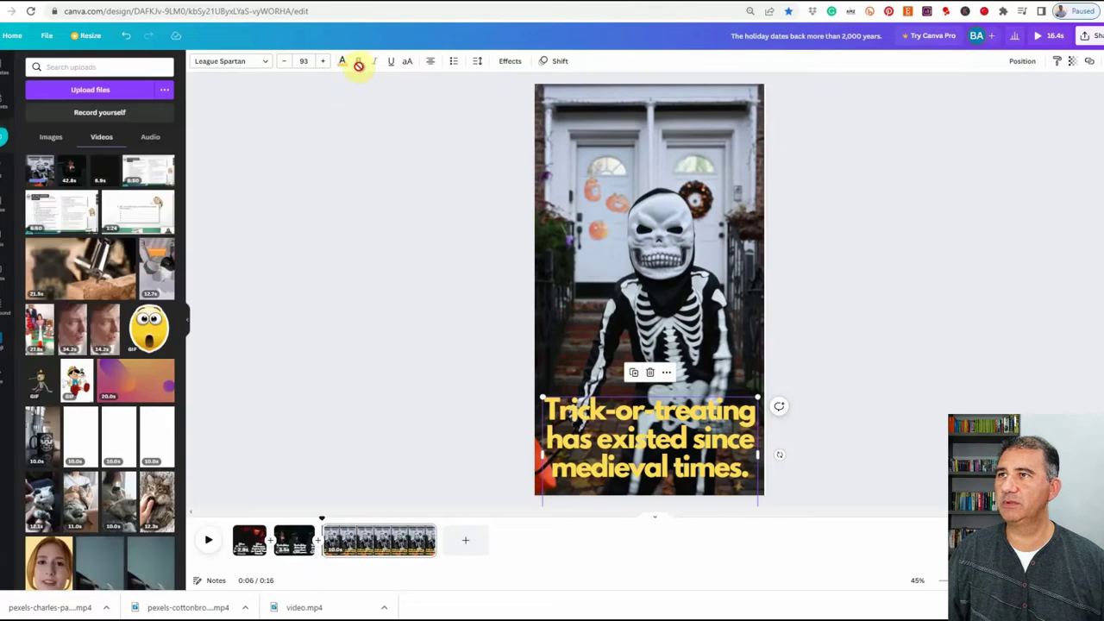
Give the trick-or-treating text a Shadow effect in black and change its animation to Rise.
left_click(510, 61)
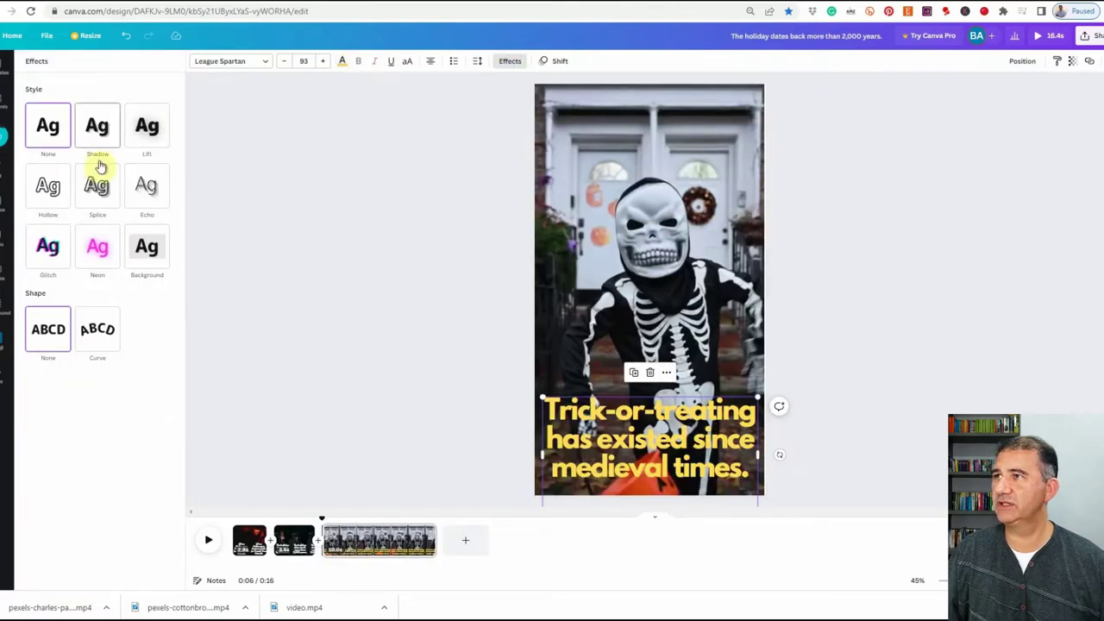
left_click(103, 133)
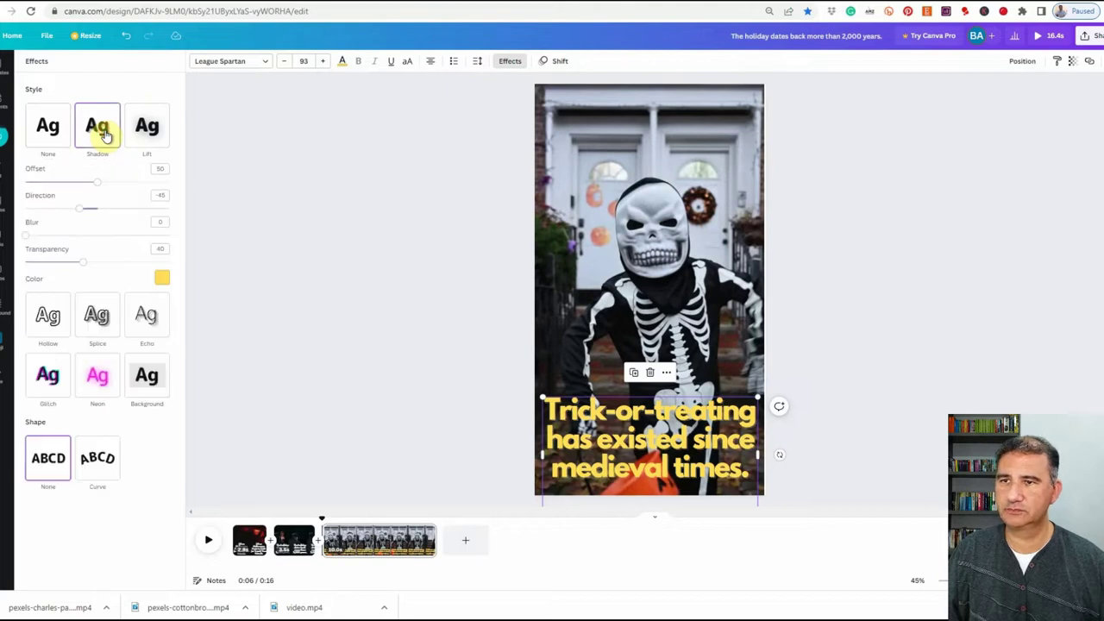
left_click(163, 278)
left_click(36, 400)
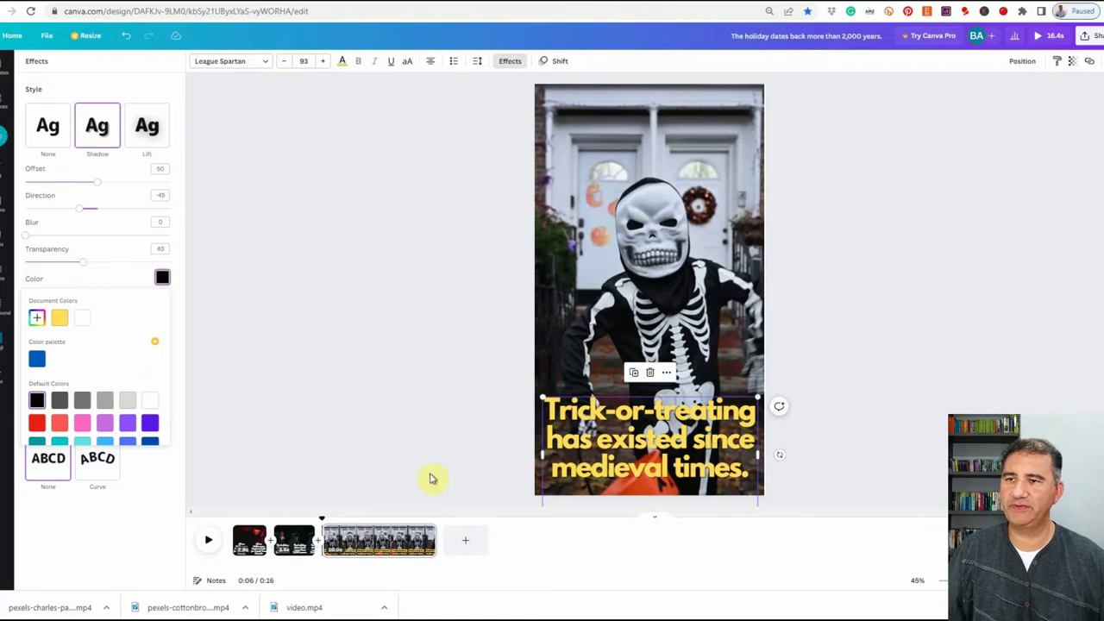
key("Escape")
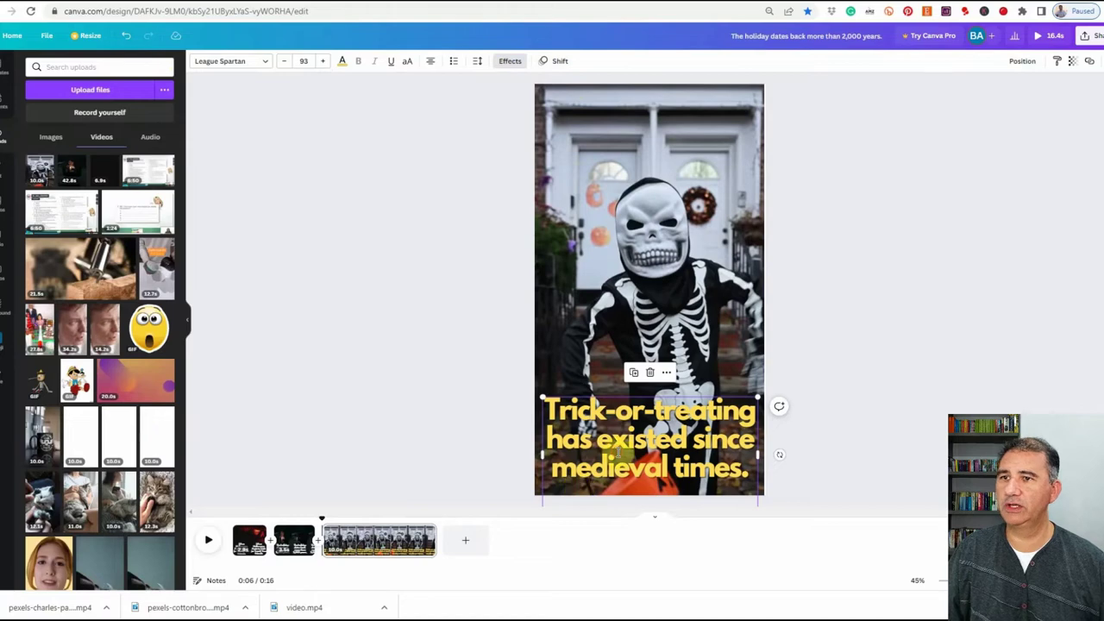
left_click(557, 64)
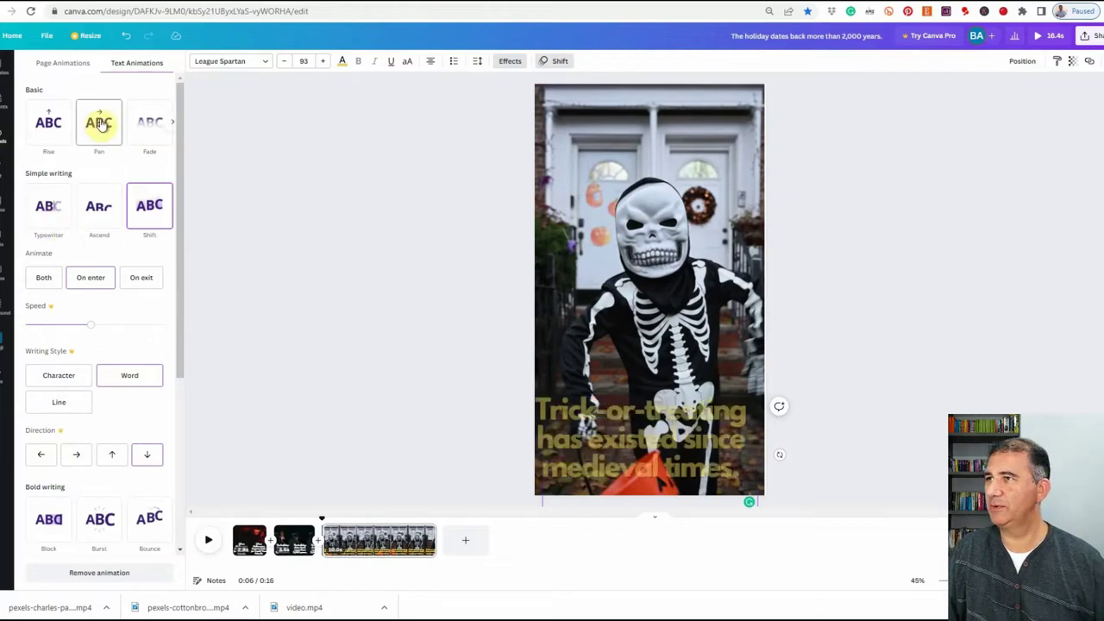
left_click(43, 125)
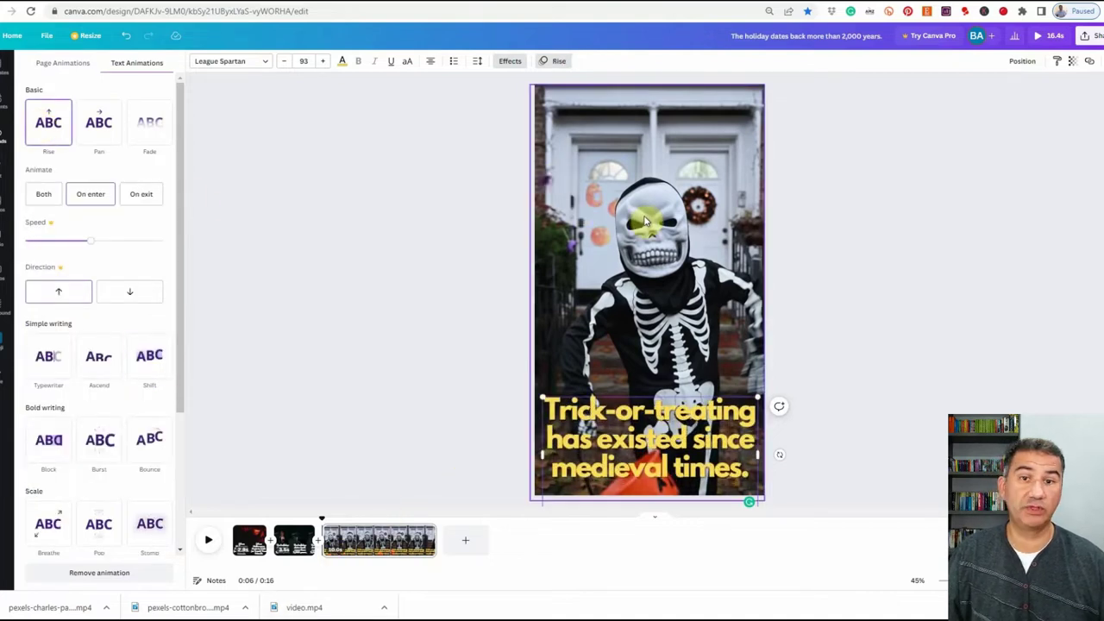
Trim the end of the skeleton costume video on the third page to a 3.0-second clip.
left_click(652, 190)
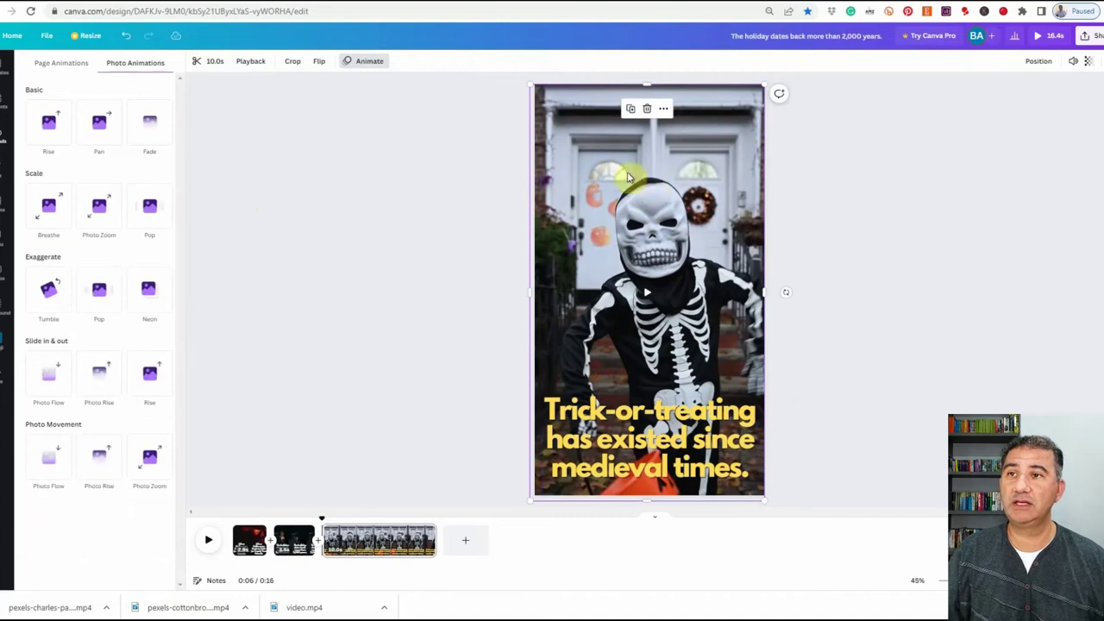
left_click(215, 65)
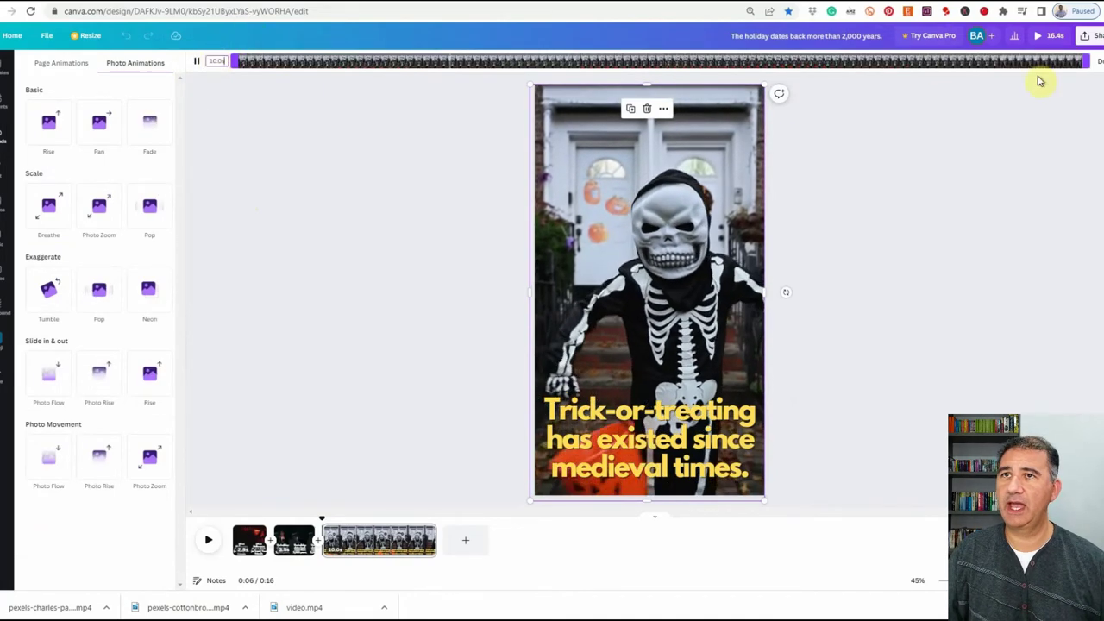
left_click_drag(1087, 60, 492, 9)
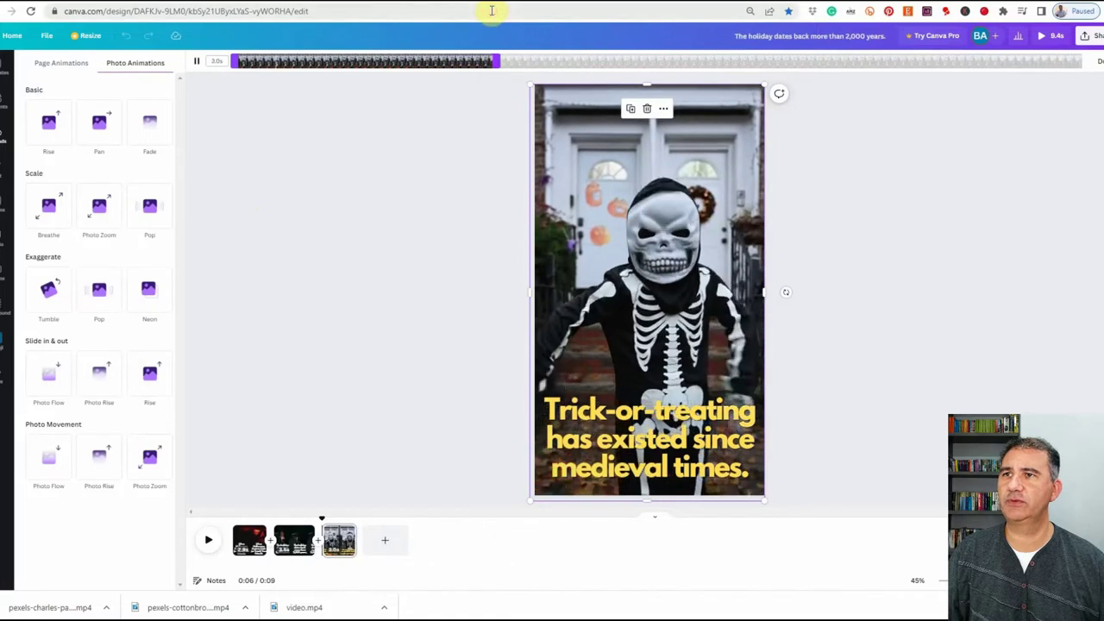